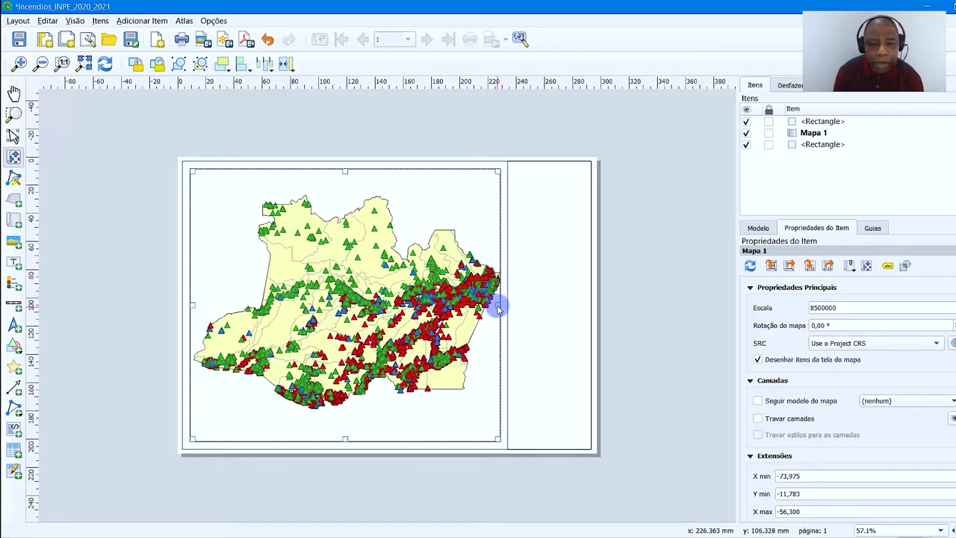
# Widen the main map frame until its edge meets the side rectangle and recentre the map content inside it.
pyautogui.click(15, 136)
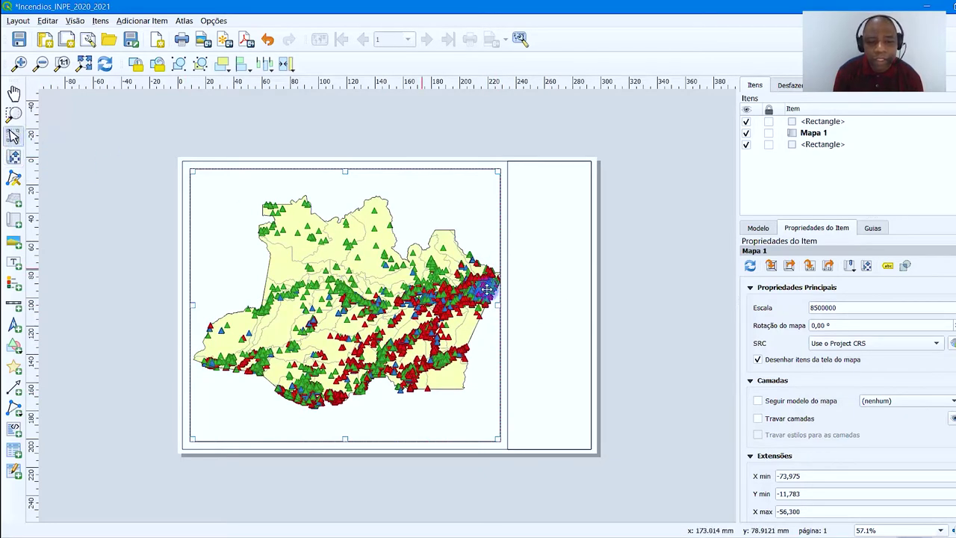
pyautogui.moveTo(500, 306); pyautogui.dragTo(501, 307)
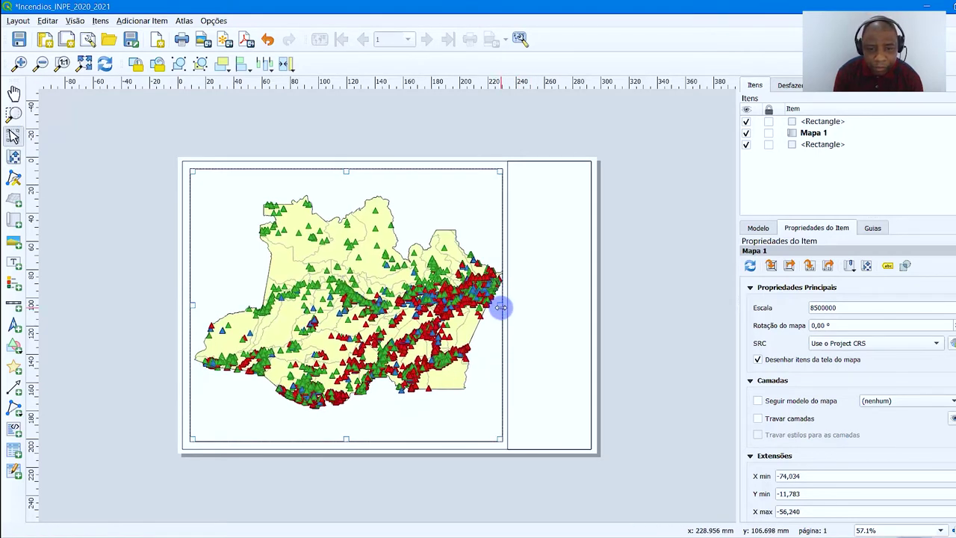
pyautogui.moveTo(501, 307); pyautogui.dragTo(508, 305)
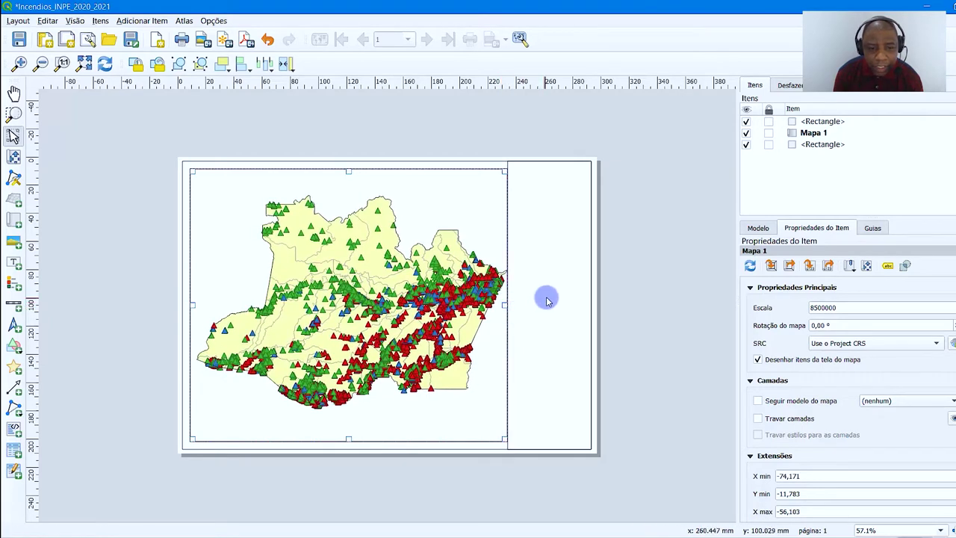
pyautogui.click(13, 158)
pyautogui.moveTo(374, 325)
pyautogui.mouseDown()
pyautogui.moveTo(364, 324)
pyautogui.moveTo(370, 331)
pyautogui.mouseUp()
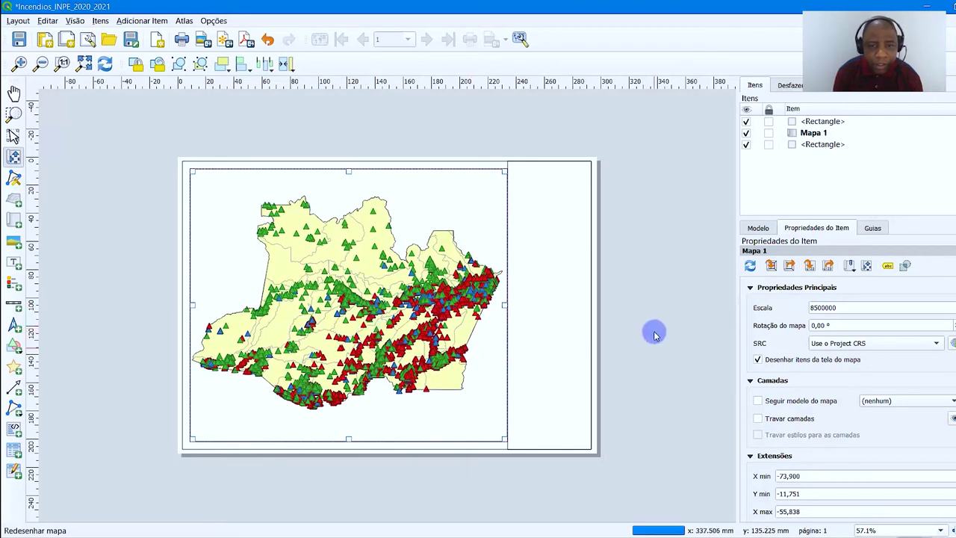
# Narrow the empty side rectangle from its left edge to leave a small gap beside the map frame.
pyautogui.click(13, 135)
pyautogui.click(542, 274)
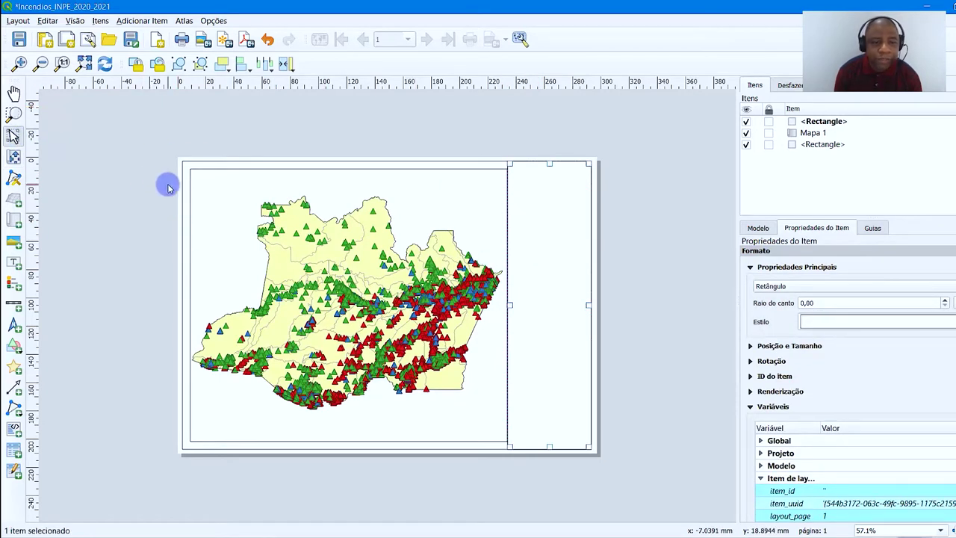
pyautogui.click(463, 216)
pyautogui.click(540, 183)
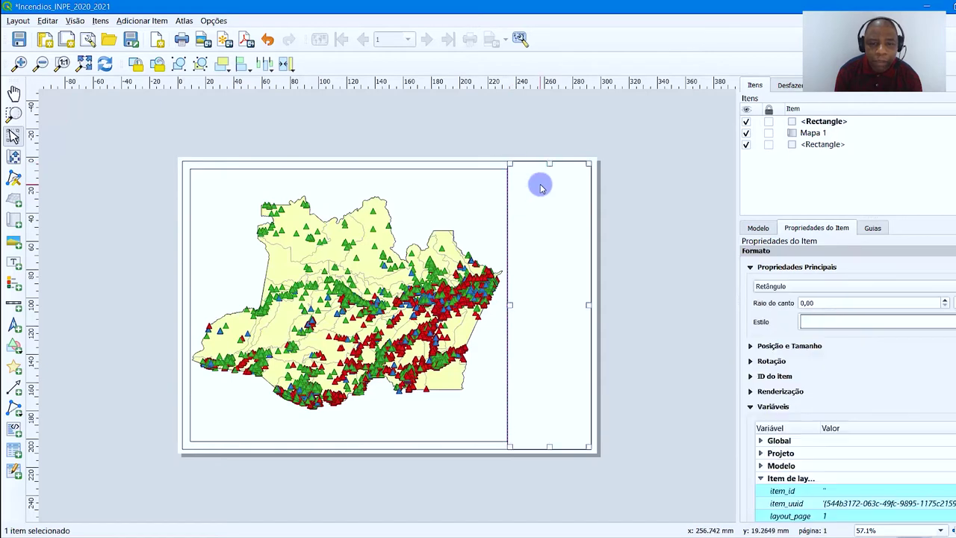
pyautogui.moveTo(510, 307); pyautogui.dragTo(516, 308)
pyautogui.click(542, 132)
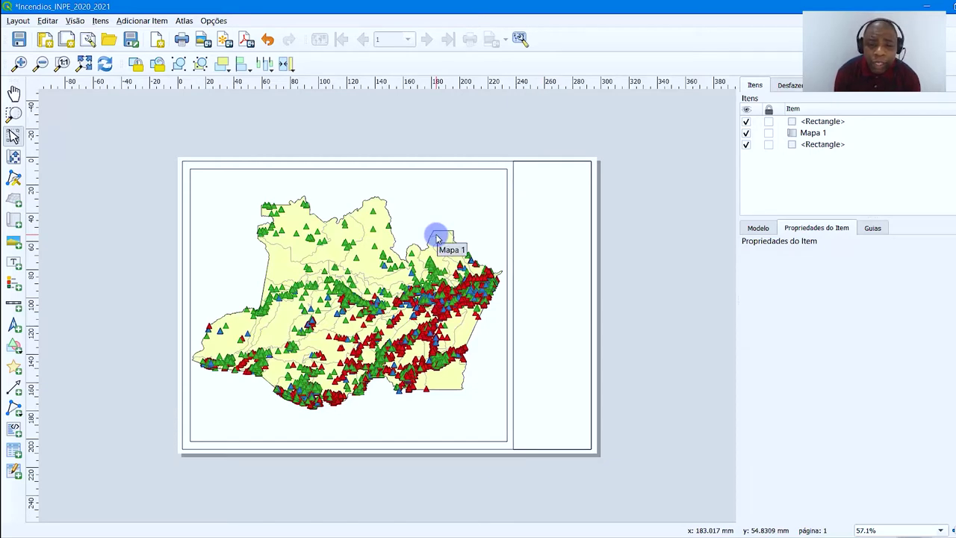
# Check the main map's scale in its item properties and switch to the escala.xlsx workbook in Excel.
pyautogui.click(441, 198)
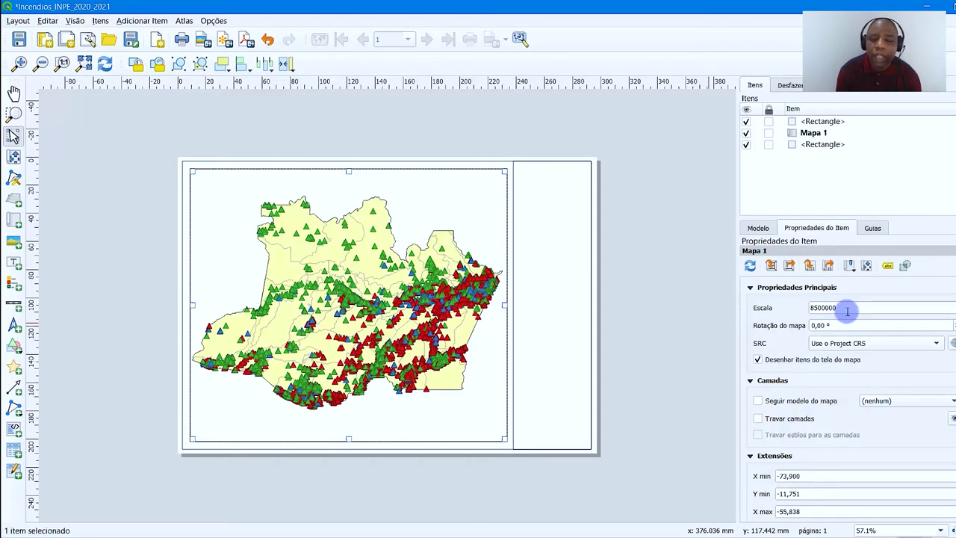
pyautogui.hotkey('alt', 'Tab')
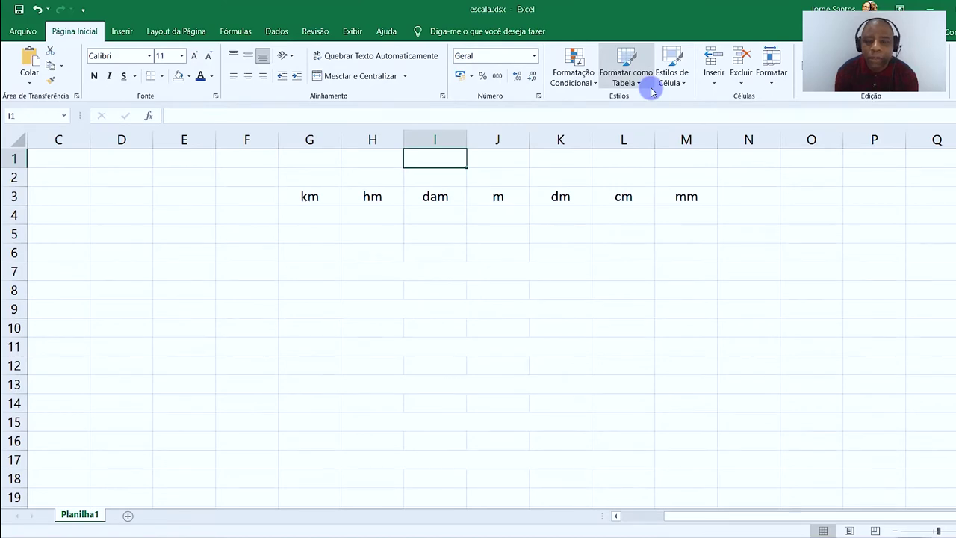
# Review the length unit headings from km to mm in row 3 and the map scale explanation below them.
pyautogui.click(261, 196)
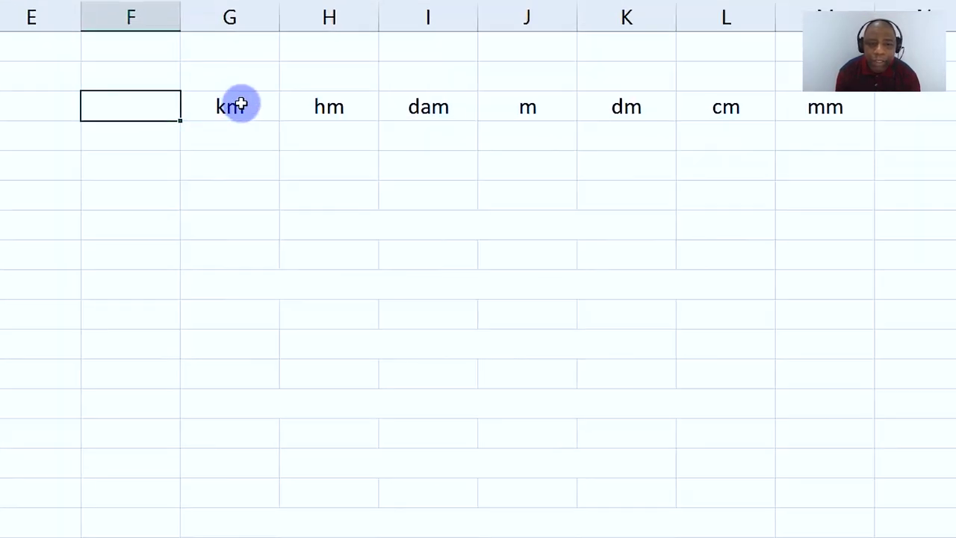
pyautogui.click(329, 106)
pyautogui.click(428, 106)
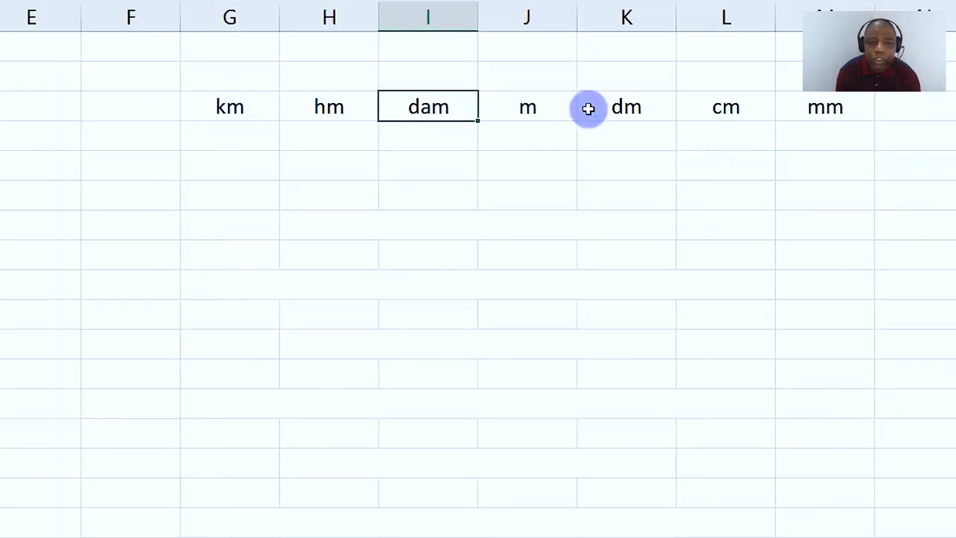
pyautogui.click(590, 106)
pyautogui.click(820, 111)
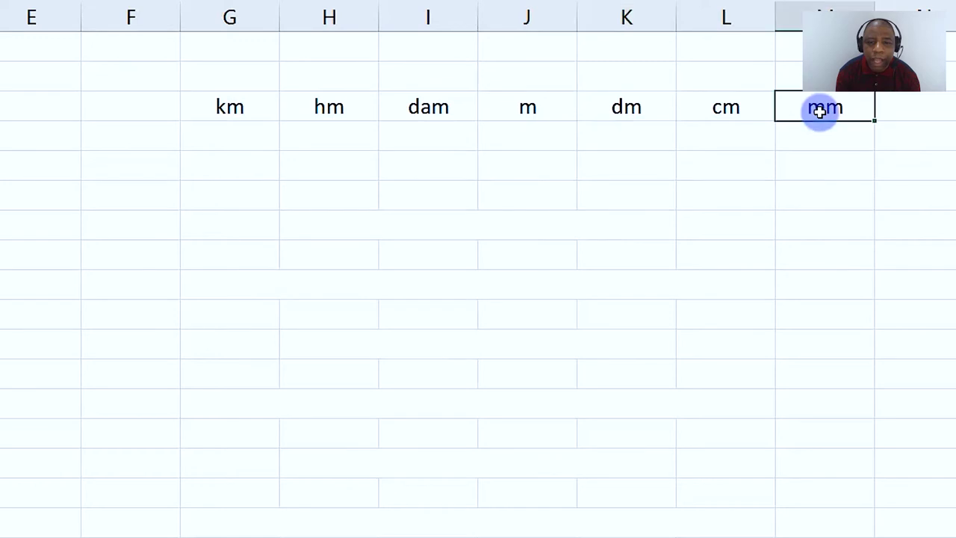
pyautogui.click(527, 106)
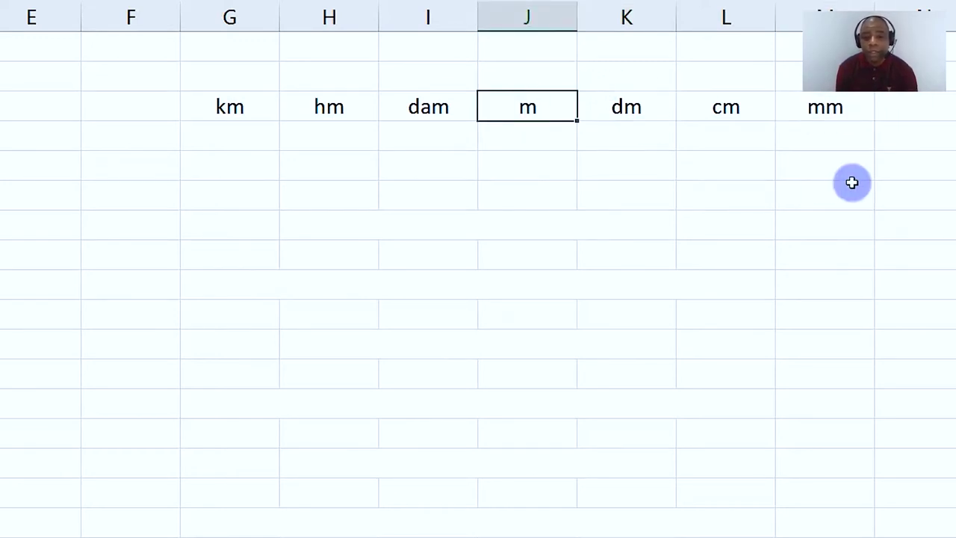
pyautogui.click(586, 101)
pyautogui.click(828, 108)
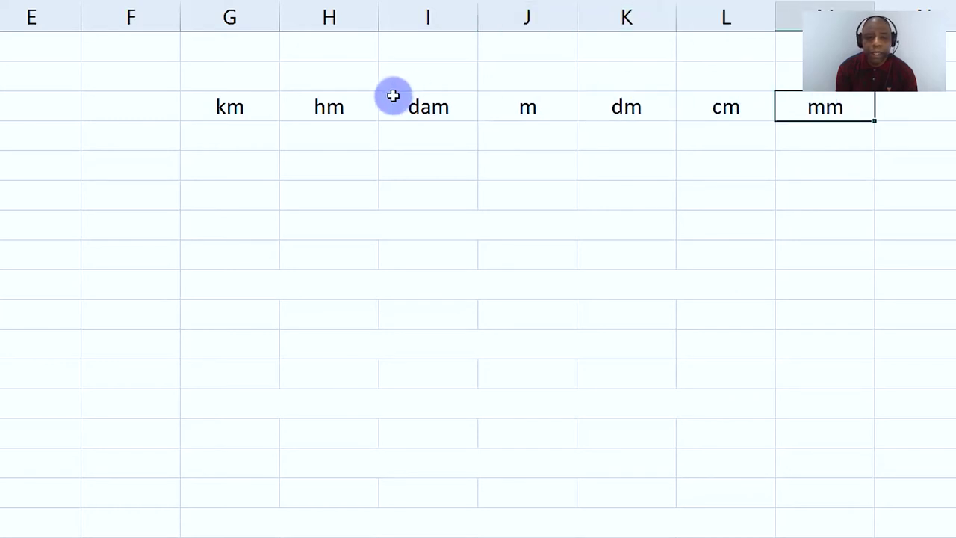
pyautogui.click(426, 107)
pyautogui.click(350, 106)
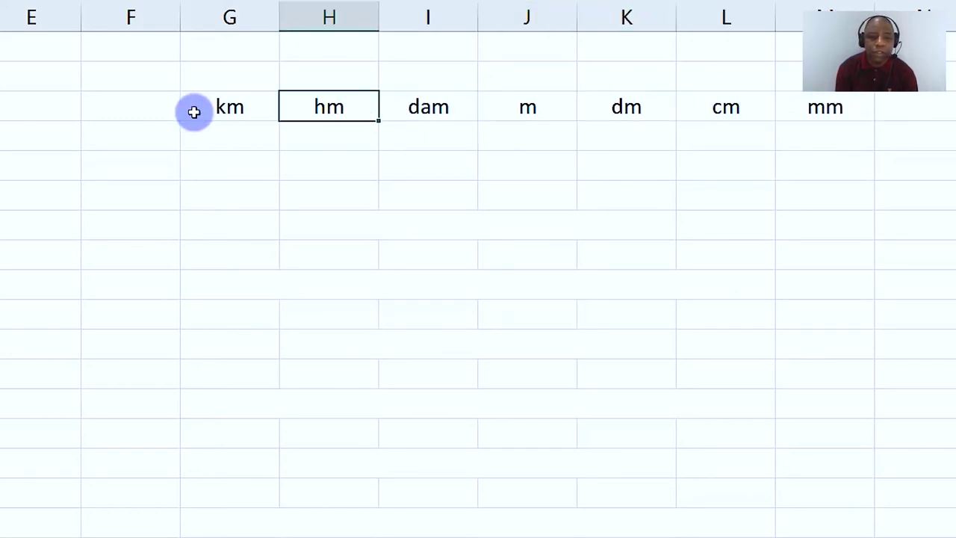
pyautogui.click(207, 116)
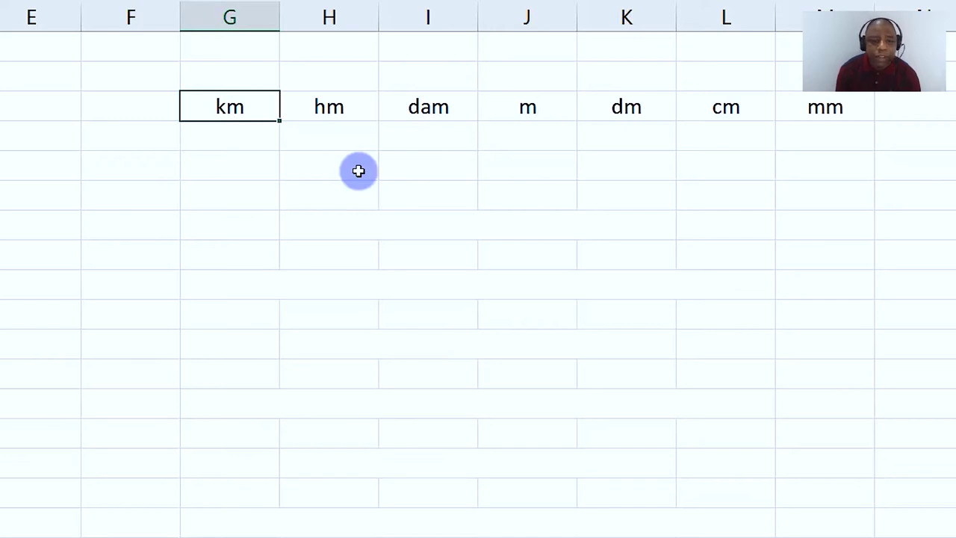
pyautogui.hotkey('ctrl', 'Home')
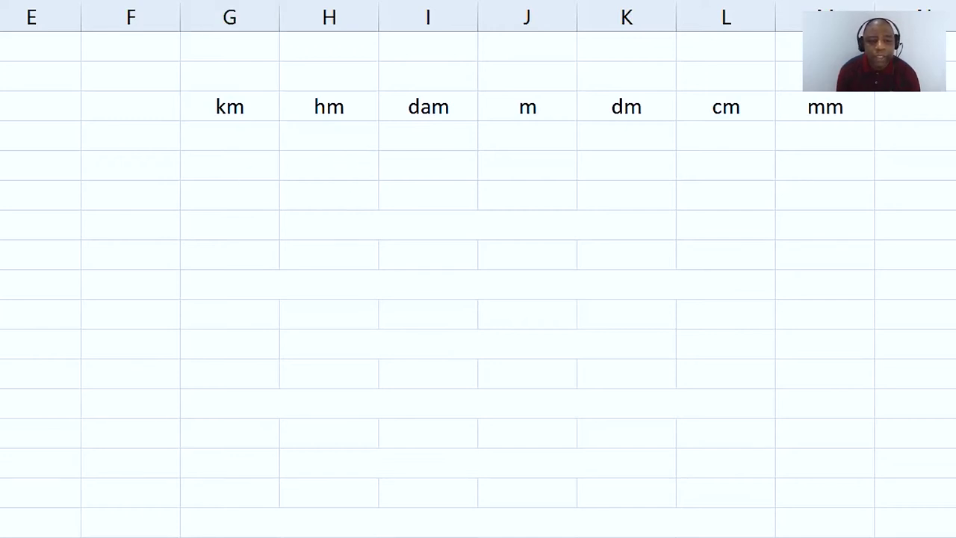
pyautogui.click(718, 242)
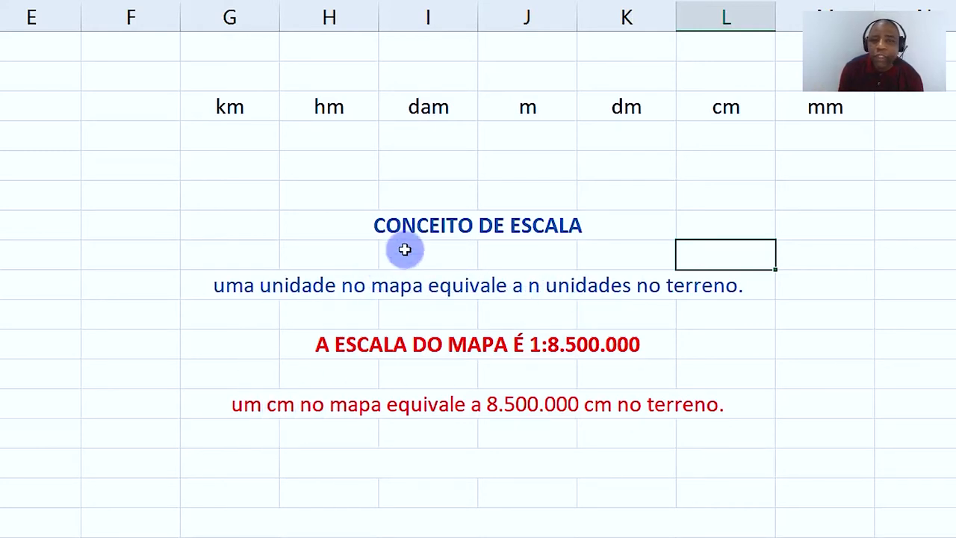
pyautogui.click(219, 409)
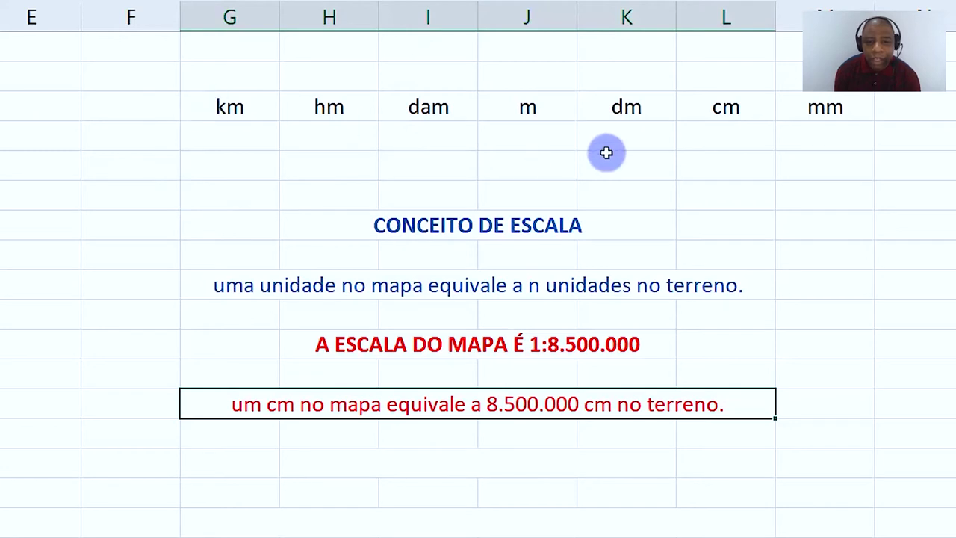
# Enter 0 in each of the row 4 cells under cm, dm, m, dam and hm.
pyautogui.click(721, 143)
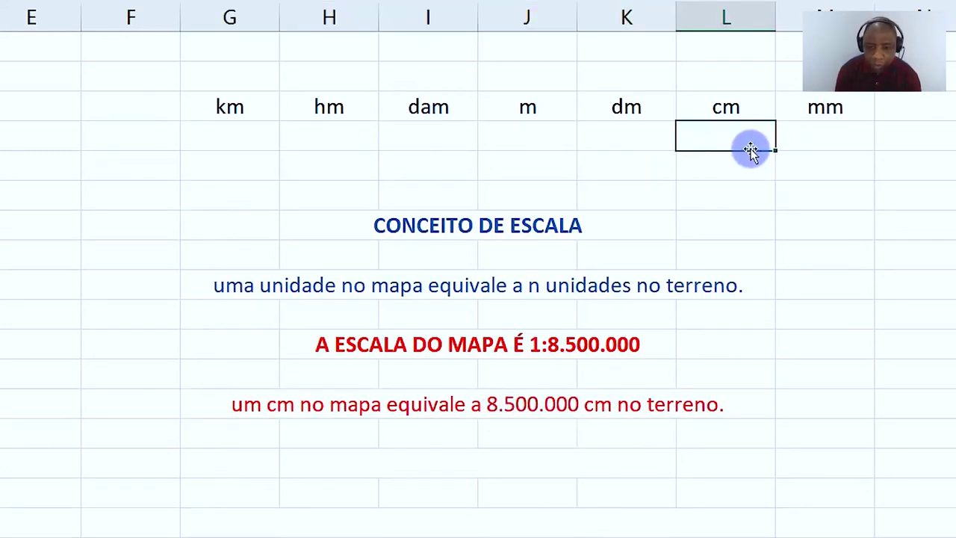
pyautogui.write('0')
pyautogui.click(631, 139)
pyautogui.write('0')
pyautogui.click(504, 139)
pyautogui.write('0')
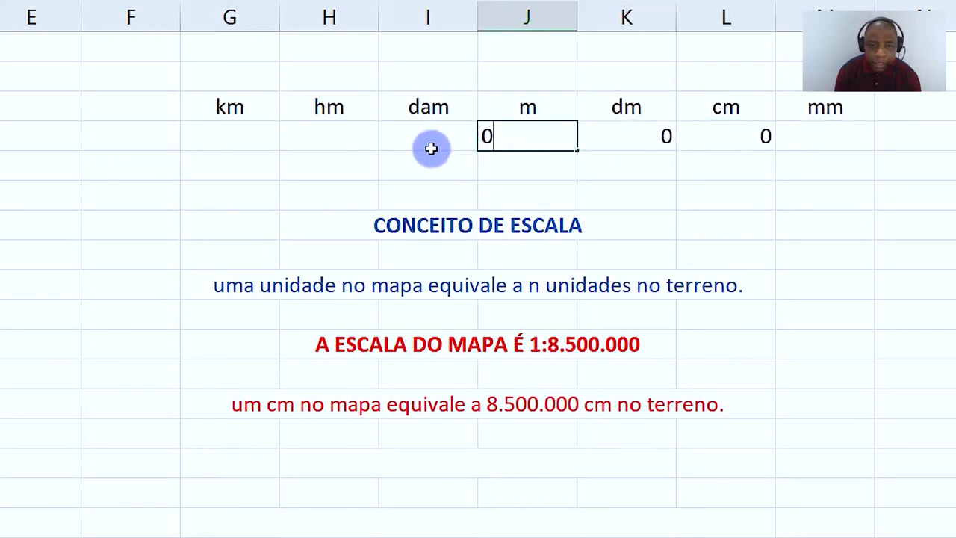
pyautogui.click(418, 145)
pyautogui.write('0')
pyautogui.click(355, 132)
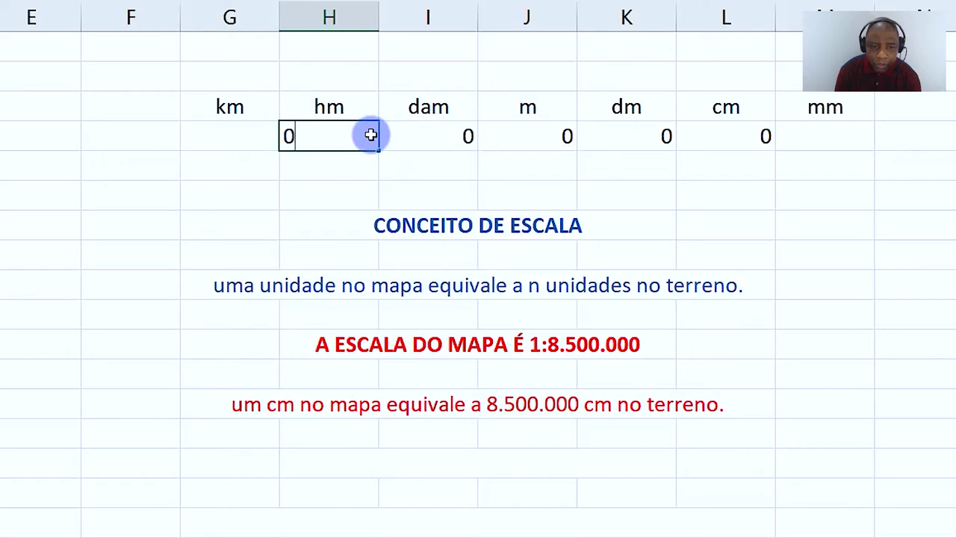
pyautogui.write('0')
# Enter 5 in cell G4 under km and 8 in the neighbouring cell F4.
pyautogui.click(257, 138)
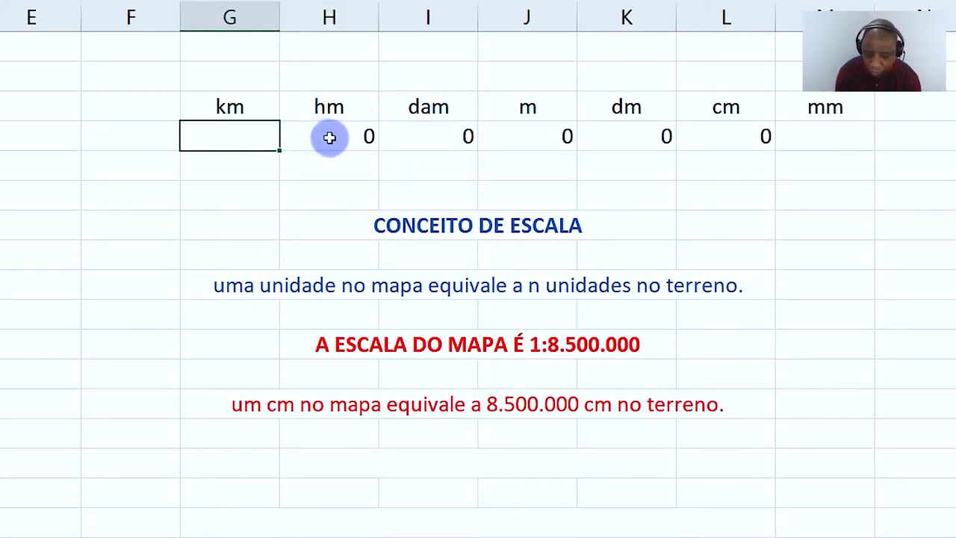
pyautogui.write('5')
pyautogui.press('Return')
pyautogui.click(139, 115)
pyautogui.click(158, 133)
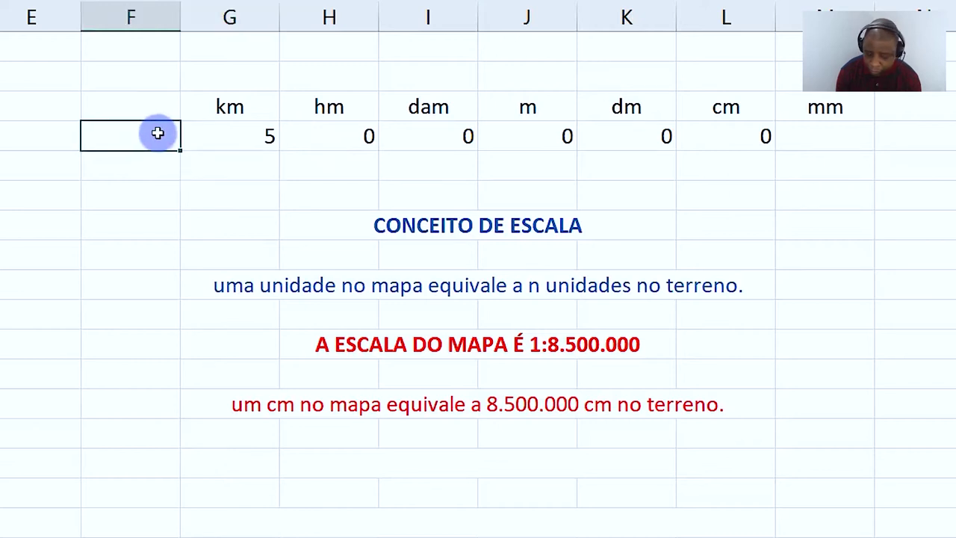
pyautogui.write('8')
pyautogui.press('Return')
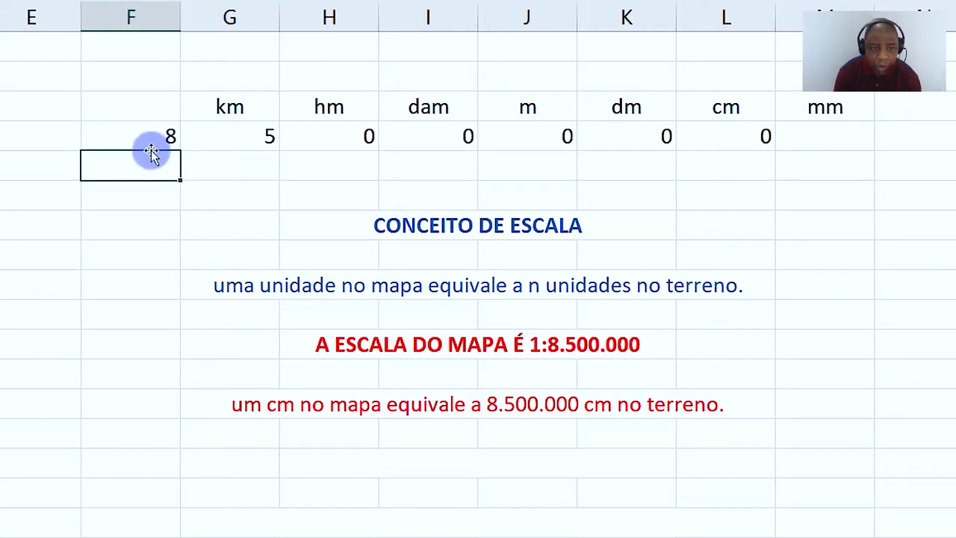
# Highlight cells F4 and G4, which hold the kilometre digits 8 and 5, with a yellow fill.
pyautogui.moveTo(256, 136); pyautogui.dragTo(480, 137)
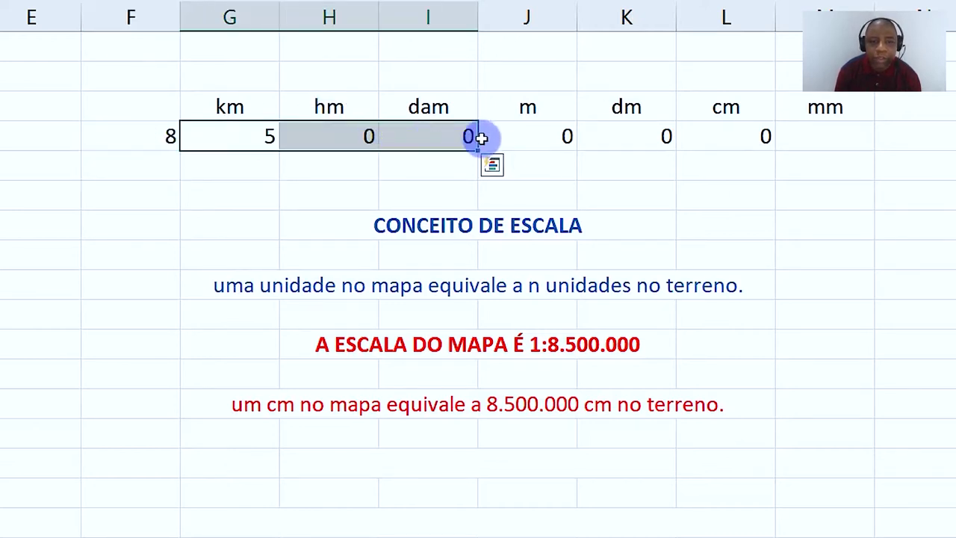
pyautogui.click(223, 129)
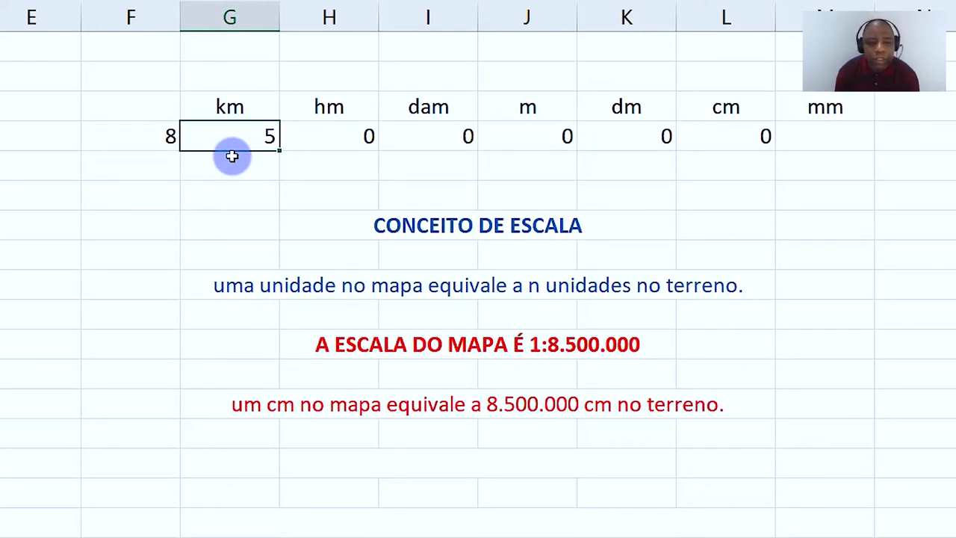
pyautogui.moveTo(104, 144); pyautogui.dragTo(214, 142)
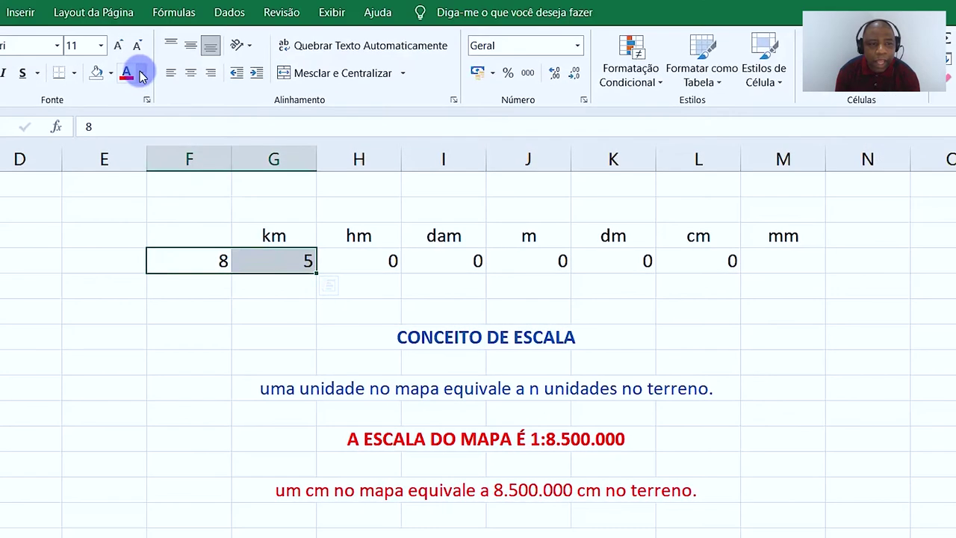
pyautogui.click(140, 72)
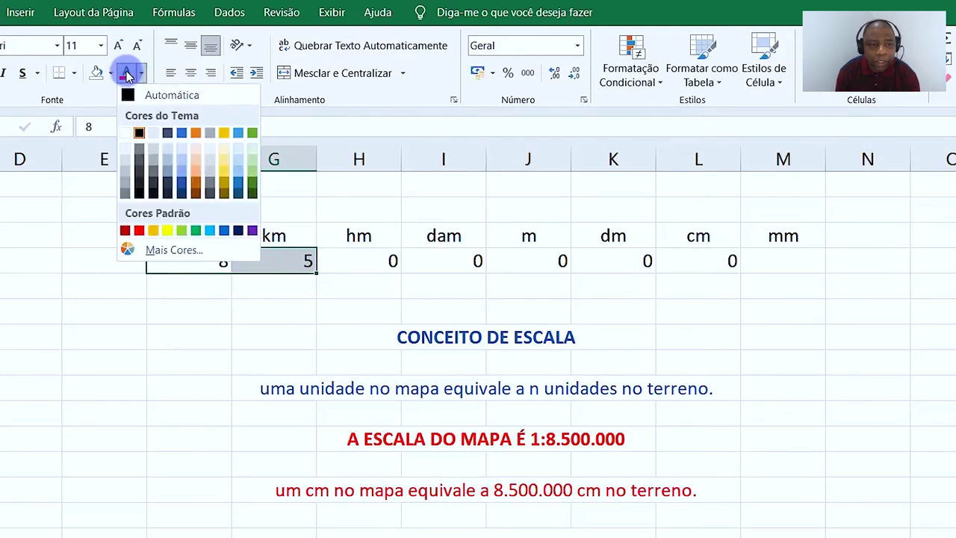
pyautogui.click(111, 73)
pyautogui.click(111, 73)
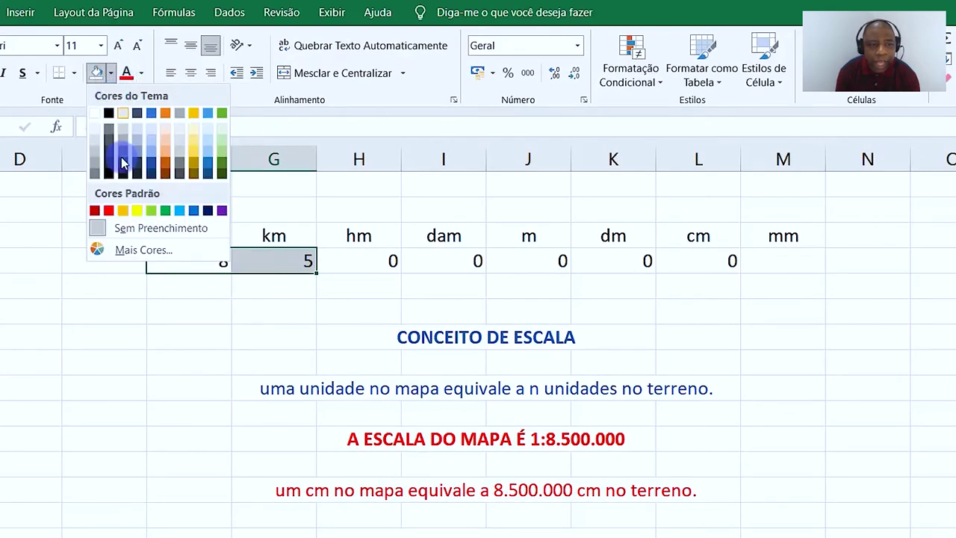
pyautogui.click(137, 210)
pyautogui.click(299, 436)
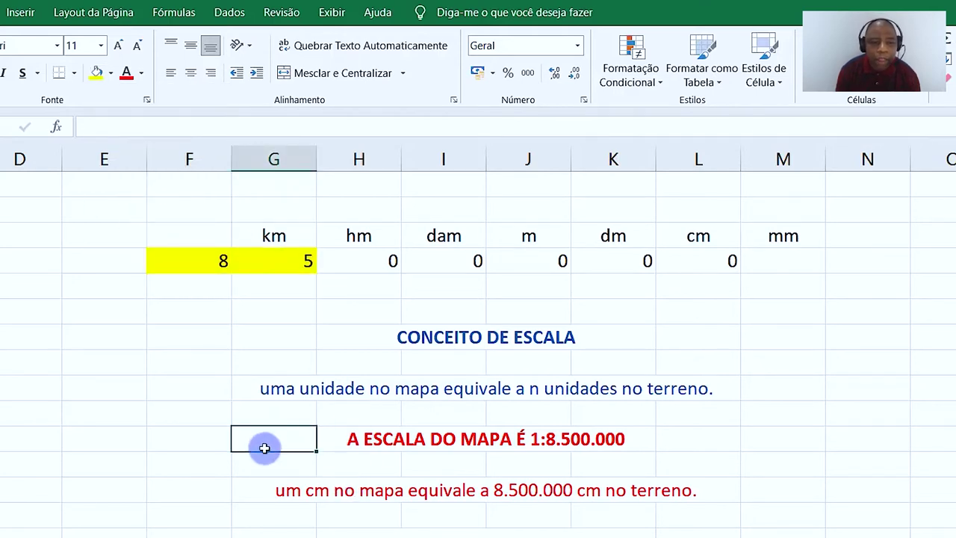
pyautogui.click(186, 241)
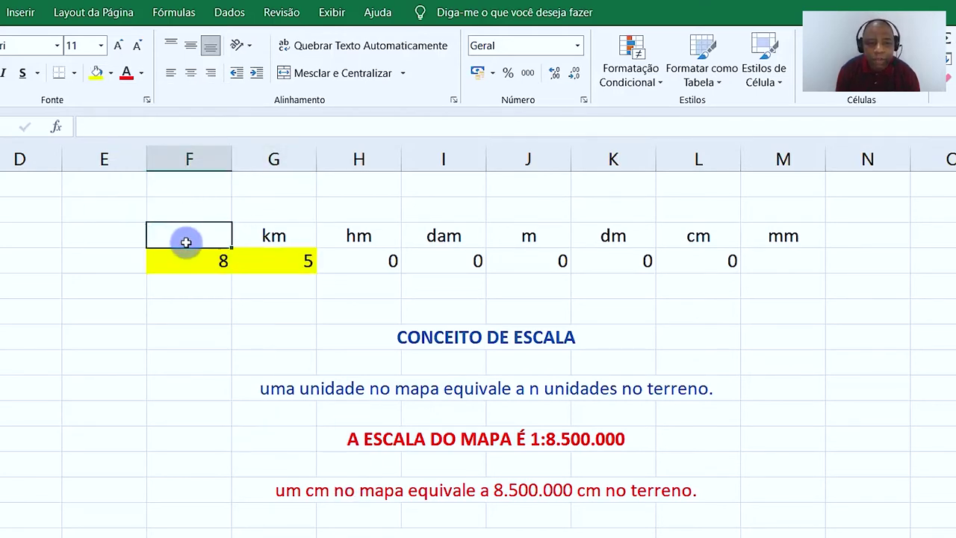
pyautogui.moveTo(186, 241); pyautogui.dragTo(261, 260)
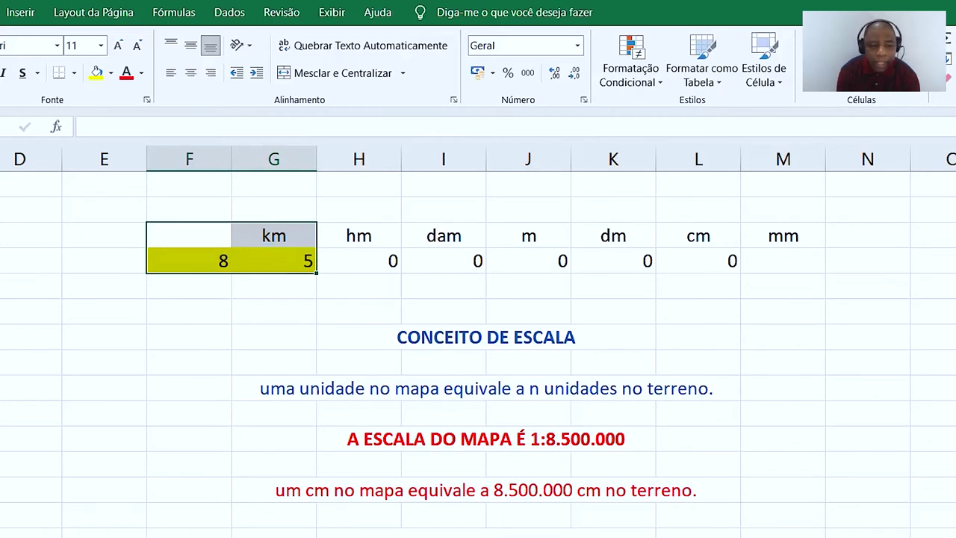
pyautogui.click(141, 72)
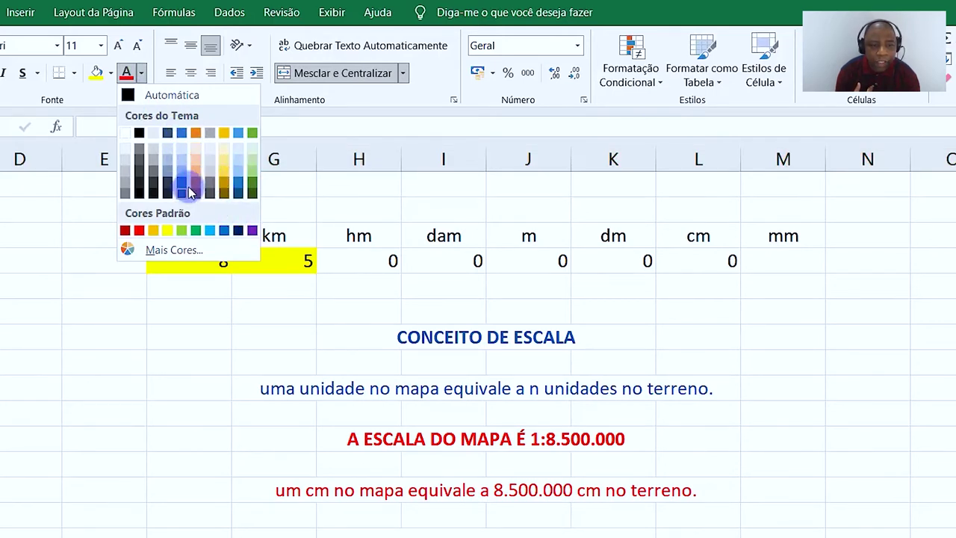
pyautogui.press('Escape')
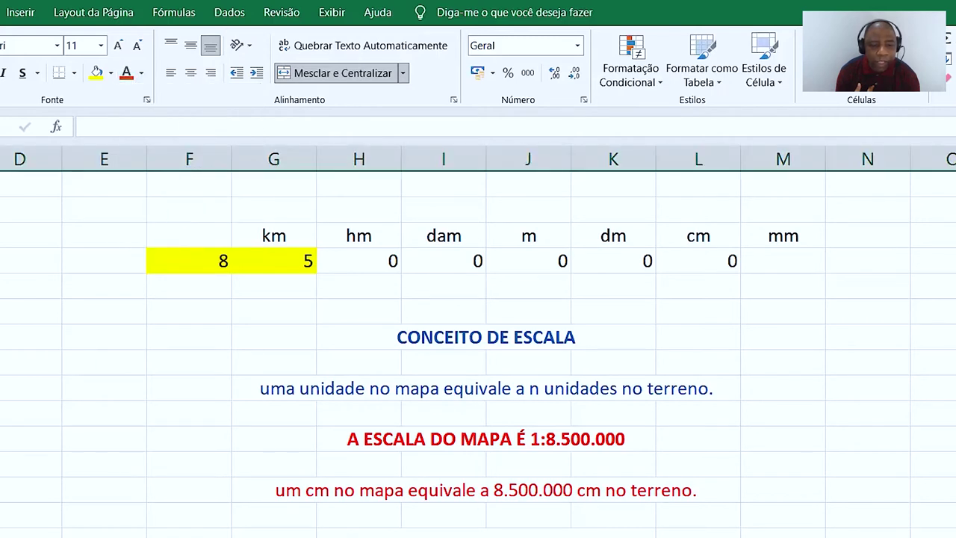
# Switch to the QGIS print layout and insert a scale bar in the upper right area of the map.
pyautogui.click(588, 339)
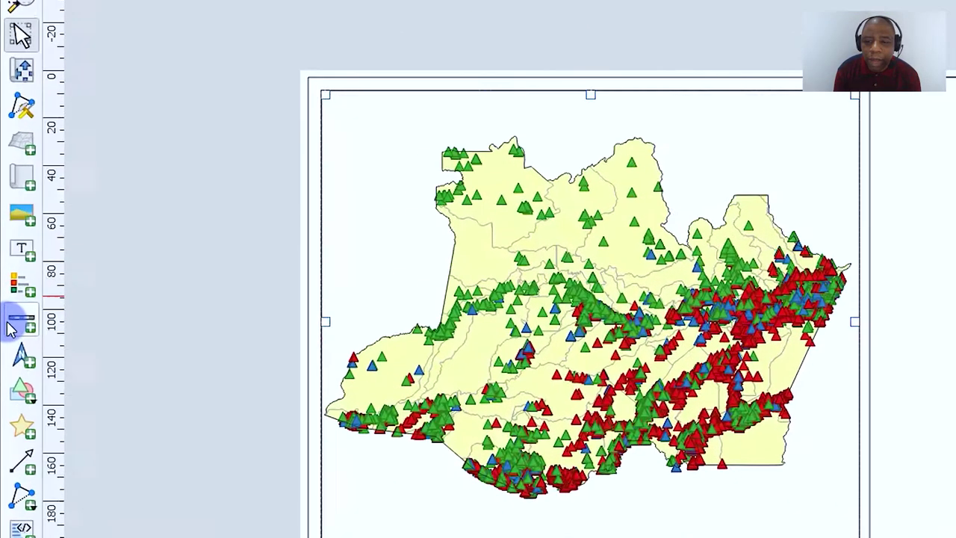
pyautogui.click(12, 327)
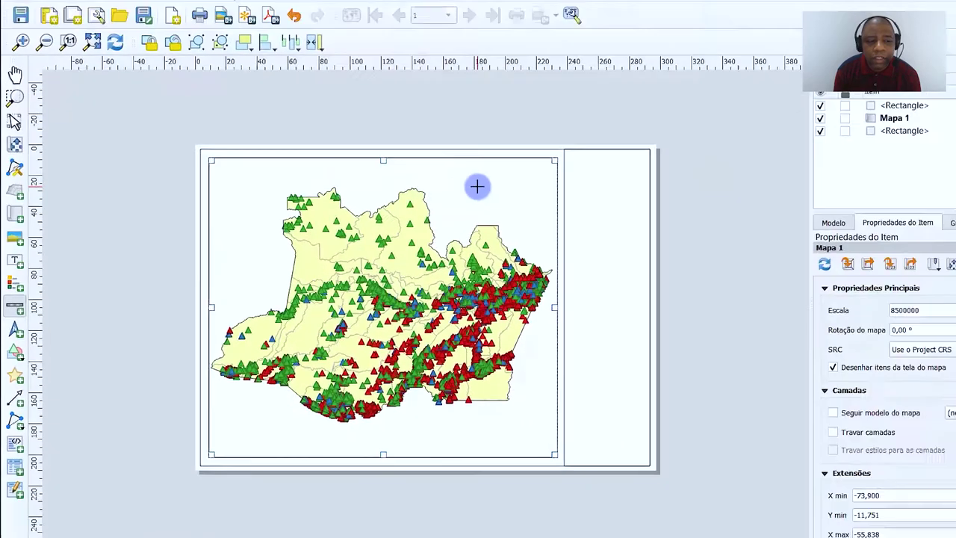
pyautogui.click(477, 187)
pyautogui.click(589, 357)
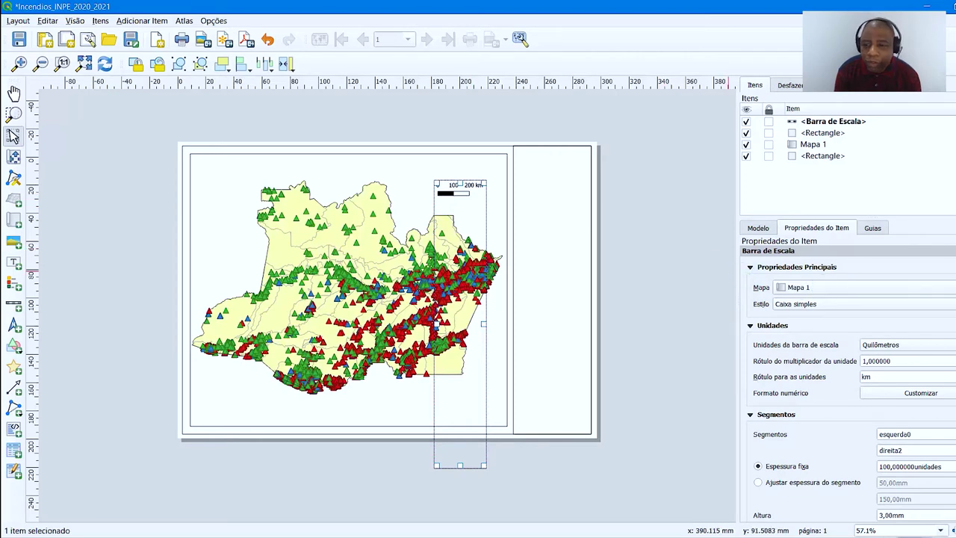
# Set the fixed segment width of the scale bar to 85 units.
pyautogui.scroll(-2, 858, 314)
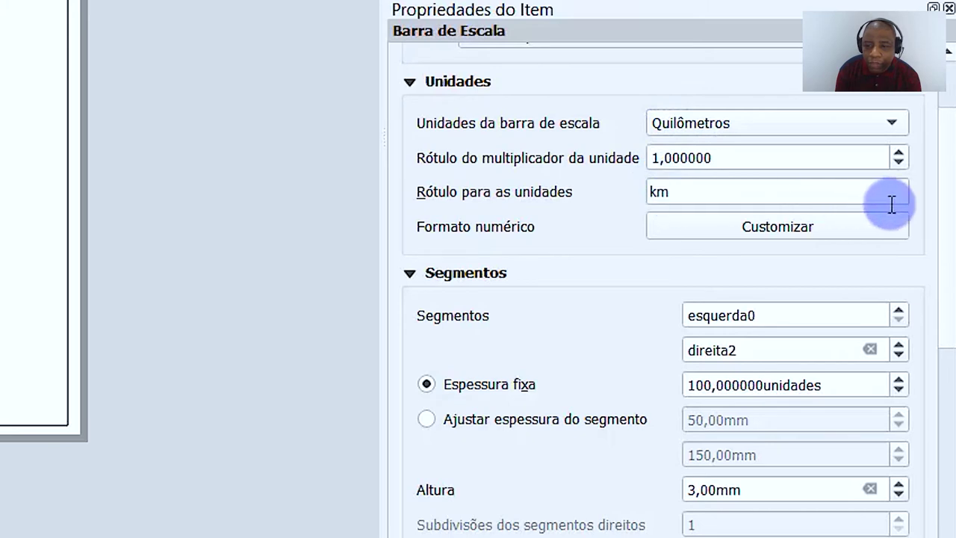
pyautogui.scroll(-4, 945, 156)
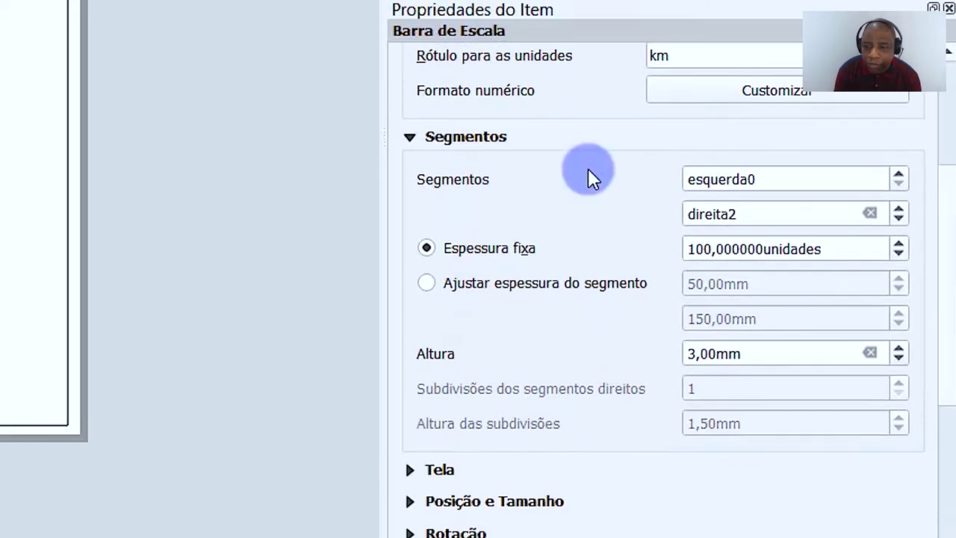
pyautogui.moveTo(715, 247); pyautogui.dragTo(678, 245)
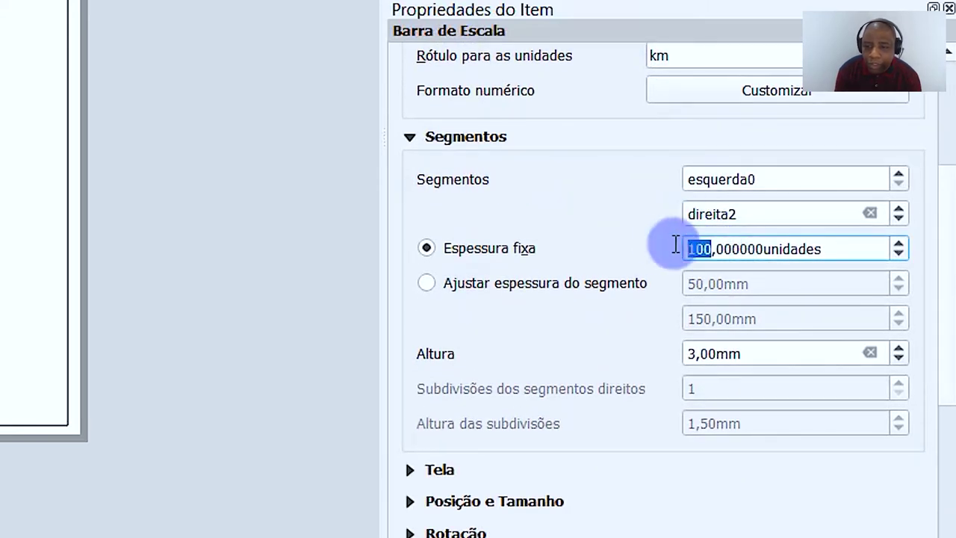
pyautogui.write('85')
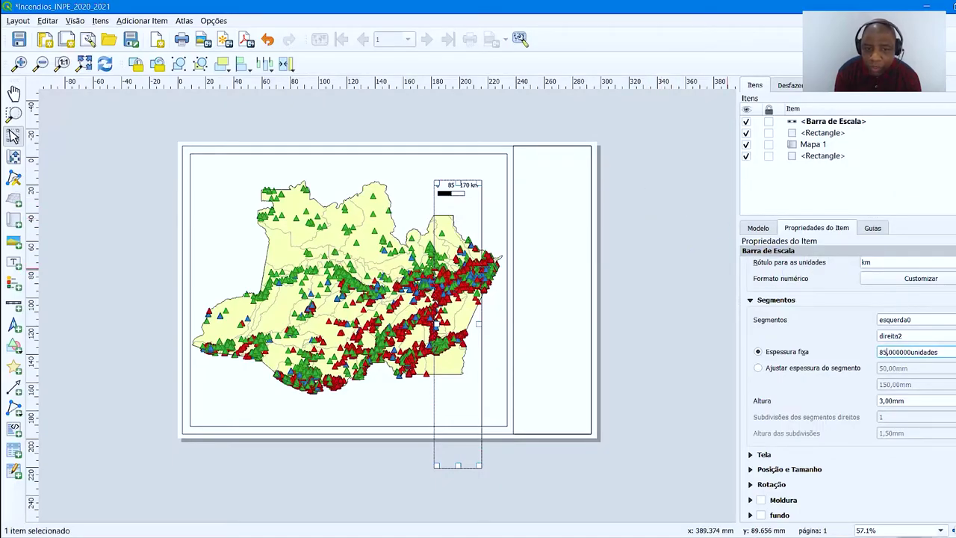
pyautogui.scroll(3, 831, 278)
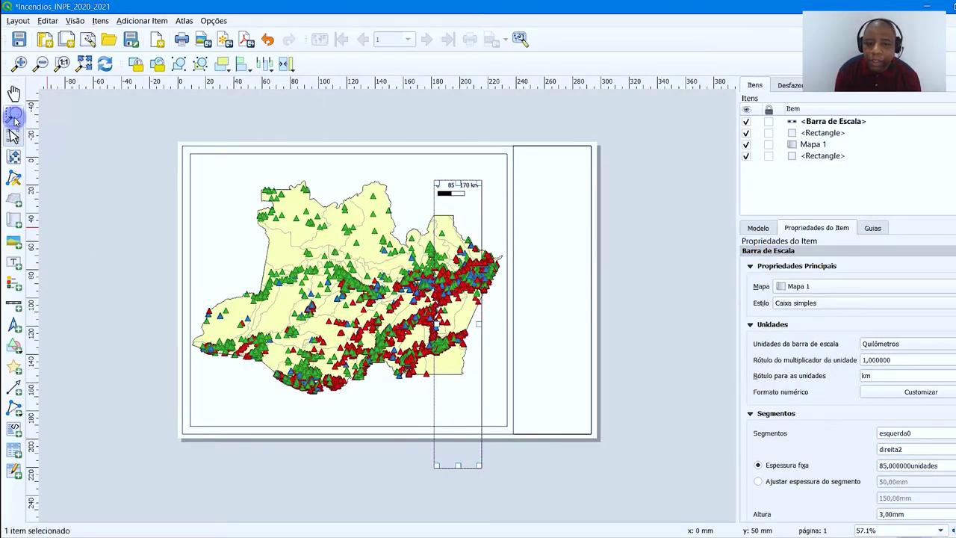
# Set the scale bar segments to 1 on the left (esquerda) and 3 on the right (direita).
pyautogui.click(13, 114)
pyautogui.moveTo(413, 164); pyautogui.dragTo(679, 352)
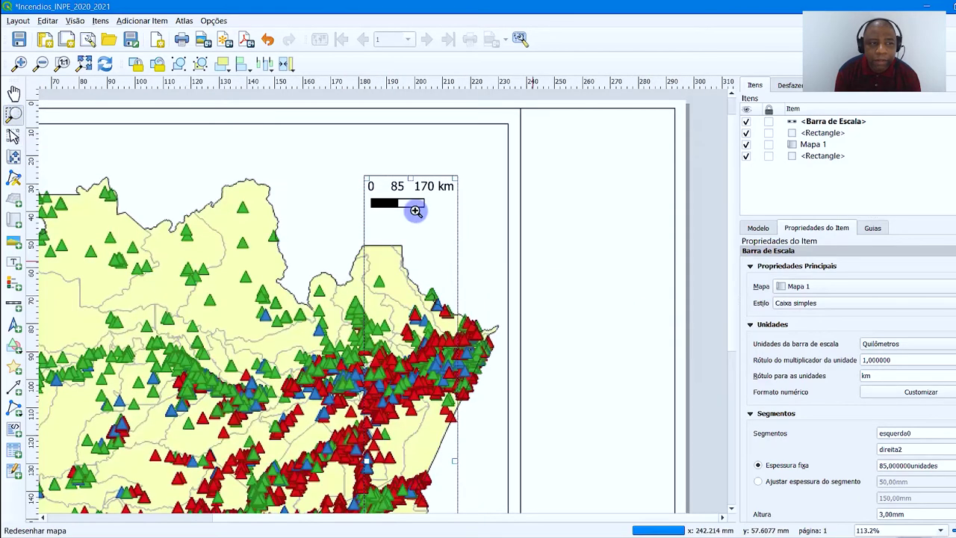
pyautogui.click(429, 209)
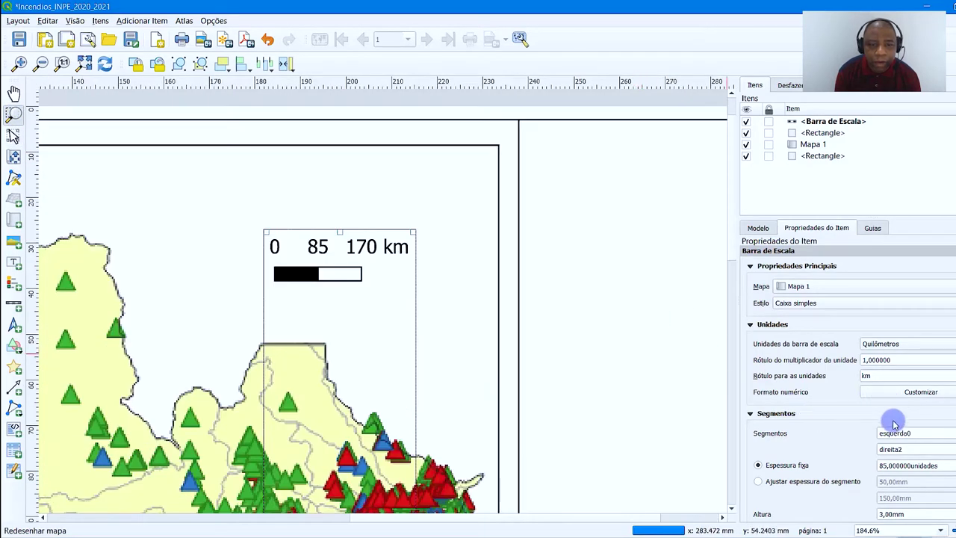
pyautogui.doubleClick(890, 466)
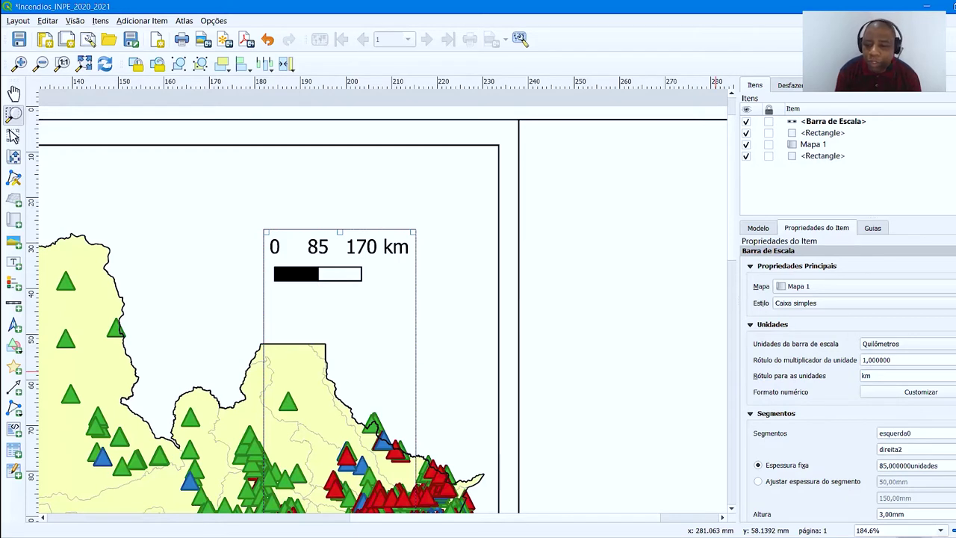
pyautogui.press('Up')
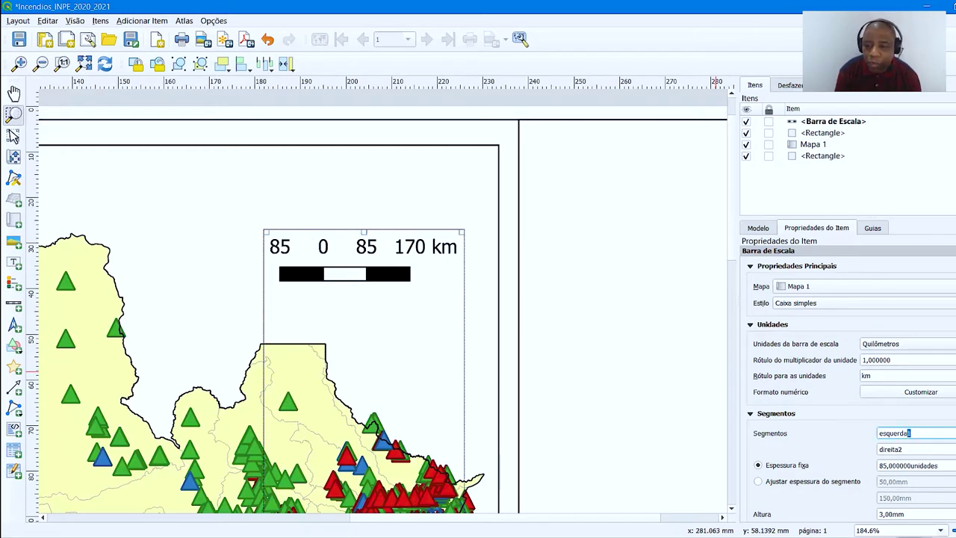
pyautogui.press('Tab')
pyautogui.press('Up')
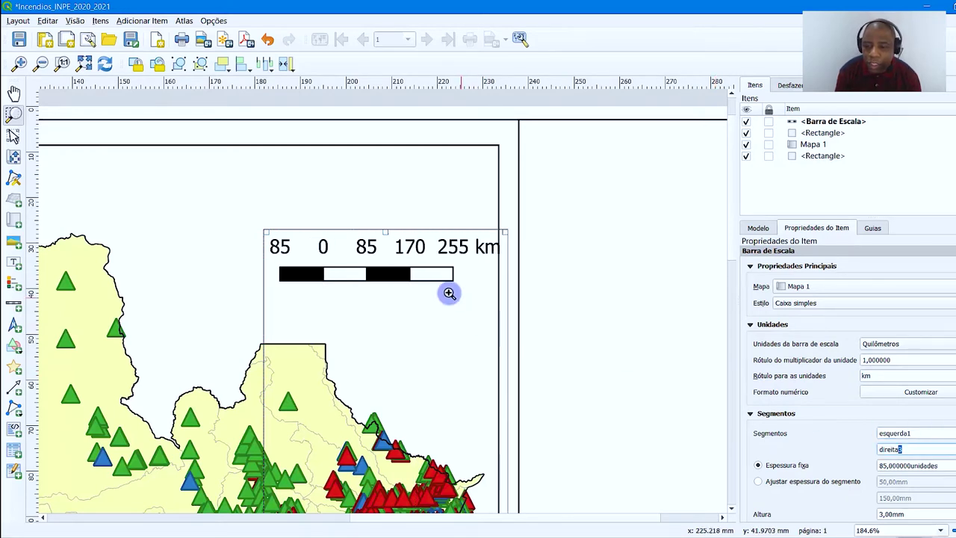
# Move the scale bar up and left to about X 161 mm, Y 15 mm and set its style to Caixa dupla.
pyautogui.click(13, 134)
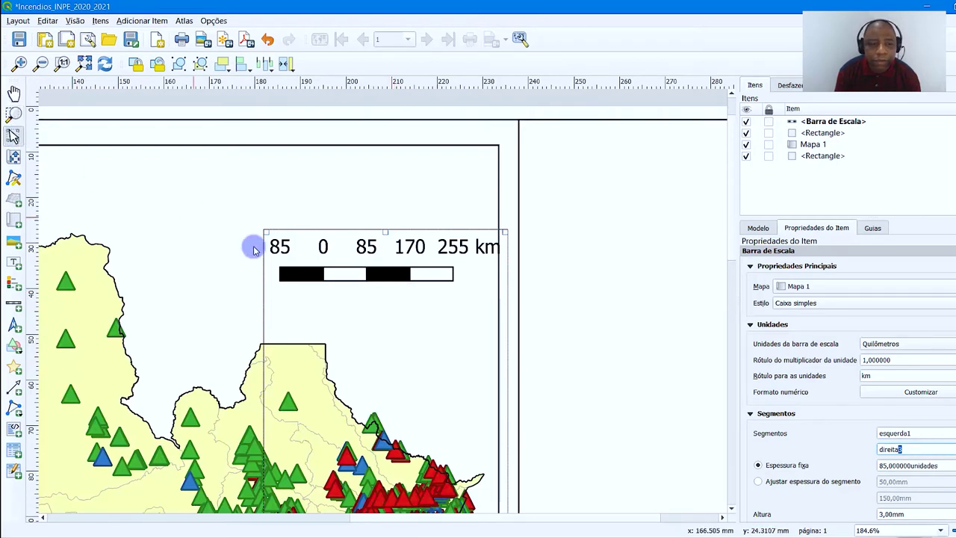
pyautogui.moveTo(368, 290); pyautogui.dragTo(278, 233)
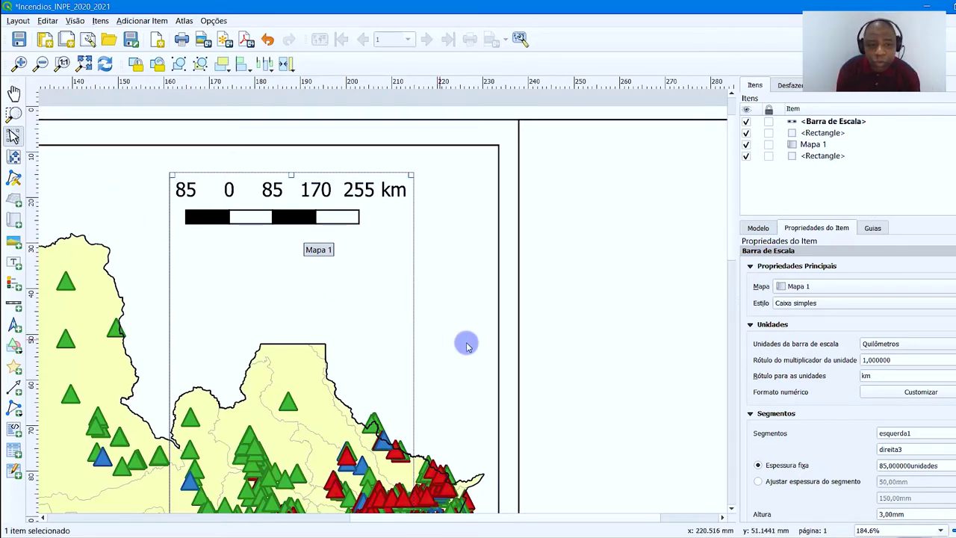
pyautogui.click(911, 303)
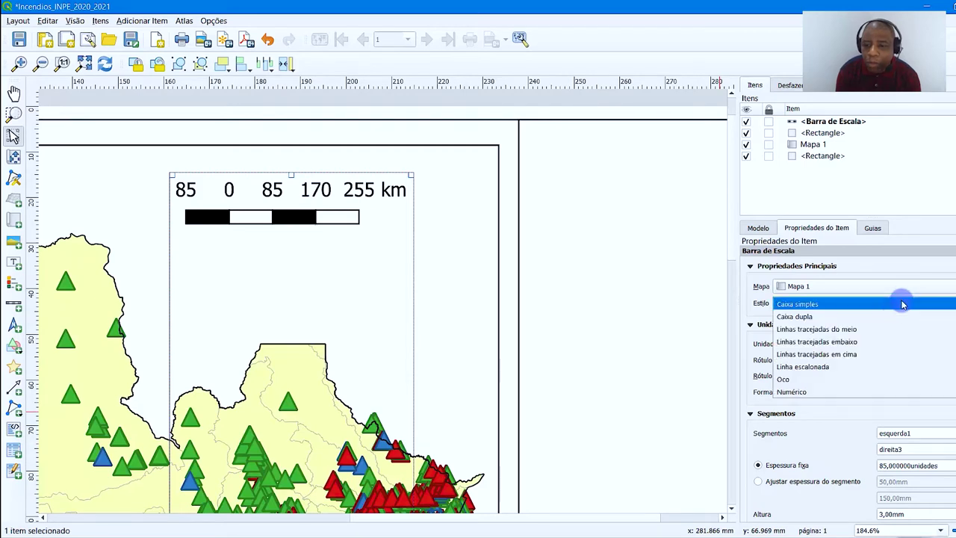
pyautogui.click(900, 313)
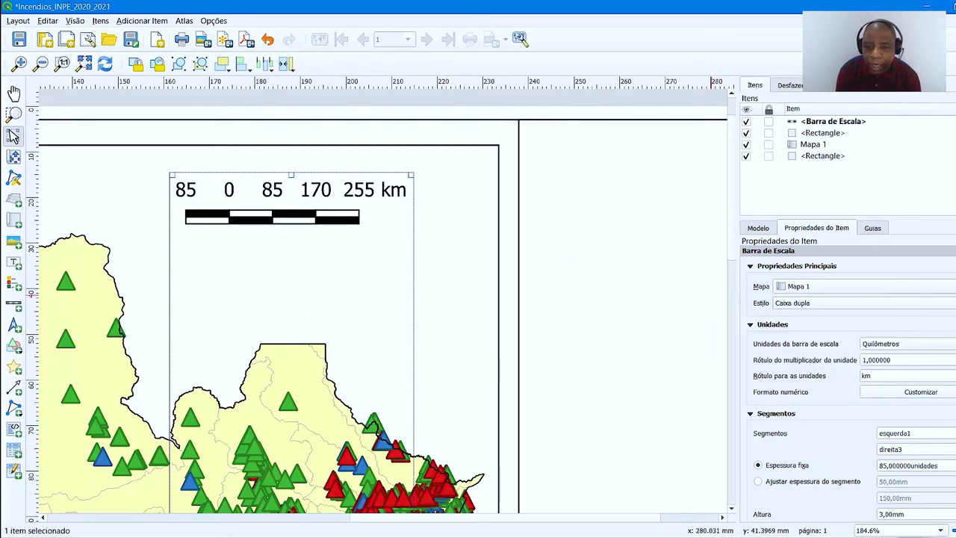
# Set the stroke width of the scale bar's Simple Line symbol to Traço fino.
pyautogui.scroll(-5, 851, 388)
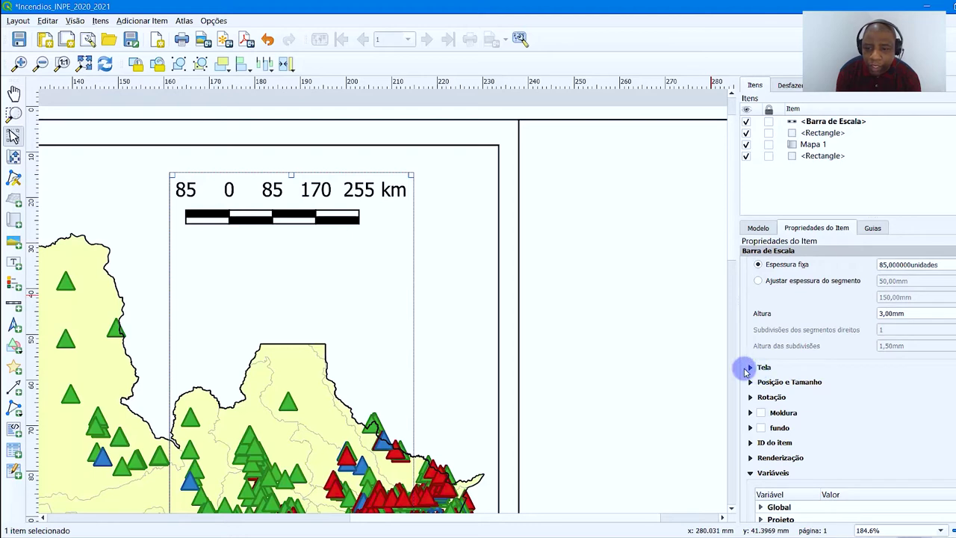
pyautogui.click(752, 368)
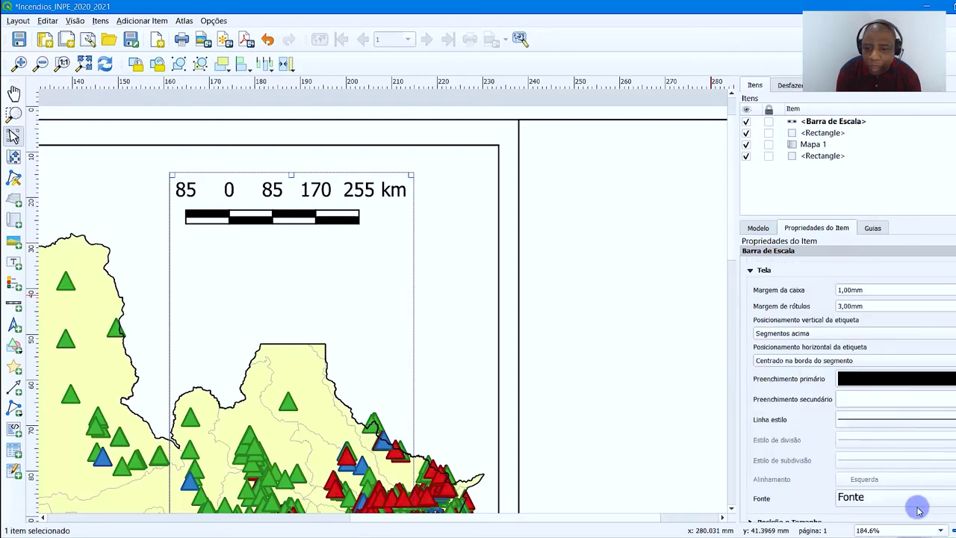
pyautogui.scroll(-2, 852, 388)
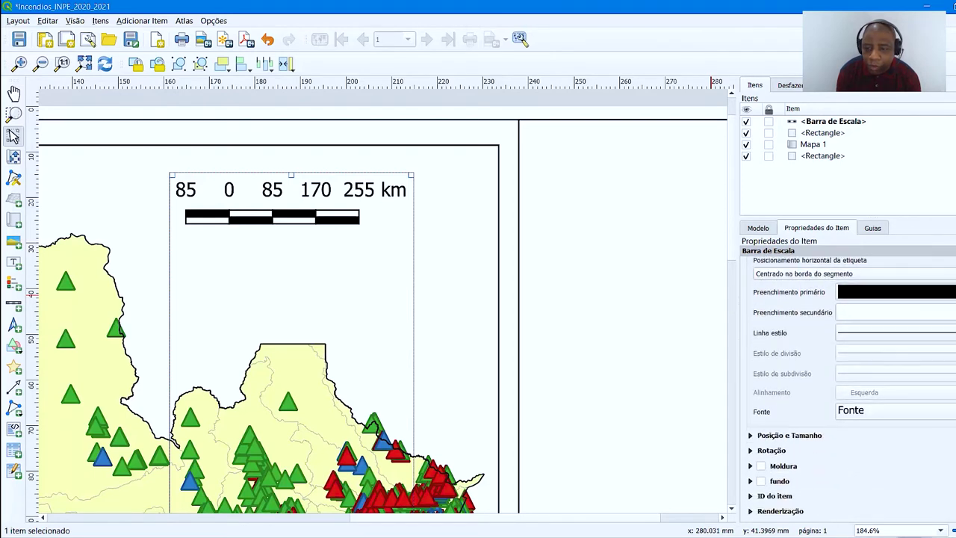
pyautogui.click(901, 339)
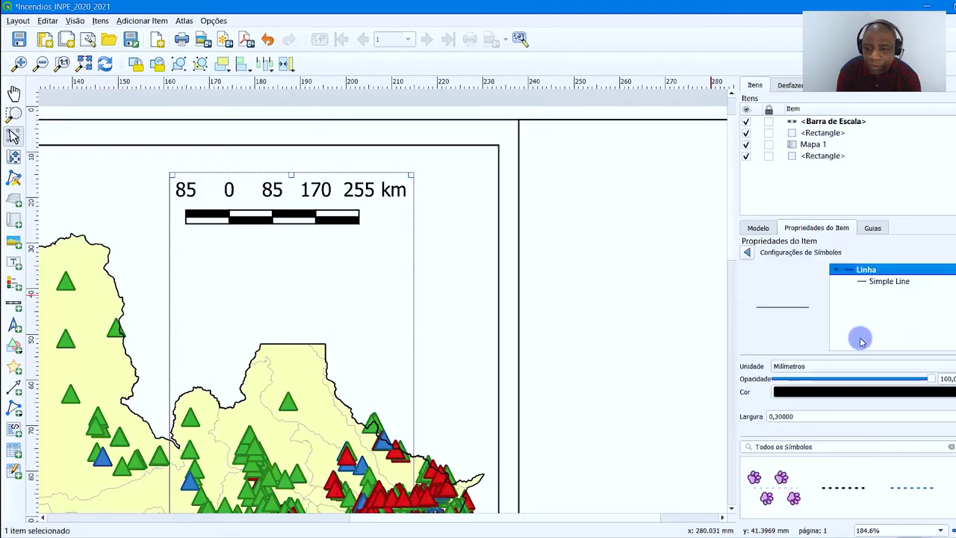
pyautogui.click(873, 281)
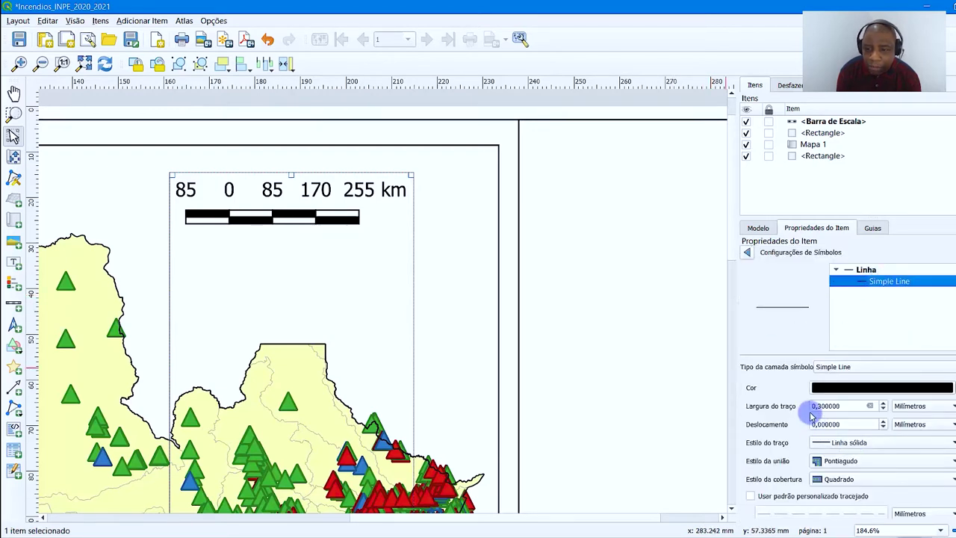
pyautogui.click(871, 405)
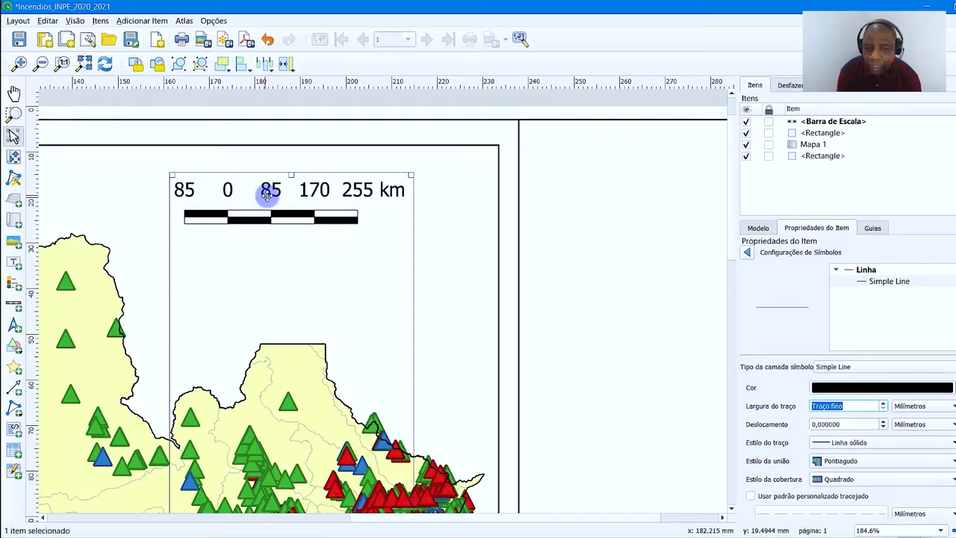
pyautogui.click(741, 253)
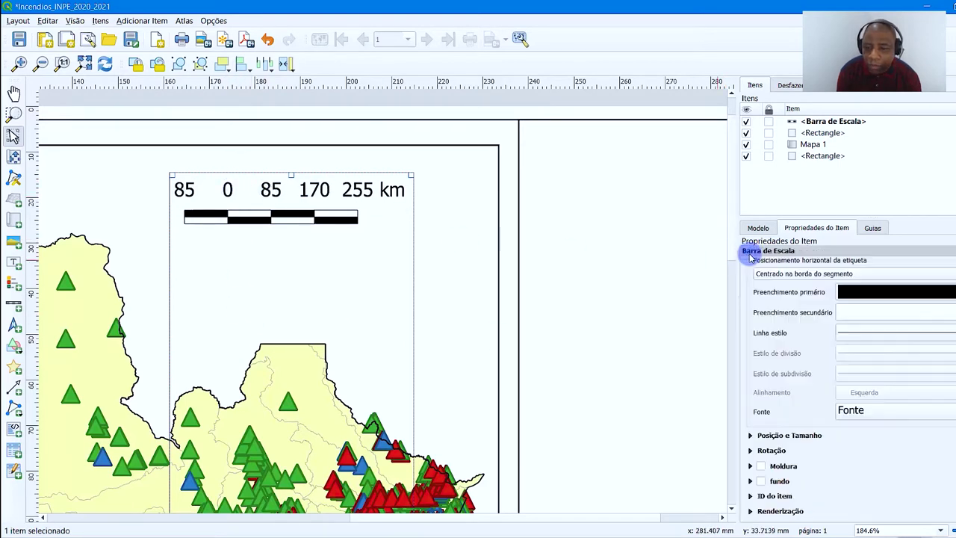
# Set the font of the scale bar labels to Arial.
pyautogui.click(877, 420)
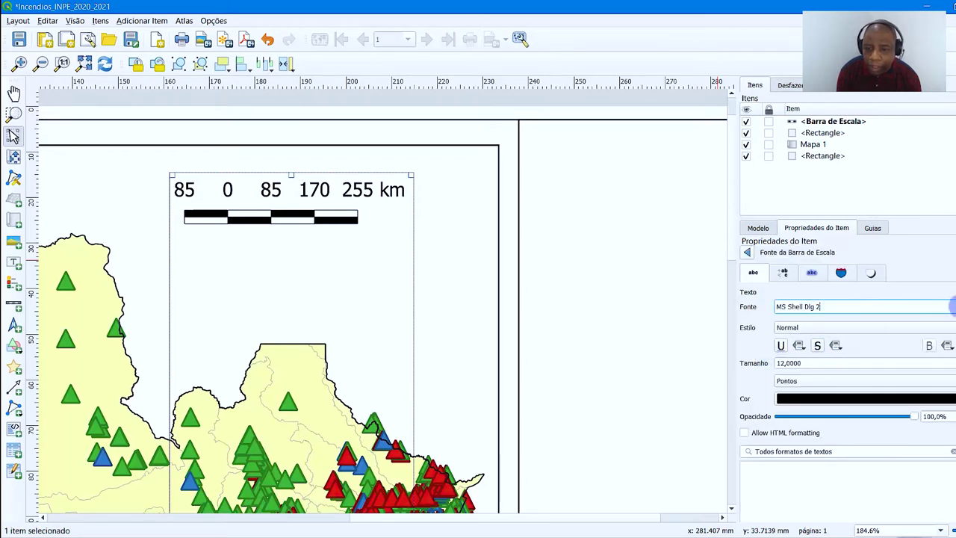
pyautogui.hotkey('alt', 'Down')
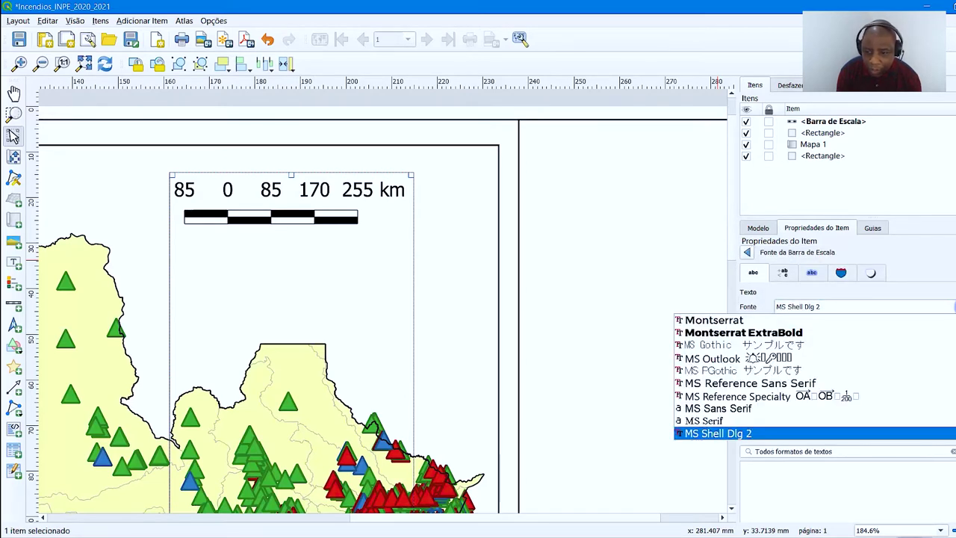
pyautogui.press('a')
pyautogui.press('r')
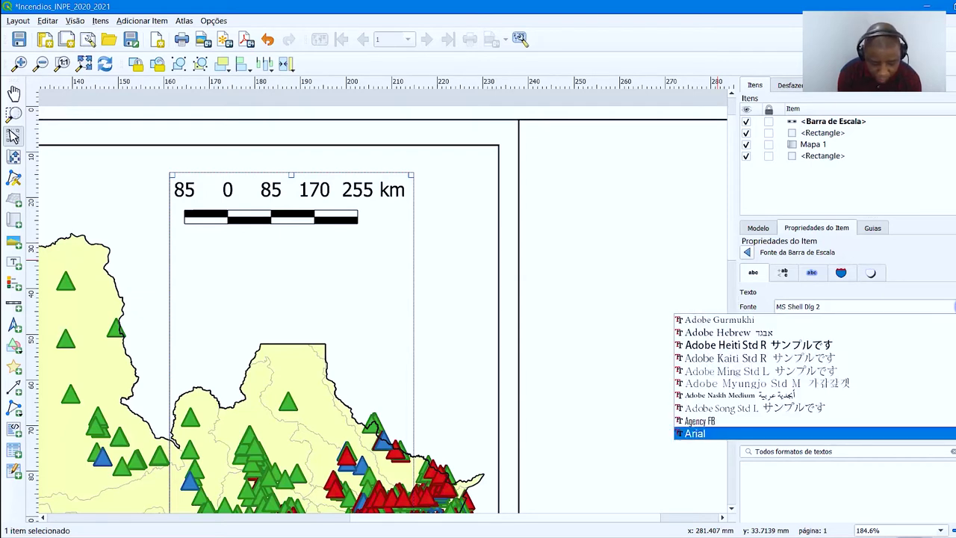
pyautogui.click(692, 434)
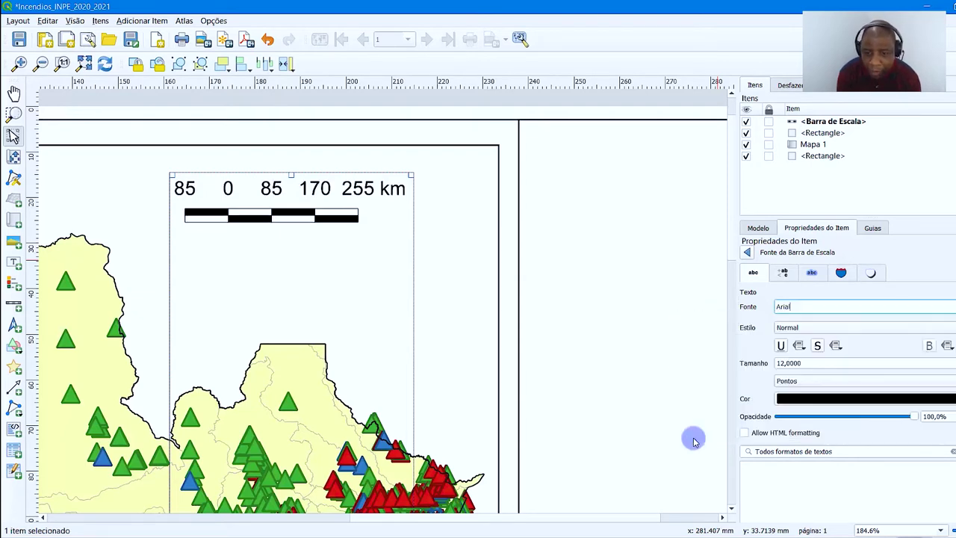
# Set the scale bar label text to size 8 with the Negrito style.
pyautogui.click(808, 362)
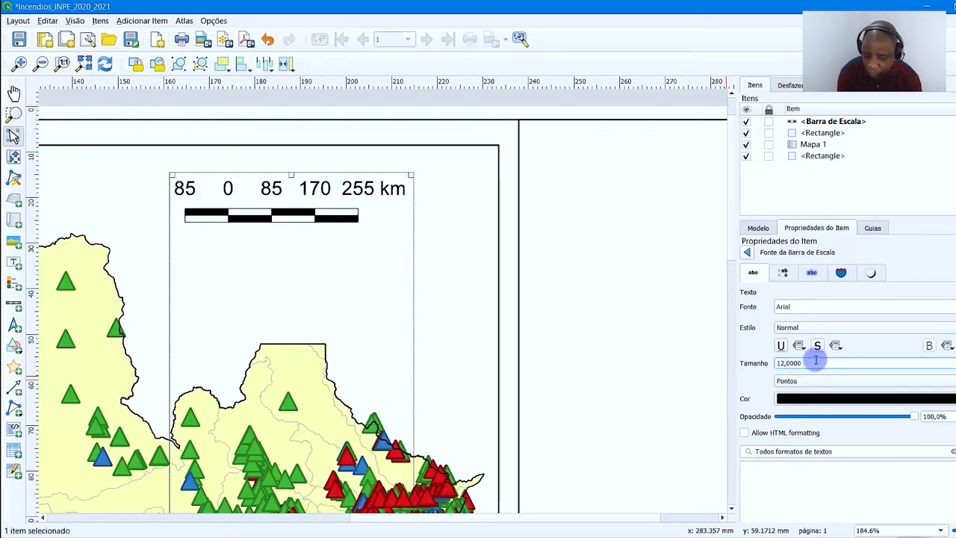
pyautogui.moveTo(805, 364); pyautogui.dragTo(722, 363)
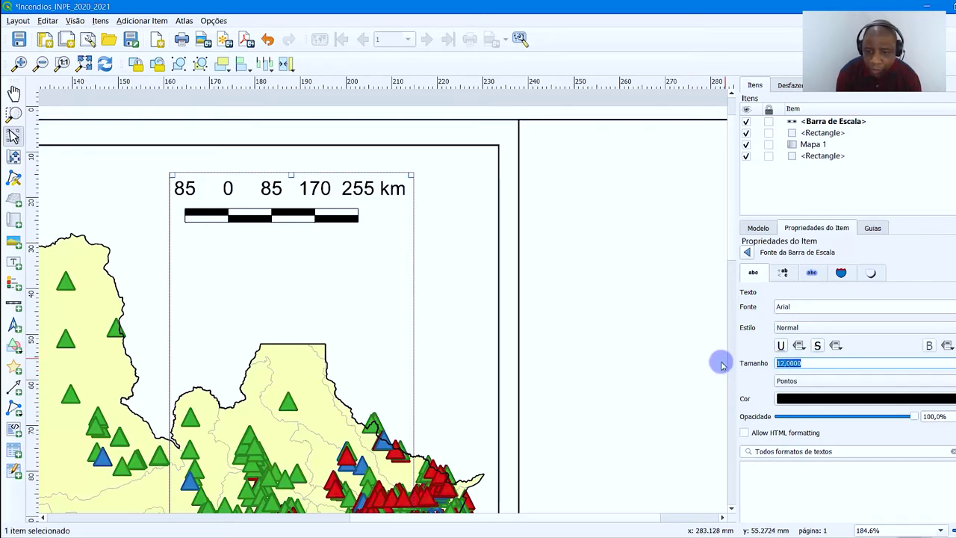
pyautogui.write('8')
pyautogui.click(786, 327)
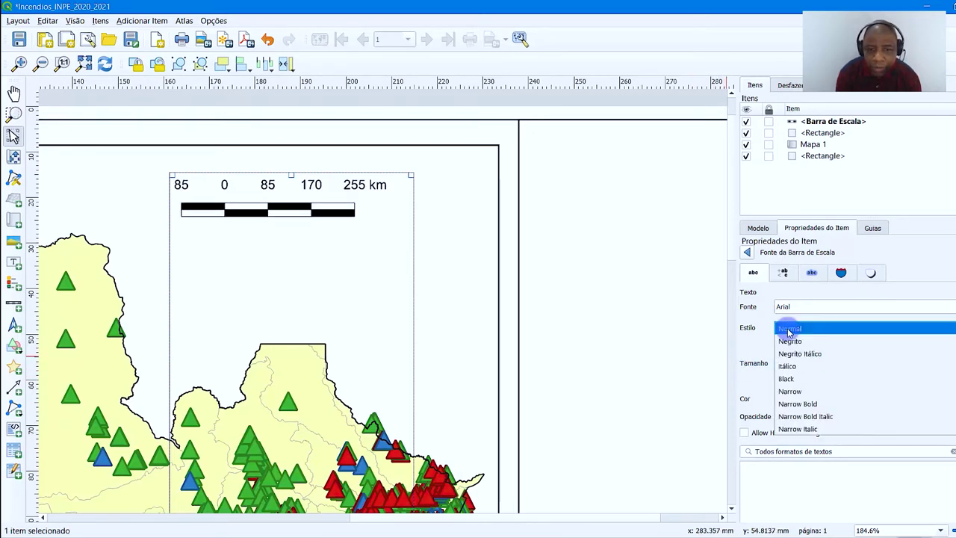
pyautogui.click(789, 338)
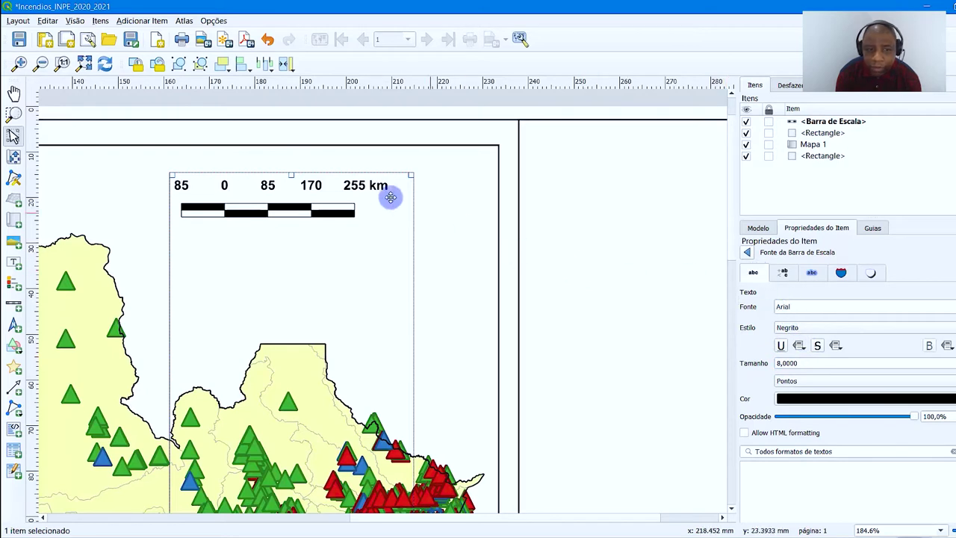
pyautogui.click(749, 254)
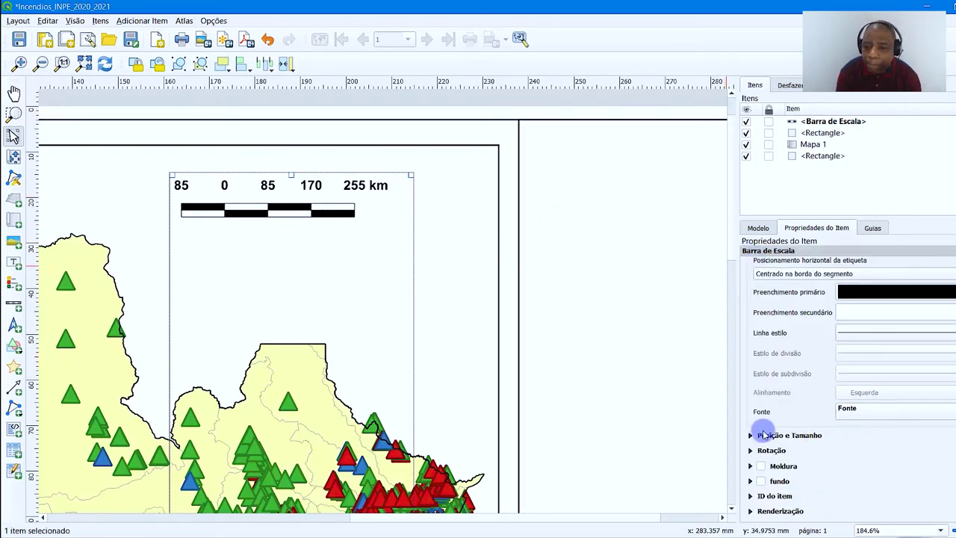
pyautogui.click(749, 436)
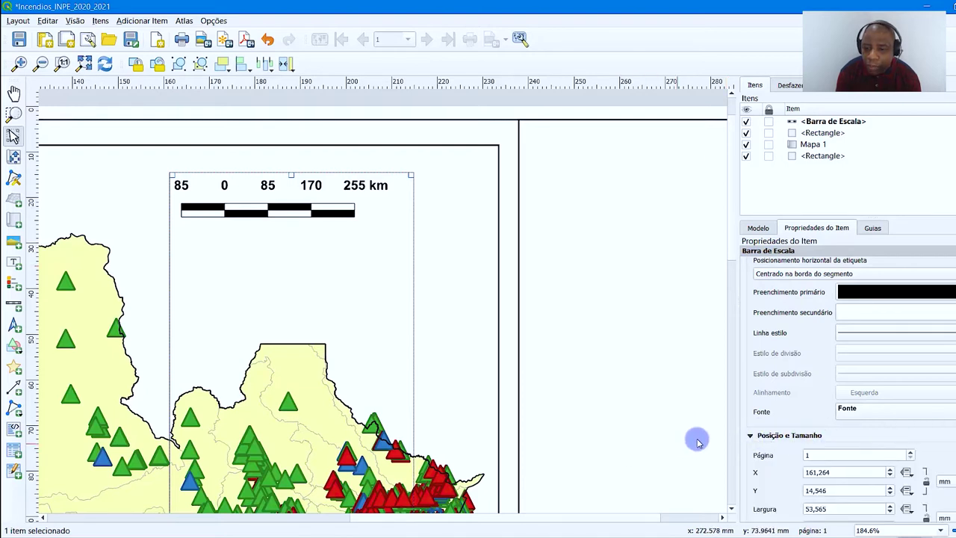
pyautogui.click(750, 437)
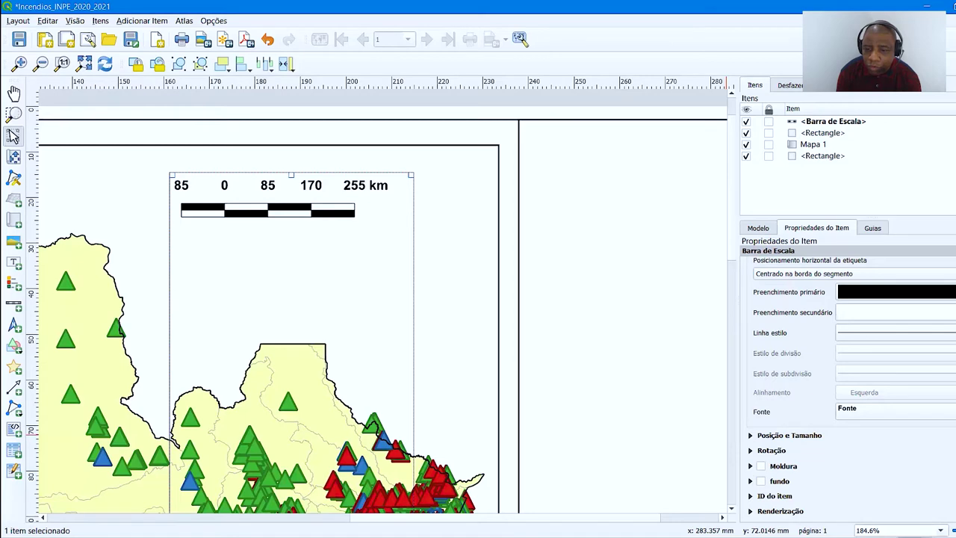
# Set the scale bar's label margin (Margem de rótulos) to 2,00 mm.
pyautogui.scroll(10, 851, 388)
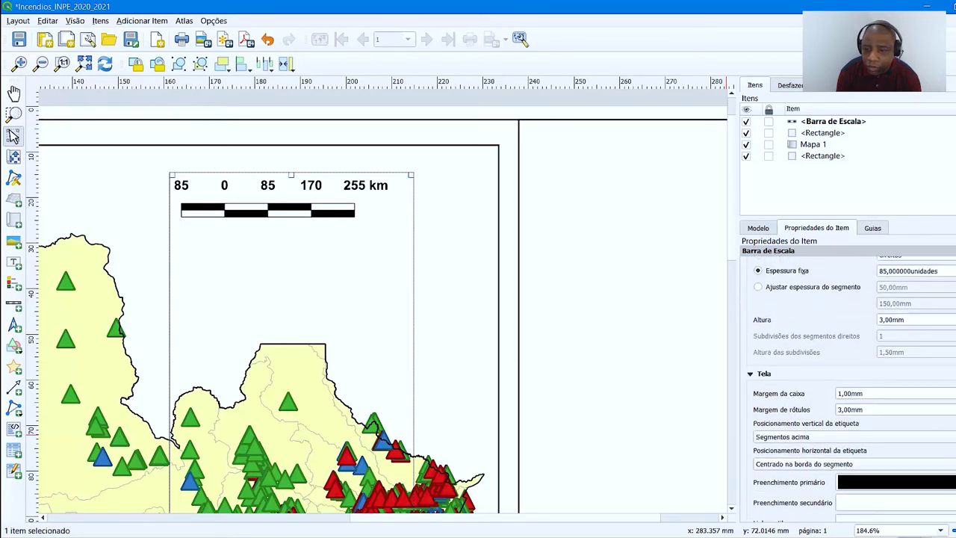
pyautogui.click(841, 404)
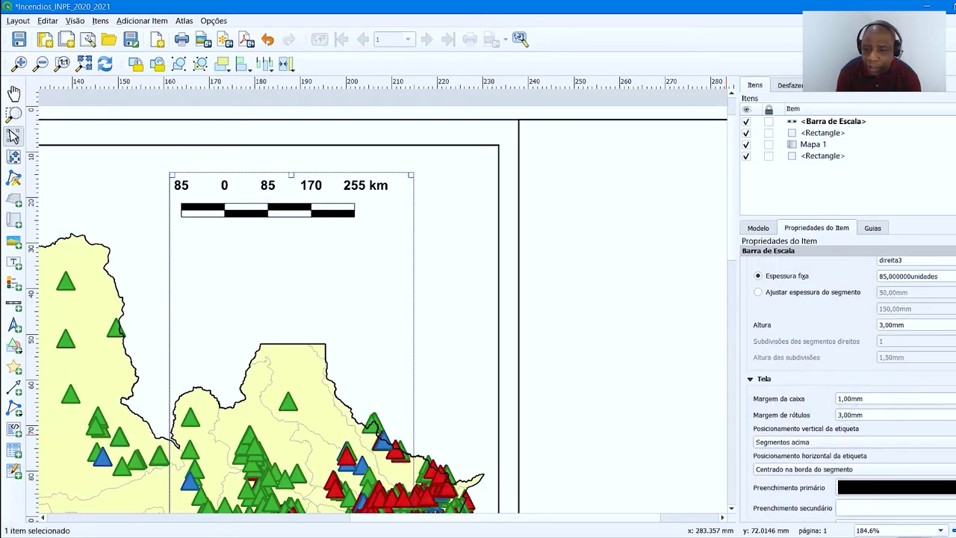
pyautogui.press('Down')
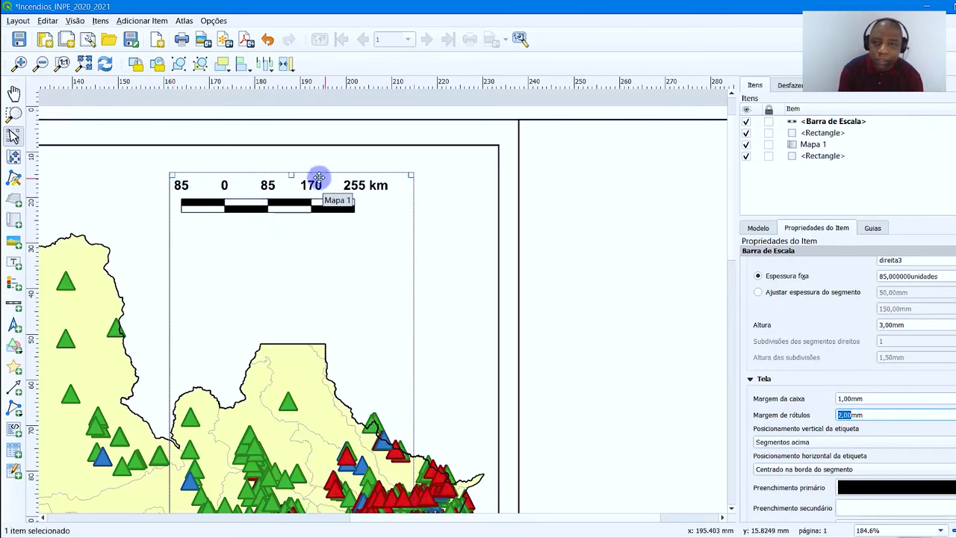
# Shrink the scale bar's frame to about 11 mm high and place it inside the map's upper-right corner, at about X 171 mm, Y 16 mm.
pyautogui.moveTo(290, 174); pyautogui.dragTo(321, 348)
pyautogui.moveTo(321, 350); pyautogui.dragTo(320, 129)
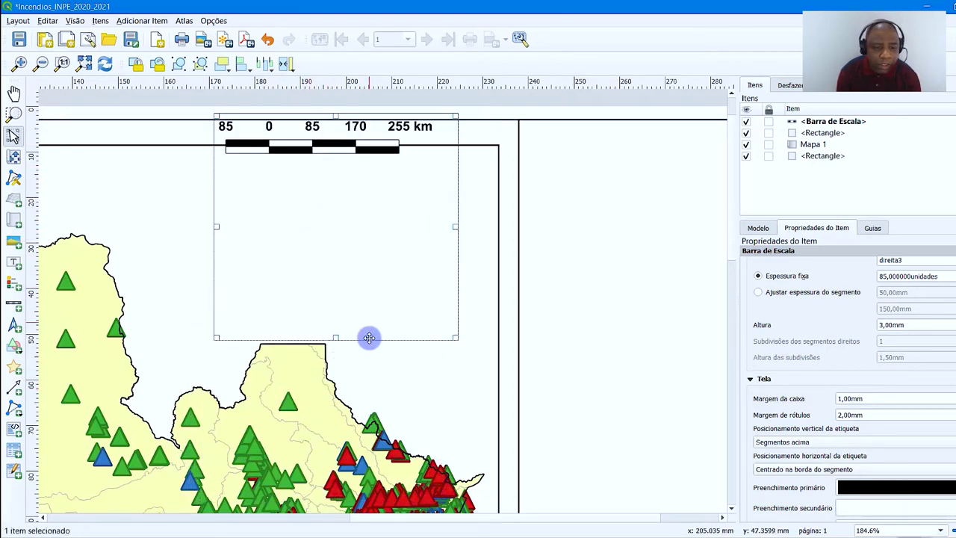
pyautogui.moveTo(333, 336); pyautogui.dragTo(309, 159)
pyautogui.moveTo(309, 159); pyautogui.dragTo(319, 233)
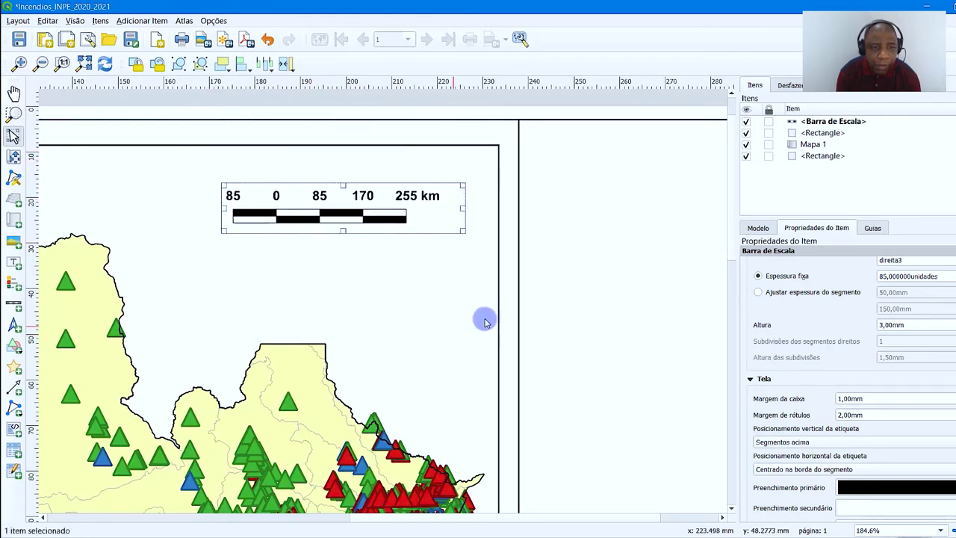
# Add a new grid to Mapa 1 and open its grid properties for modification.
pyautogui.click(84, 62)
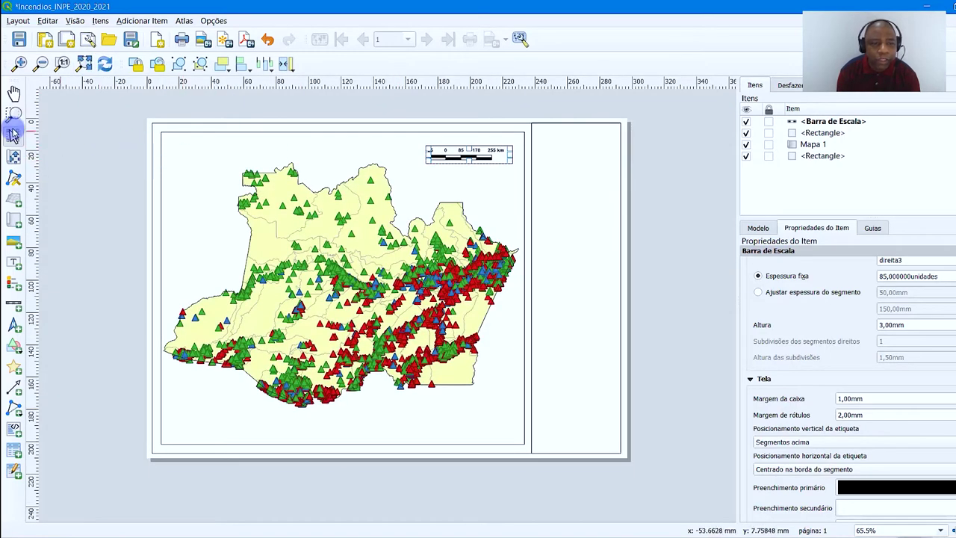
pyautogui.click(249, 146)
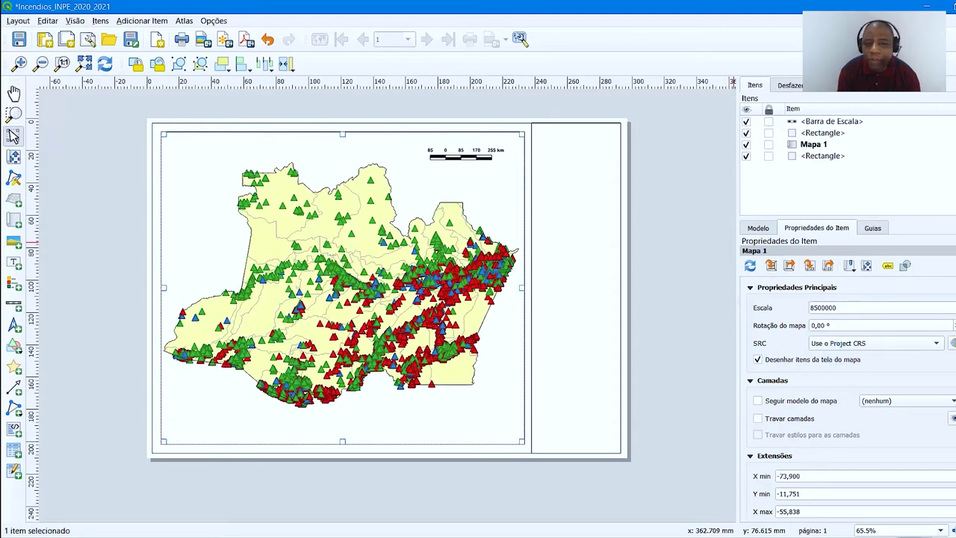
pyautogui.scroll(-6, 847, 388)
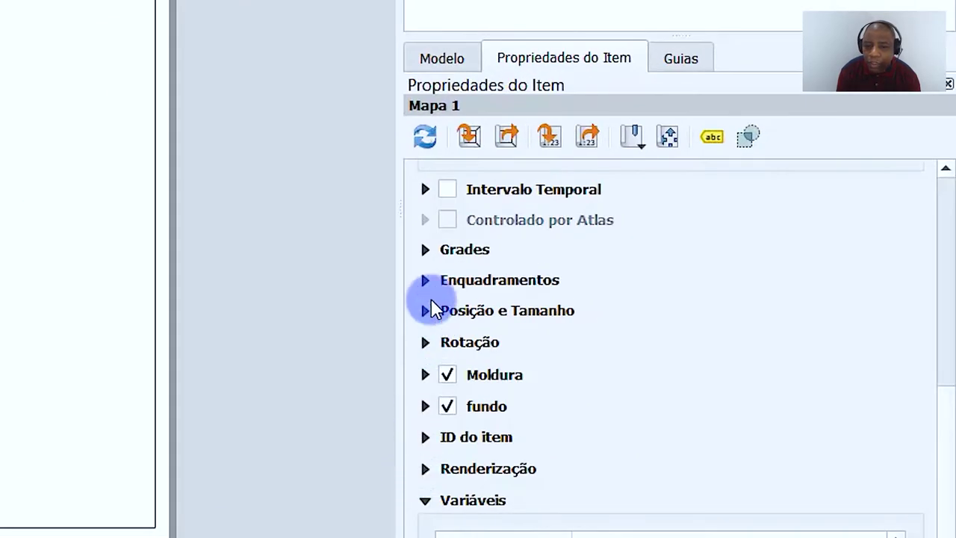
pyautogui.click(749, 357)
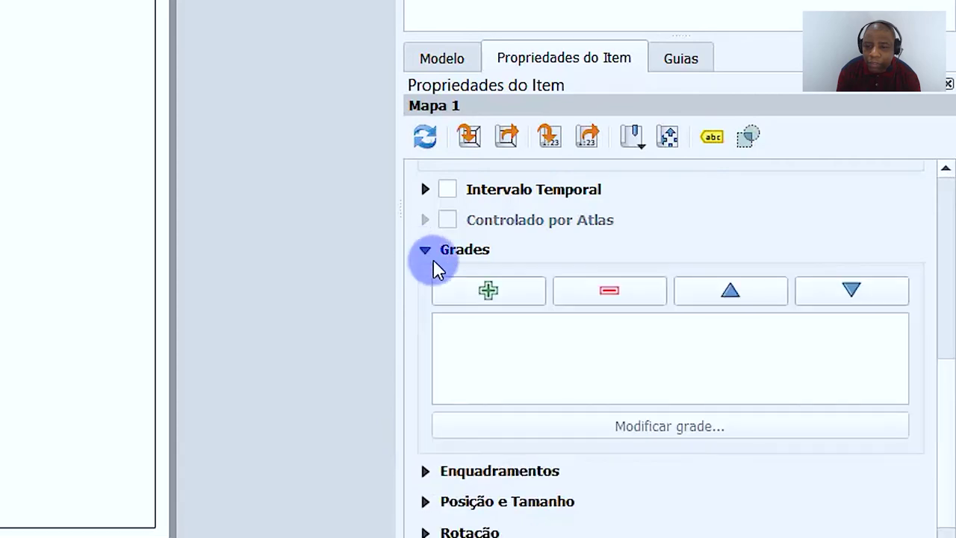
pyautogui.click(517, 295)
pyautogui.click(497, 326)
pyautogui.click(653, 431)
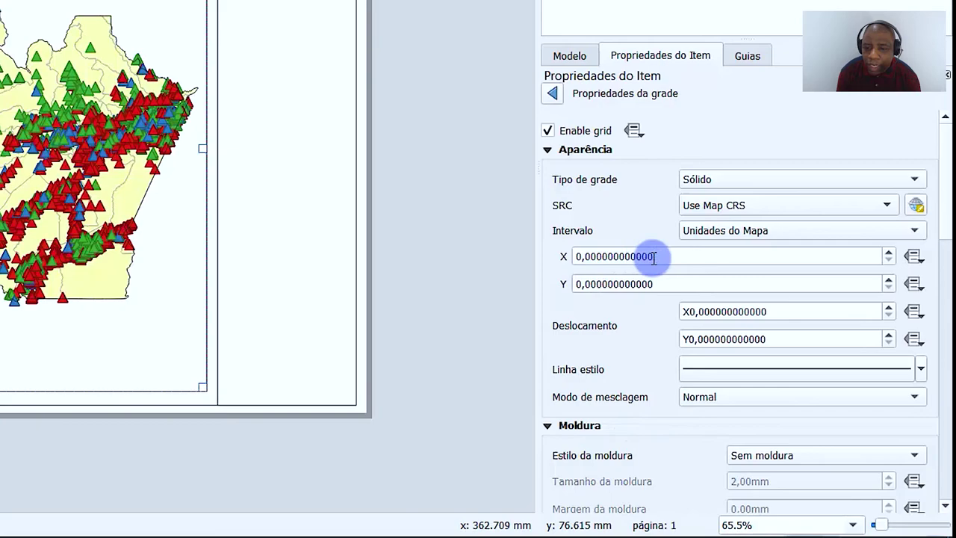
# Set the grid's X and Y intervals to 1 map unit each.
pyautogui.doubleClick(599, 248)
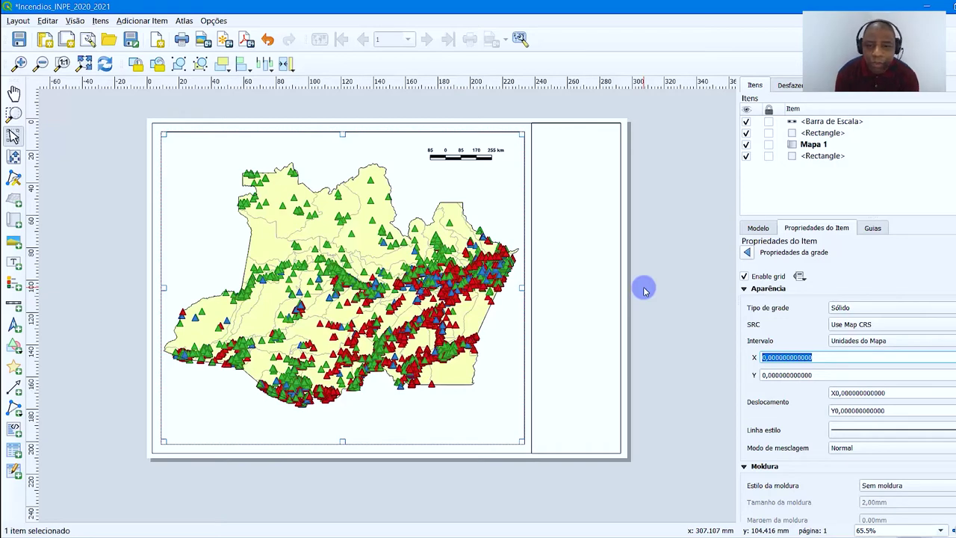
pyautogui.write('1')
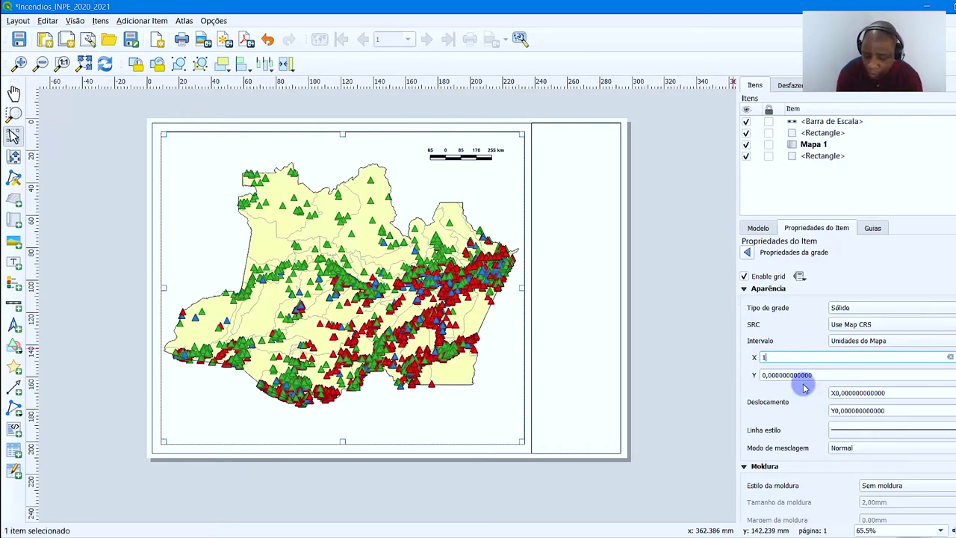
pyautogui.doubleClick(842, 377)
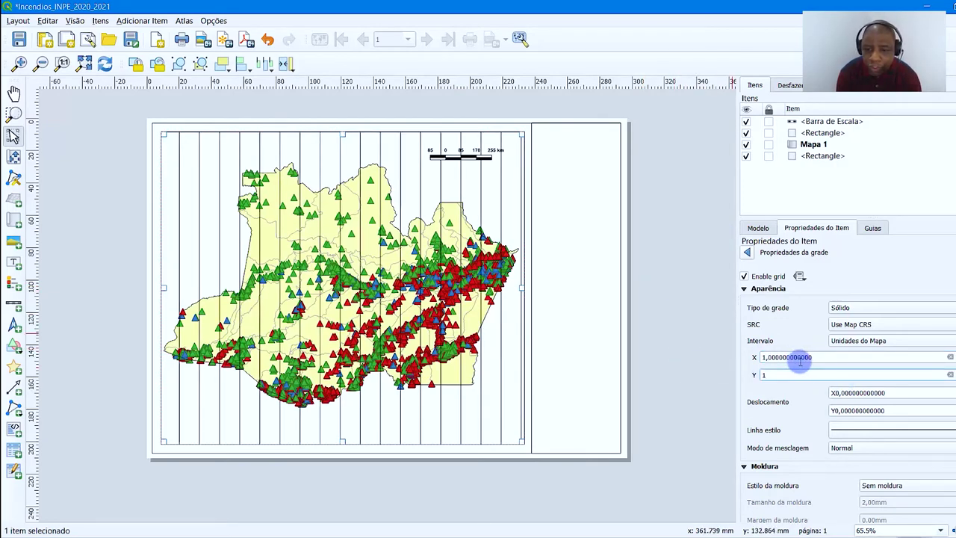
pyautogui.write('1')
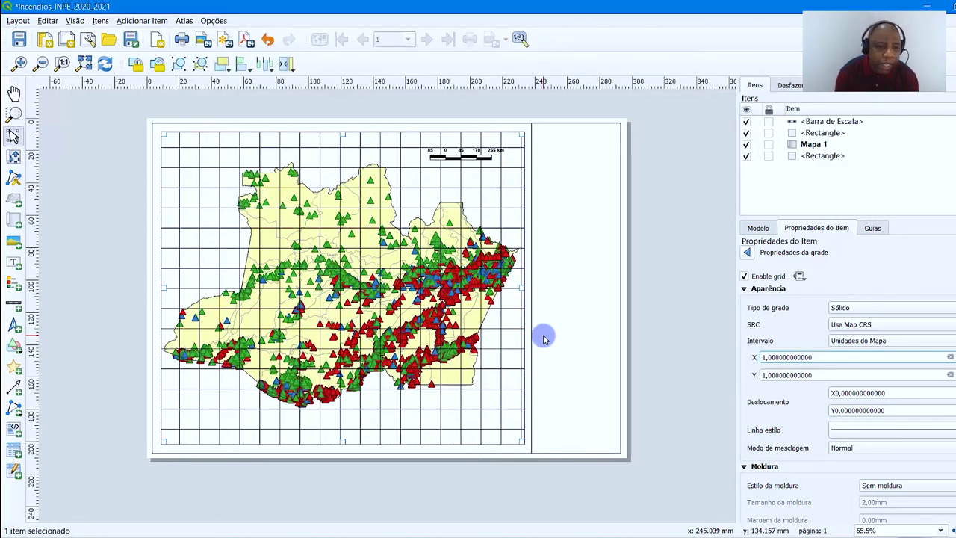
# Reduce the grid's X and Y intervals to 0,5 map units each.
pyautogui.click(773, 357)
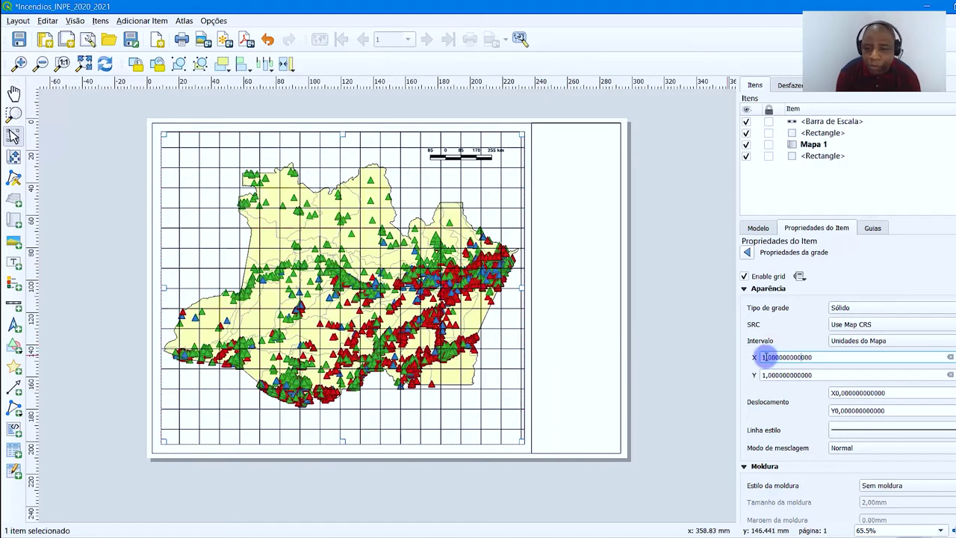
pyautogui.moveTo(764, 356); pyautogui.dragTo(748, 344)
pyautogui.write('0,')
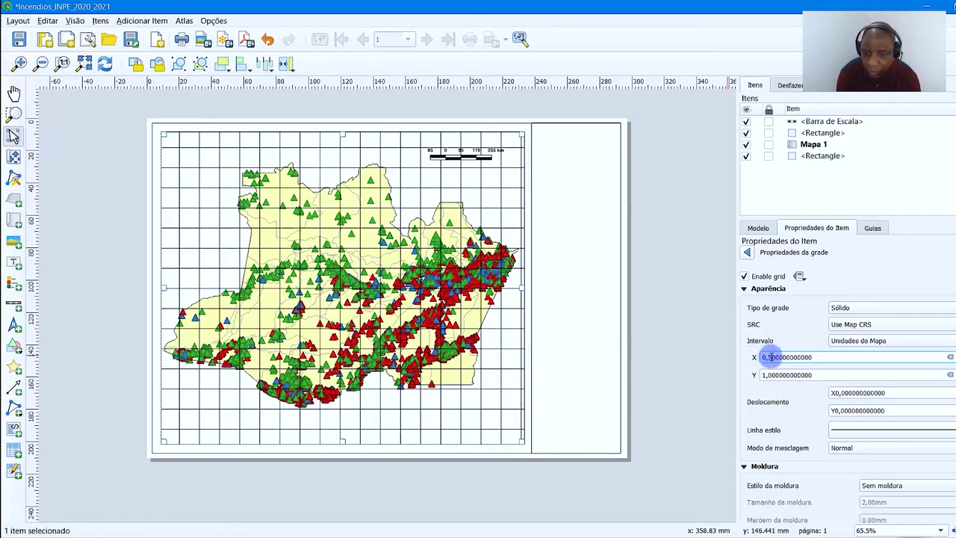
pyautogui.write('5')
pyautogui.click(780, 374)
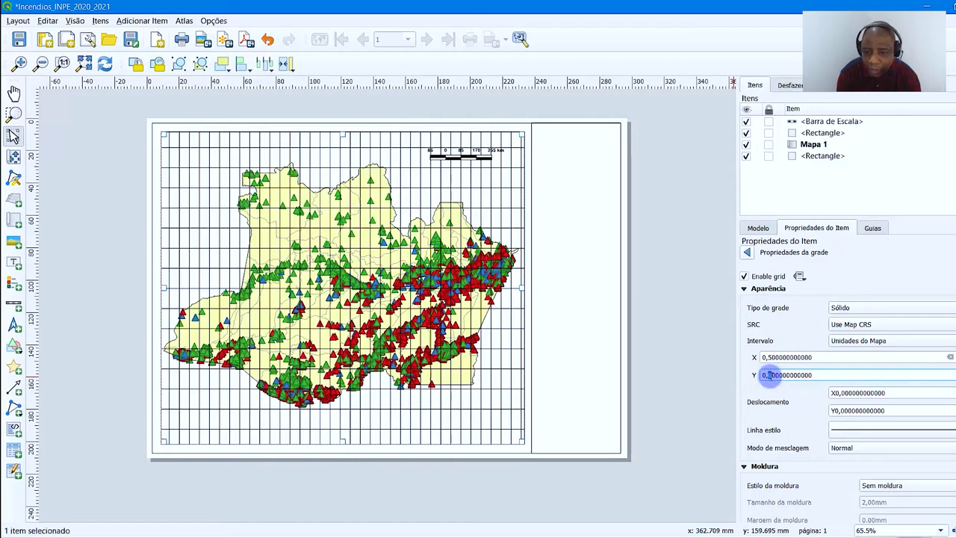
pyautogui.write('5')
# Set the grid's X and Y intervals to 3 map units each.
pyautogui.click(782, 357)
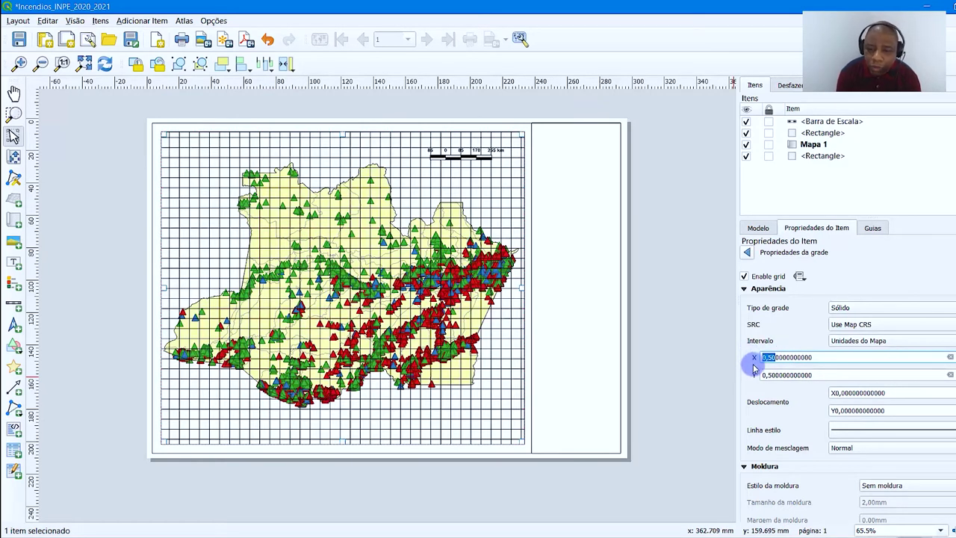
pyautogui.click(768, 375)
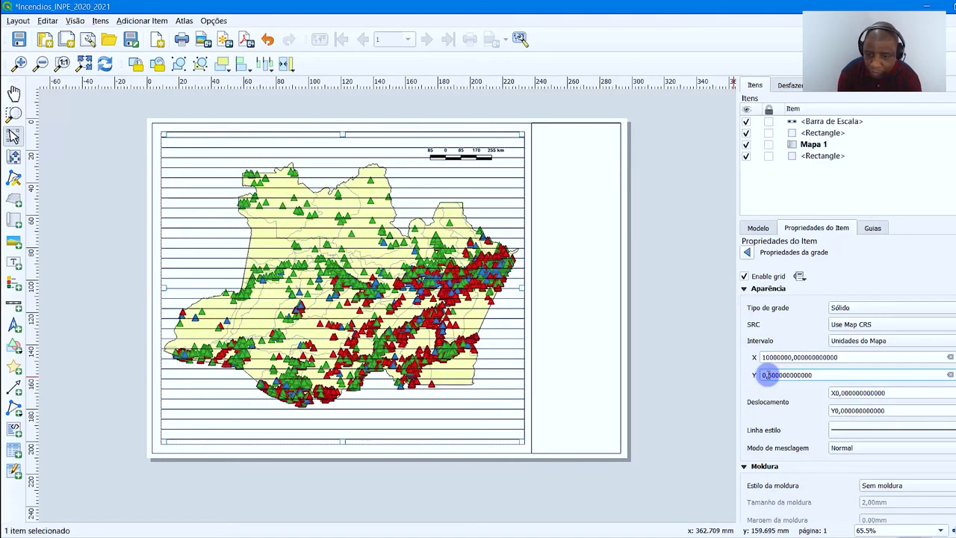
pyautogui.moveTo(853, 357); pyautogui.dragTo(692, 359)
pyautogui.write('3')
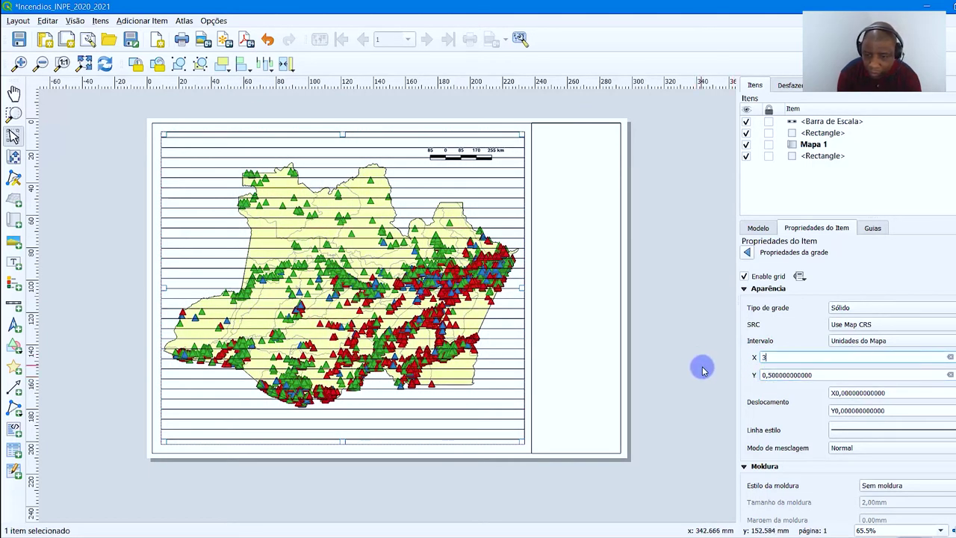
pyautogui.click(767, 375)
pyautogui.moveTo(833, 378); pyautogui.dragTo(634, 376)
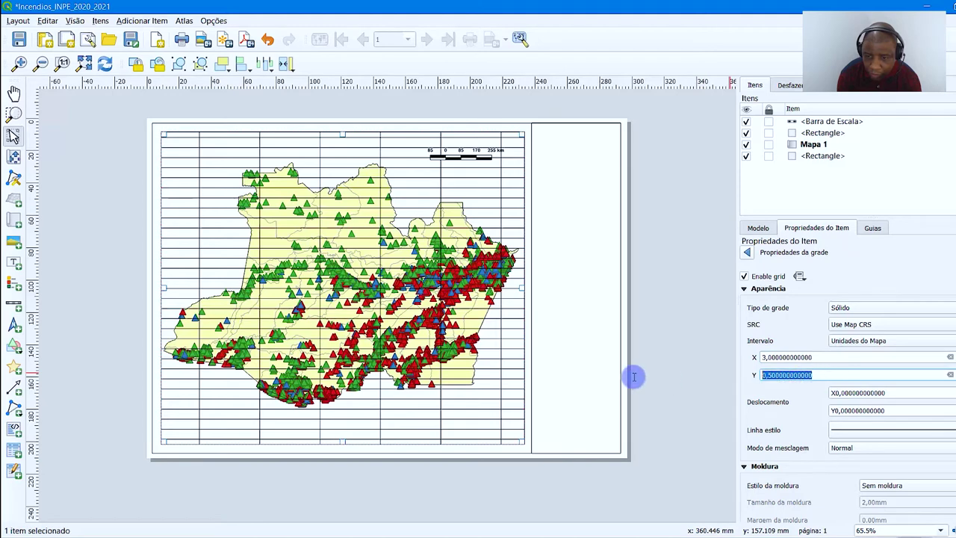
pyautogui.write('3')
pyautogui.click(787, 357)
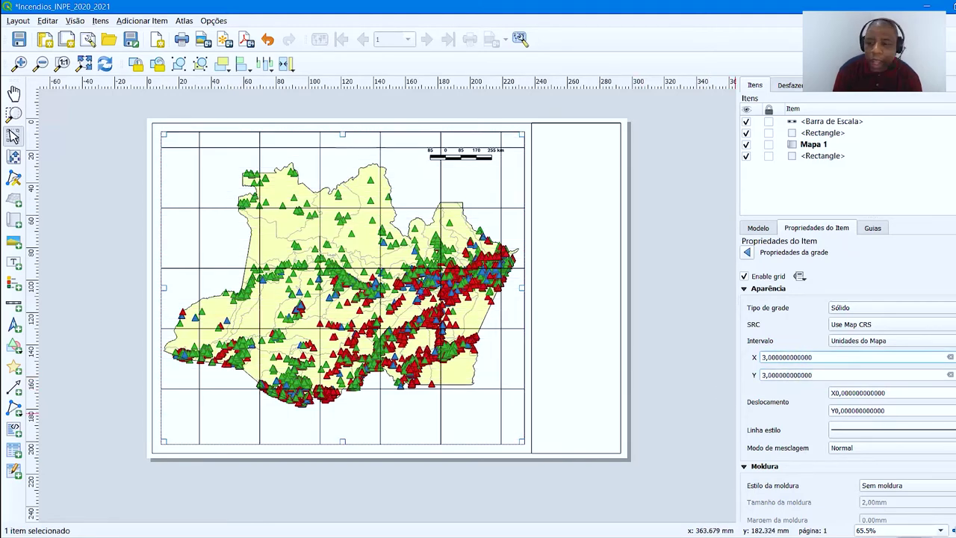
# Set the grid's frame style (Estilo da moldura) to Linhas interiores.
pyautogui.scroll(-5, 847, 394)
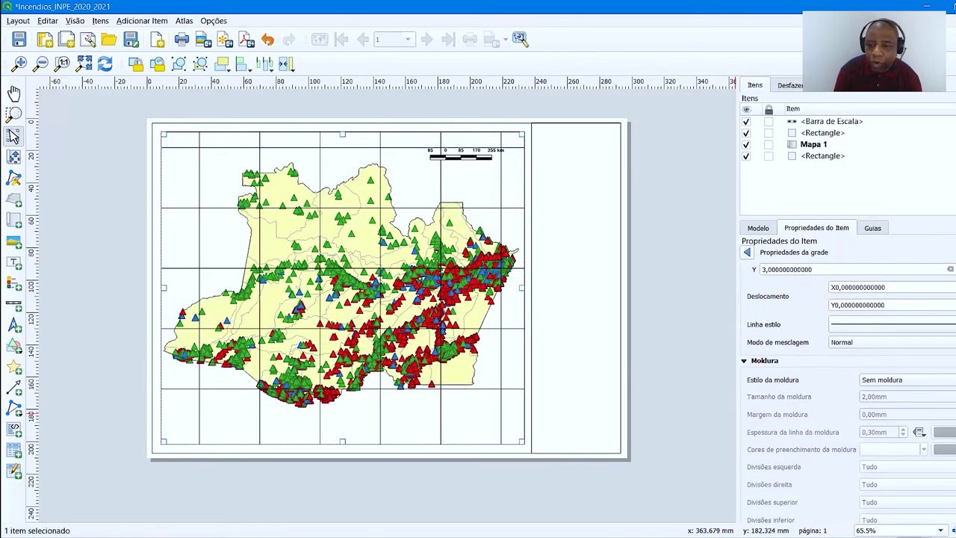
pyautogui.scroll(-5, 847, 393)
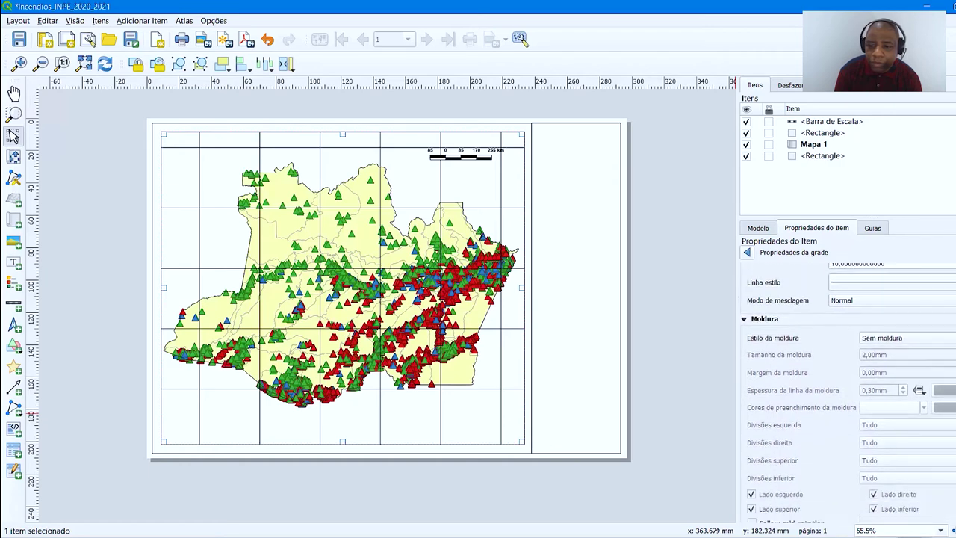
pyautogui.click(14, 113)
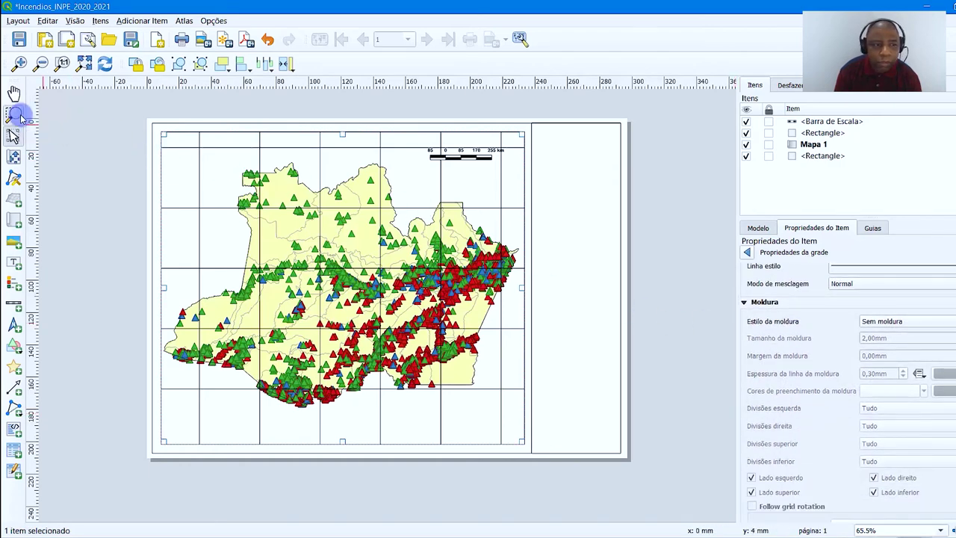
pyautogui.moveTo(129, 120); pyautogui.dragTo(275, 212)
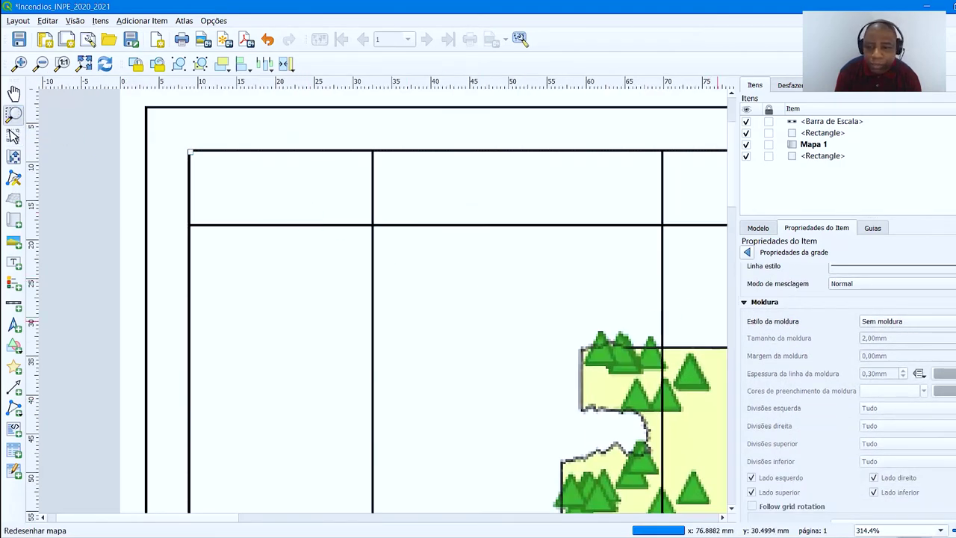
pyautogui.click(933, 321)
pyautogui.click(935, 361)
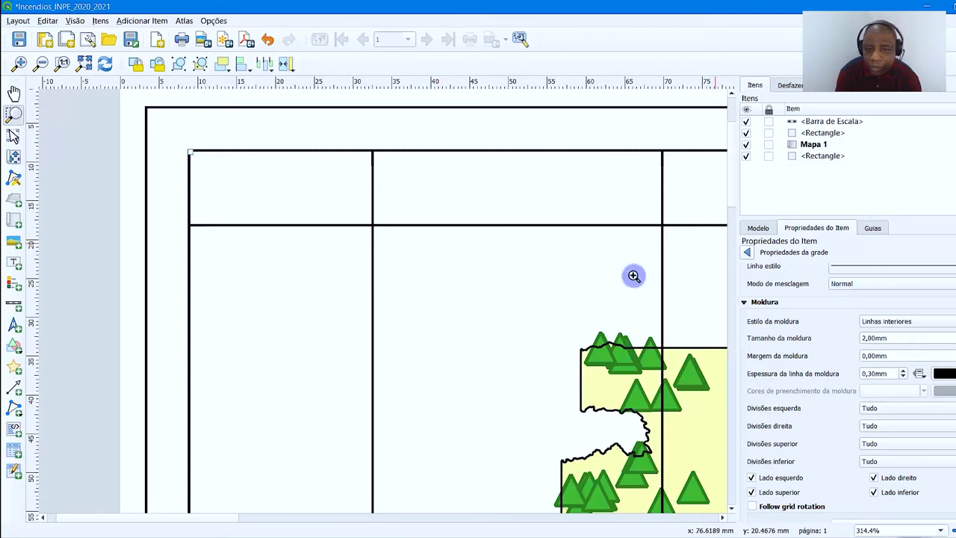
# Set the stroke width of the grid line's Simple Line symbol to Traço fino.
pyautogui.scroll(3, 898, 381)
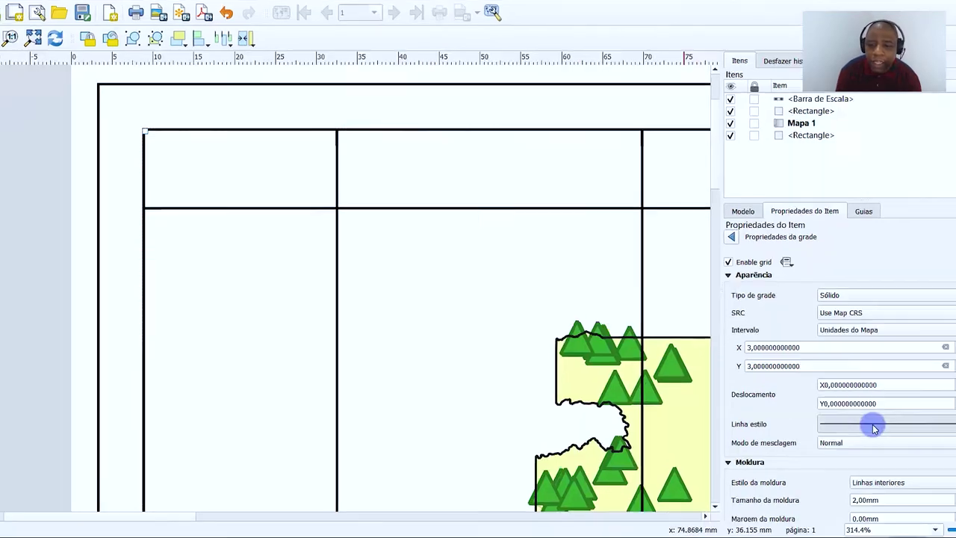
pyautogui.click(874, 427)
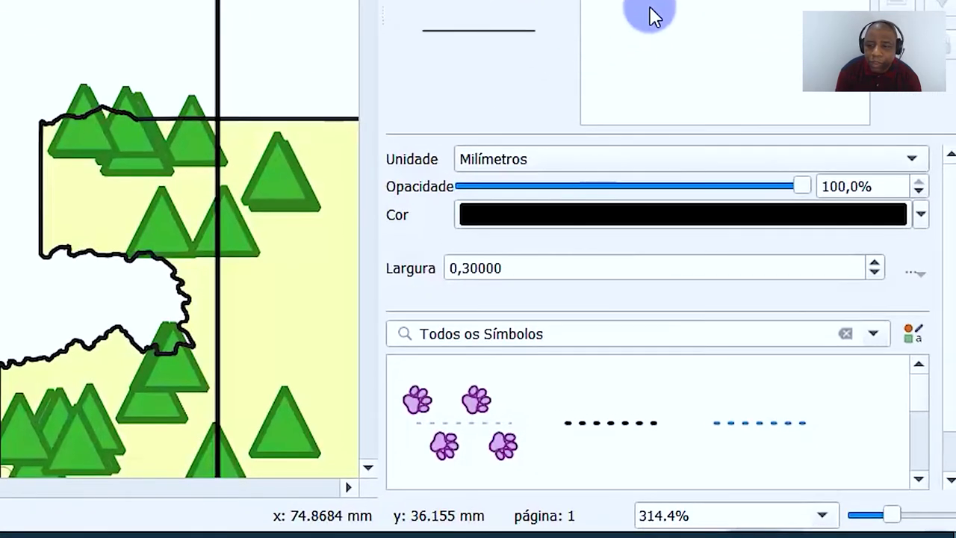
pyautogui.click(855, 288)
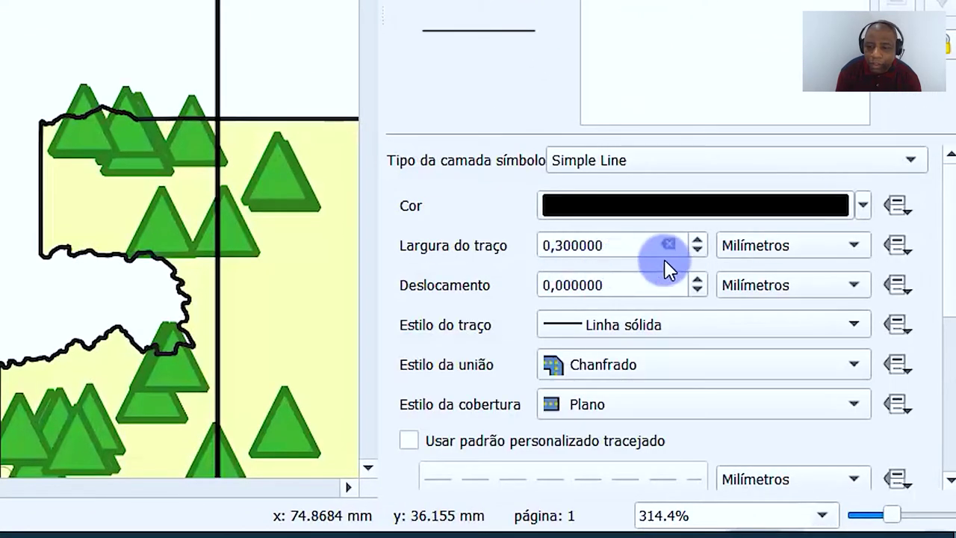
pyautogui.click(696, 250)
pyautogui.click(696, 249)
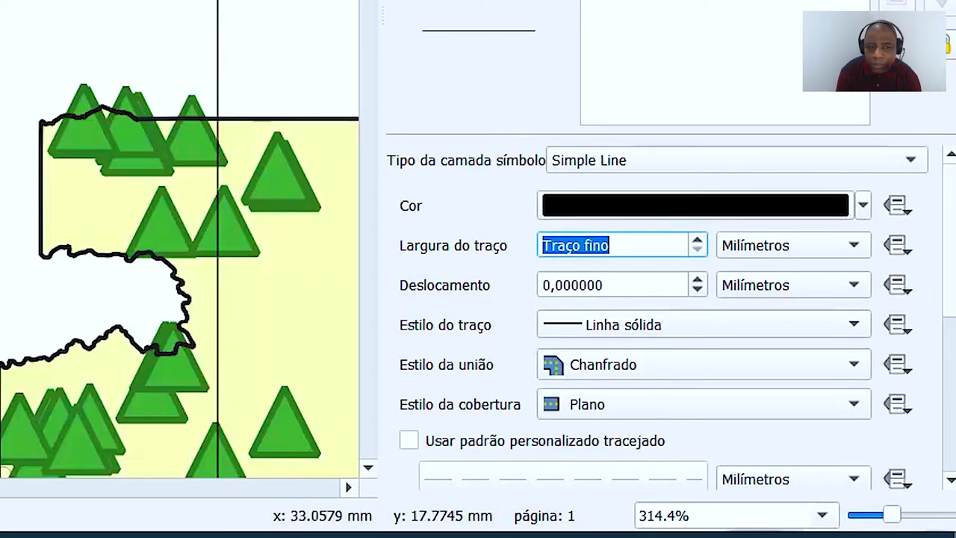
# Colour the grid line a medium grey with 0% saturation and 60% value, and return to the grid's frame settings.
pyautogui.click(785, 207)
pyautogui.moveTo(628, 145)
pyautogui.mouseDown()
pyautogui.moveTo(595, 176)
pyautogui.moveTo(592, 150)
pyautogui.moveTo(580, 160)
pyautogui.moveTo(581, 211)
pyautogui.mouseUp()
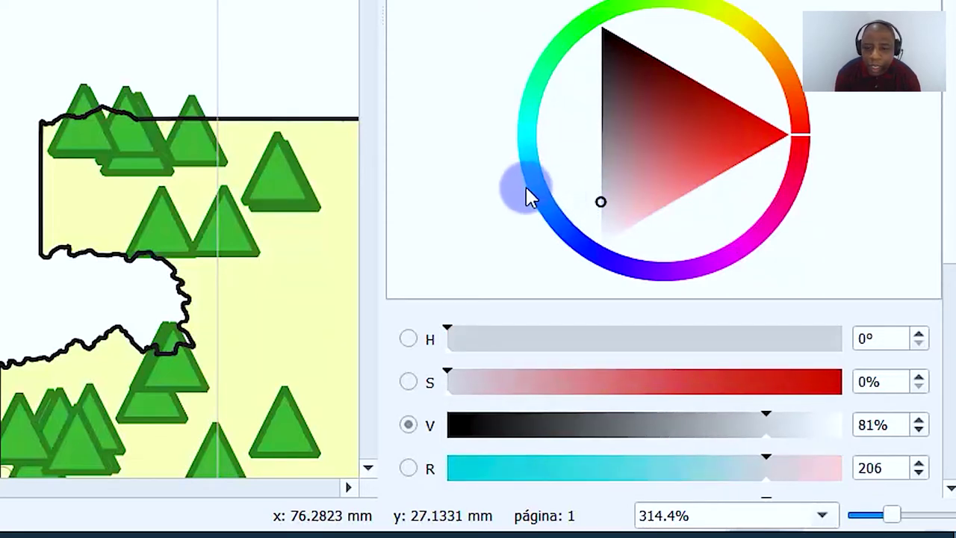
pyautogui.moveTo(606, 172); pyautogui.dragTo(601, 158)
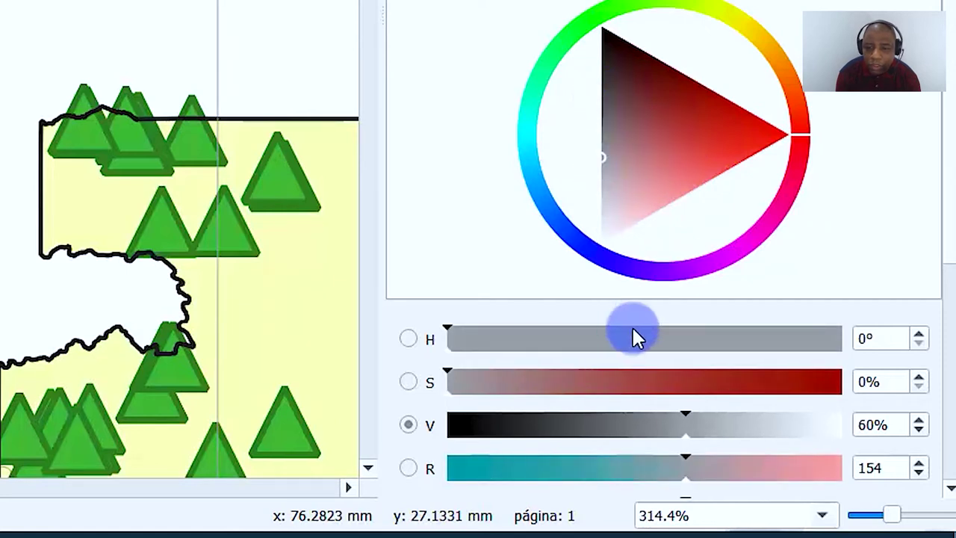
pyautogui.click(433, 2)
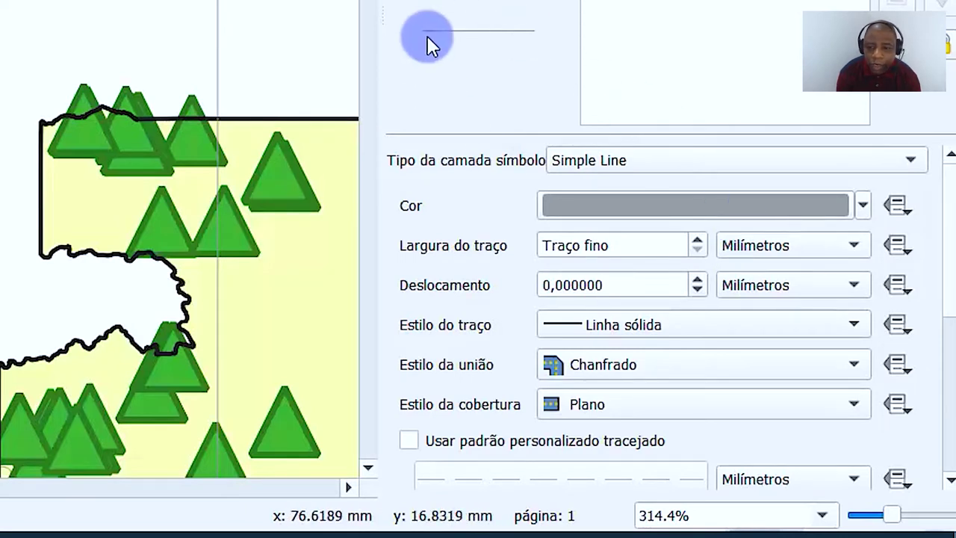
pyautogui.click(427, 2)
pyautogui.moveTo(950, 112); pyautogui.dragTo(900, 171)
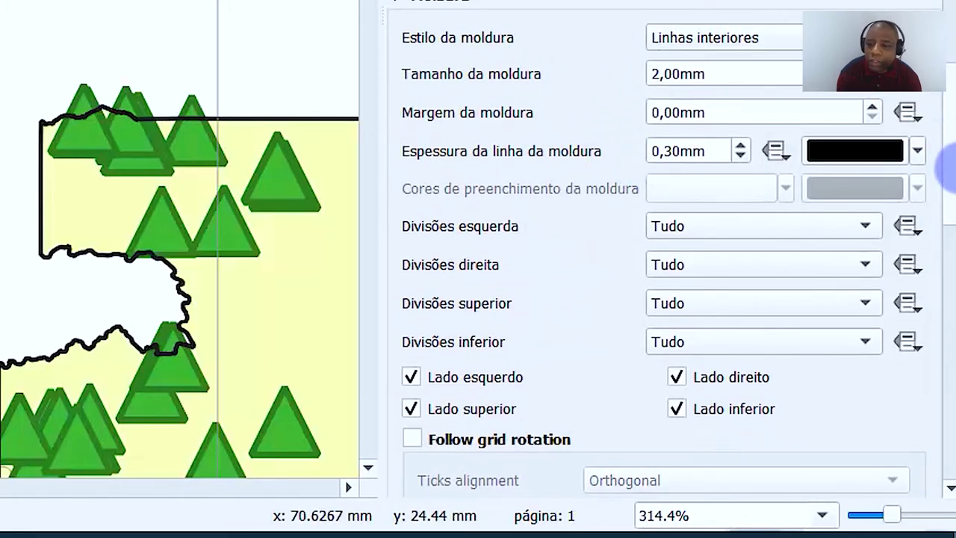
# Enable the grid's coordinate labels (Desenhar coordenadas) in the format Grau, minuto, segundo com sufixo.
pyautogui.moveTo(951, 171); pyautogui.dragTo(942, 332)
pyautogui.click(458, 23)
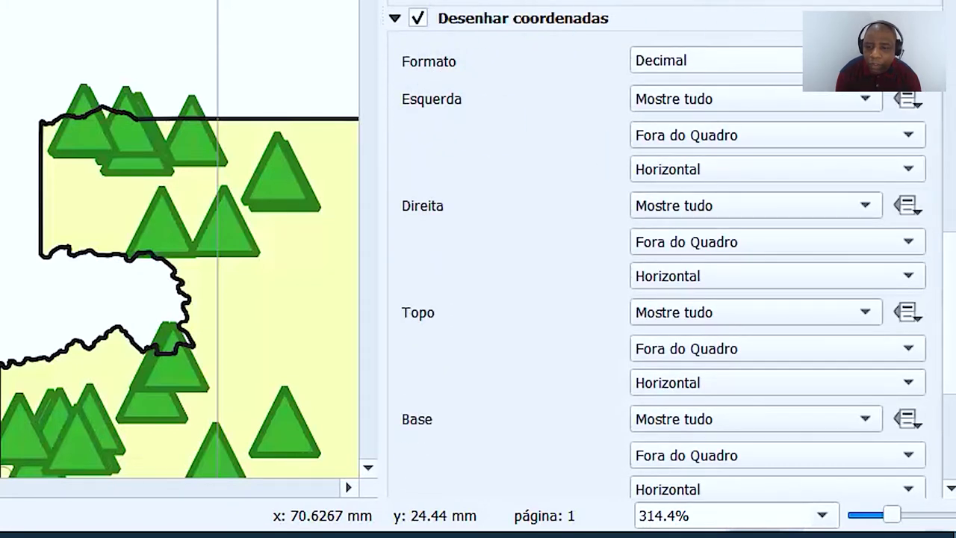
pyautogui.click(840, 61)
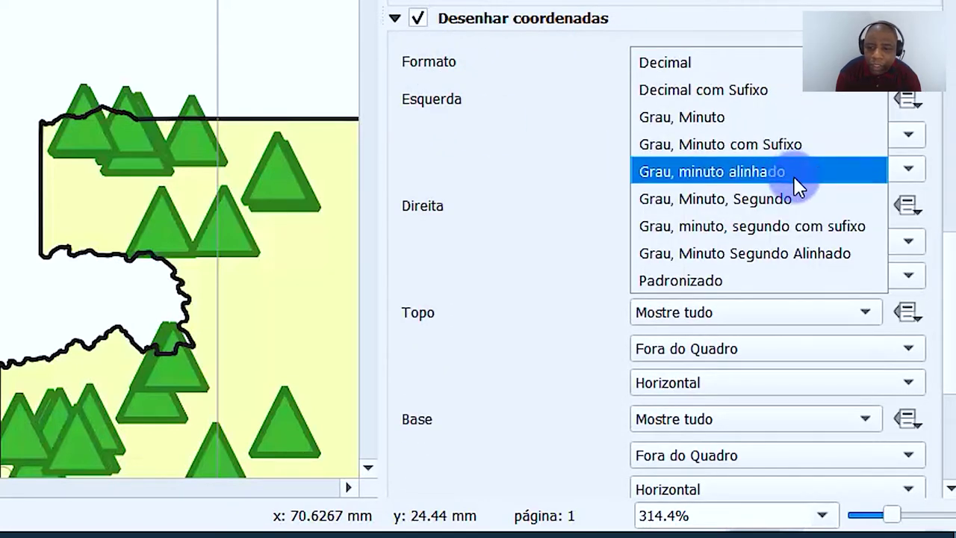
pyautogui.click(794, 234)
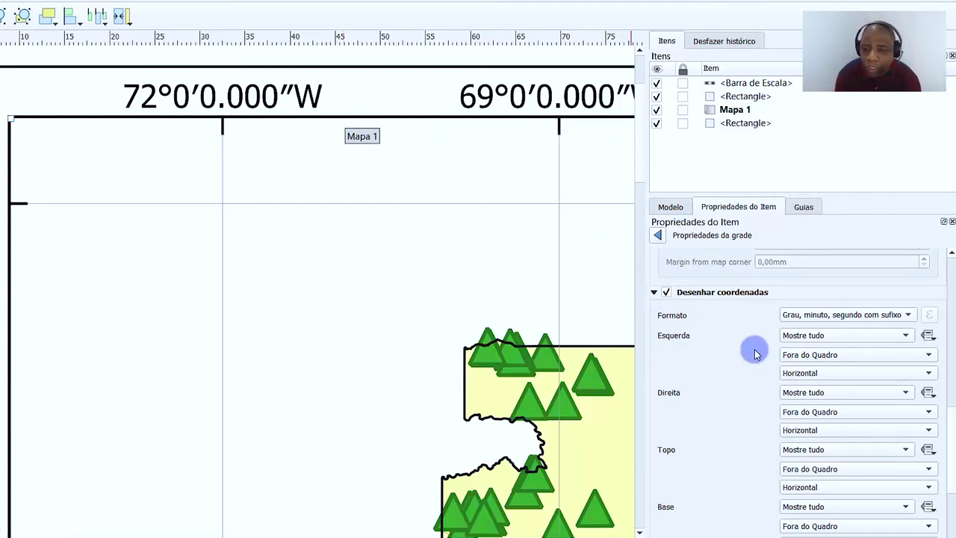
# Change the grid coordinate format to Decimal com Sufixo and set the coordinate precision to 0.
pyautogui.click(876, 314)
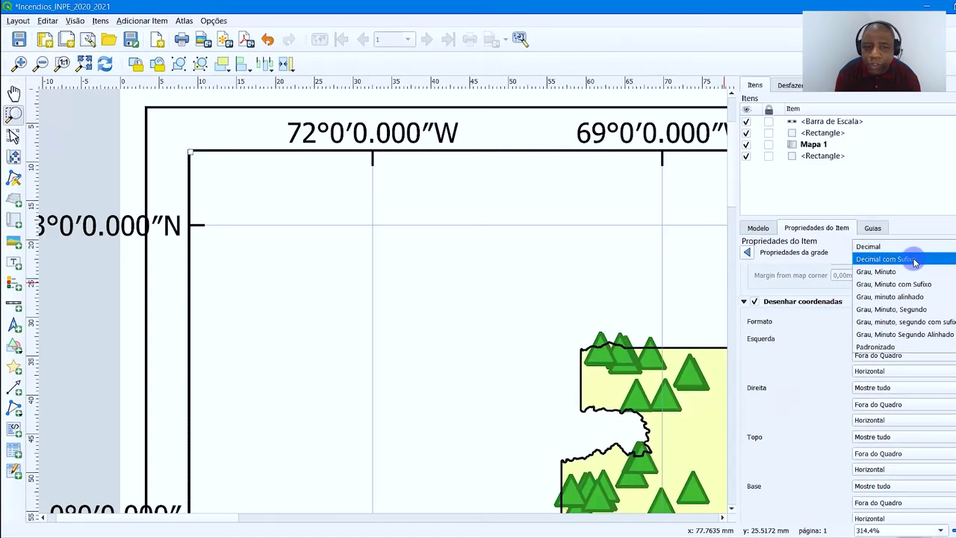
pyautogui.click(912, 259)
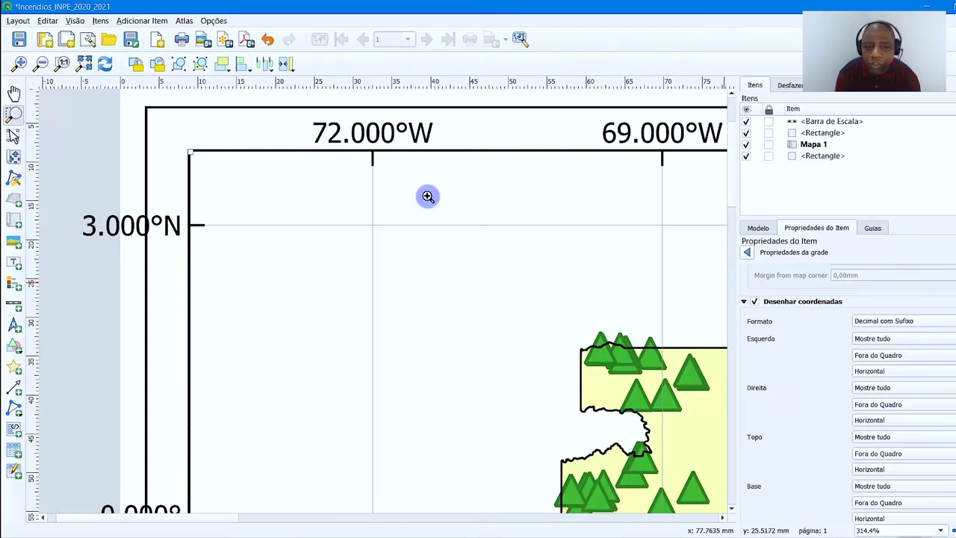
pyautogui.scroll(-5, 825, 448)
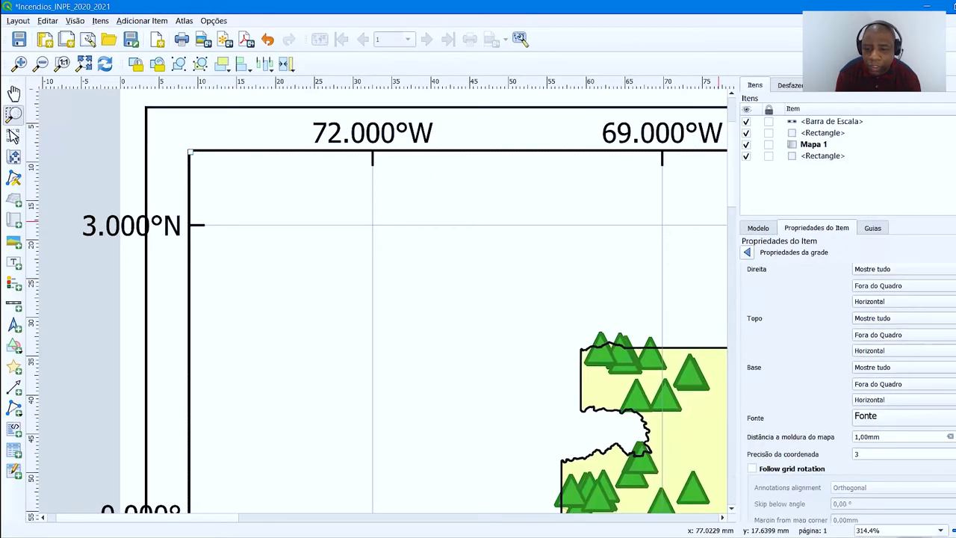
pyautogui.doubleClick(878, 434)
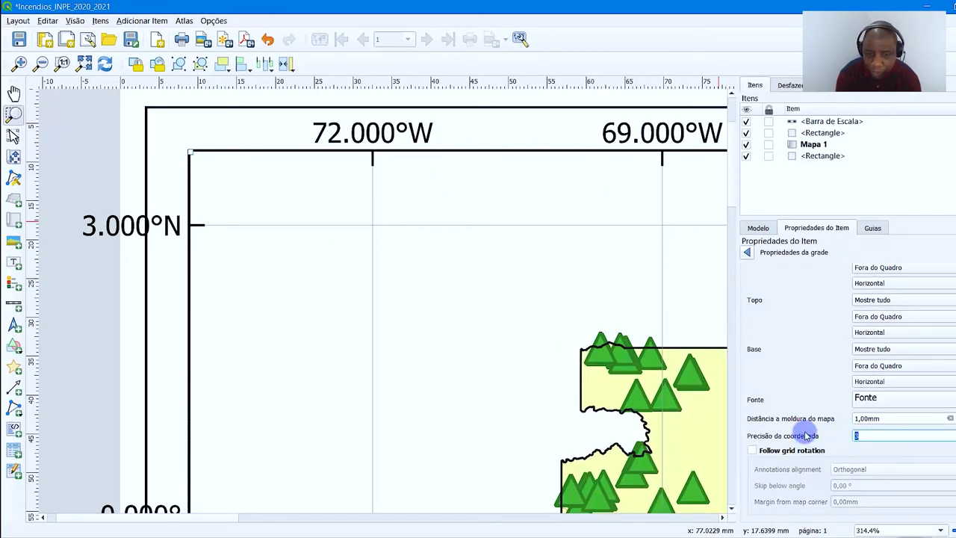
pyautogui.write('0')
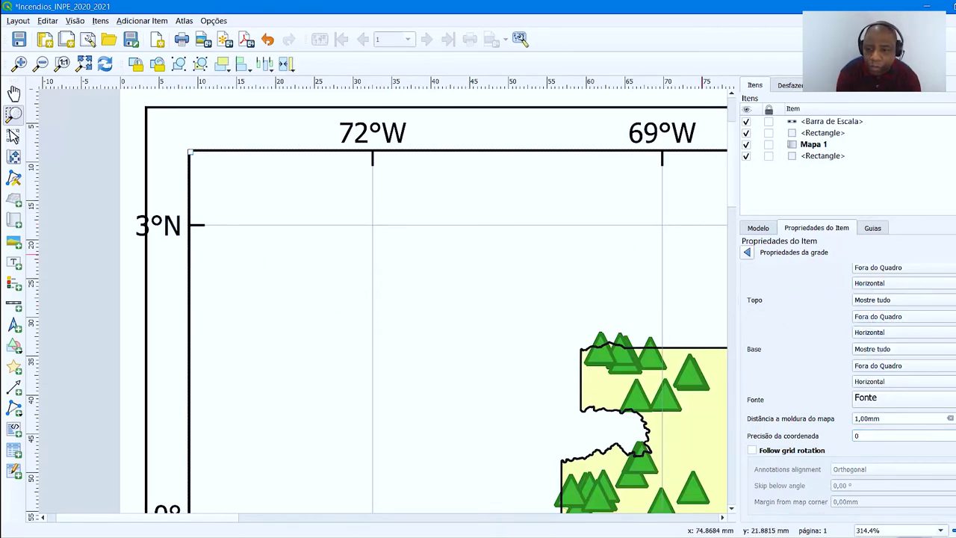
# Set the orientation of the grid's left (Esquerda) and right (Direita) coordinate labels to Vertical Ascendente.
pyautogui.scroll(5, 841, 352)
pyautogui.scroll(-2, 842, 352)
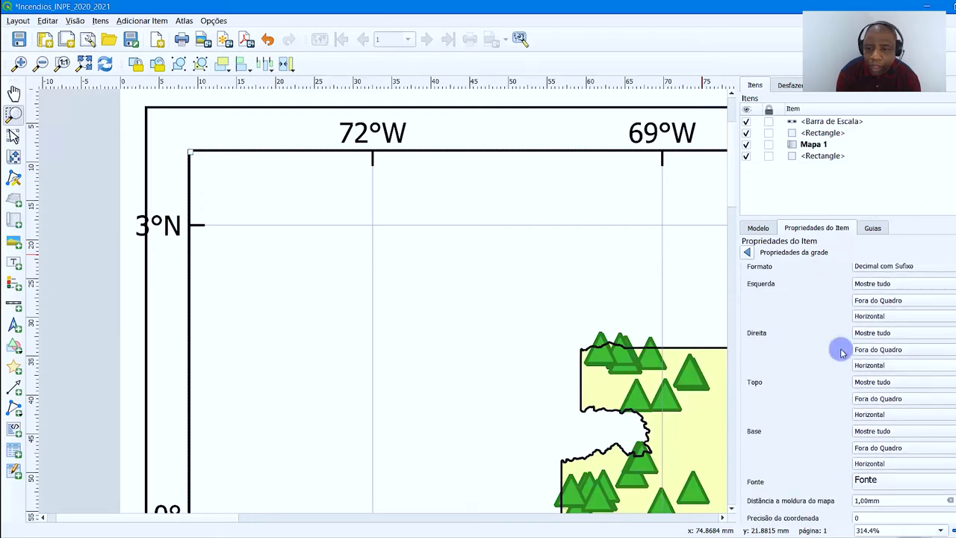
pyautogui.click(896, 316)
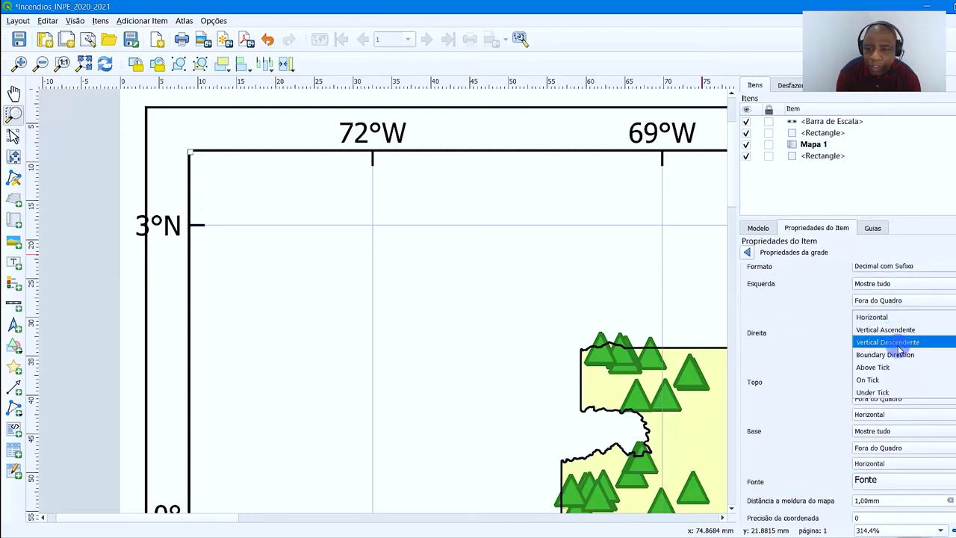
pyautogui.click(892, 330)
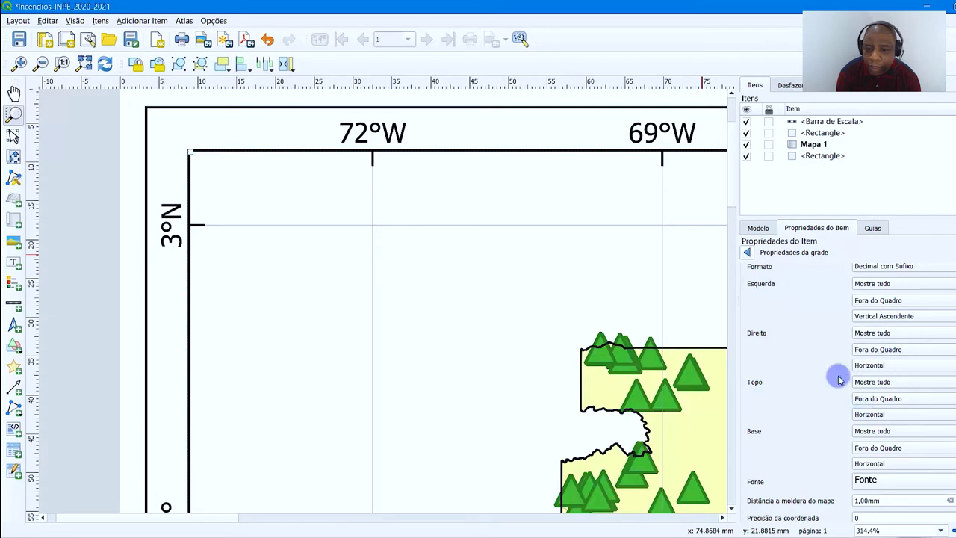
pyautogui.click(883, 365)
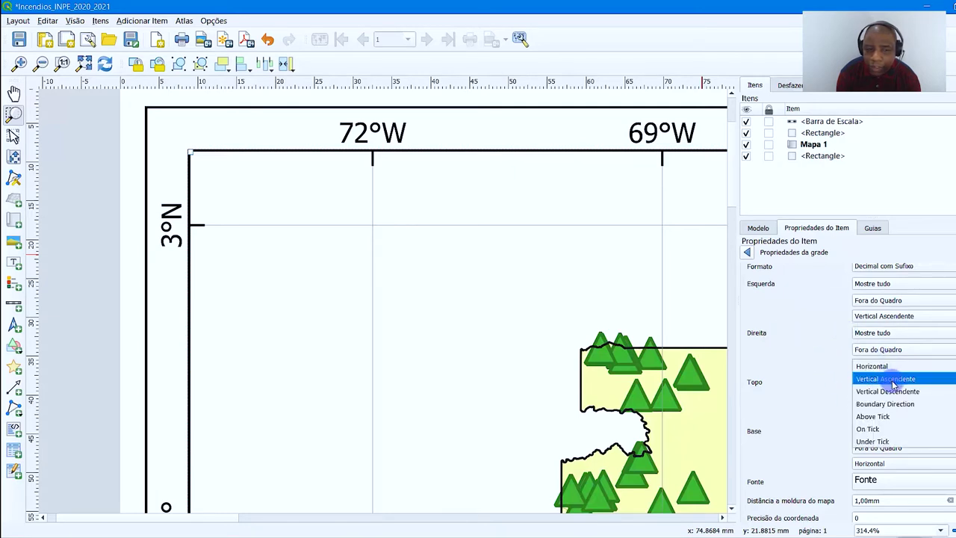
pyautogui.click(885, 378)
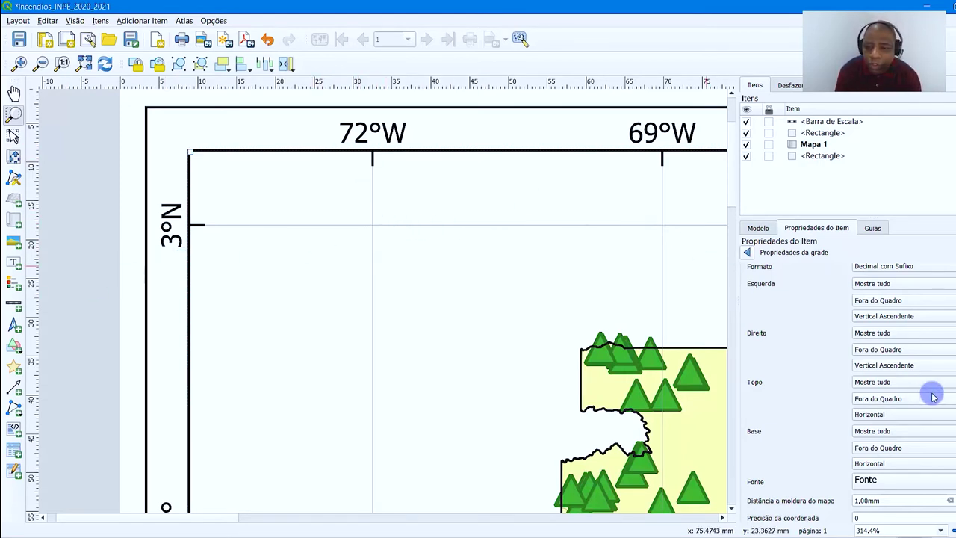
# Format the grid's coordinate labels in Arial, size 8 points, style Negrito.
pyautogui.scroll(-3, 881, 403)
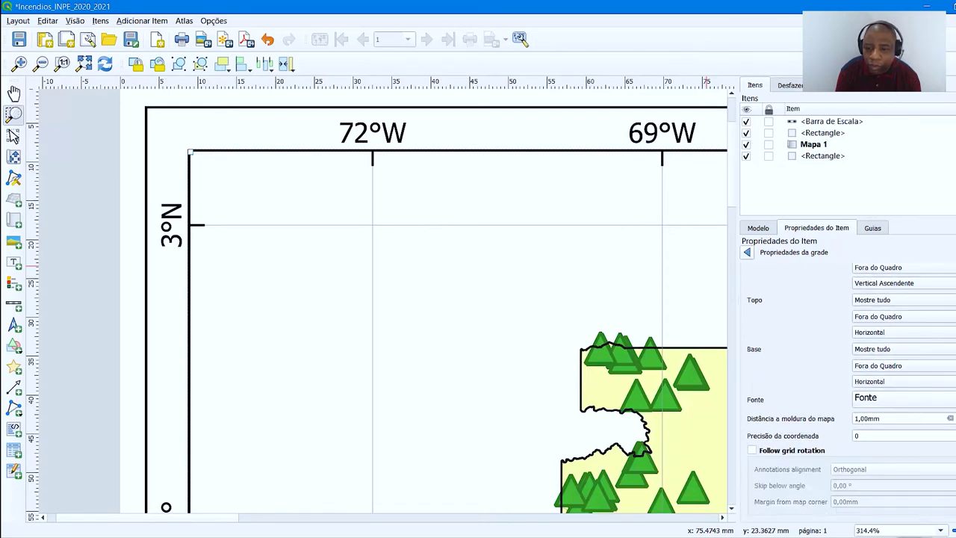
pyautogui.click(880, 400)
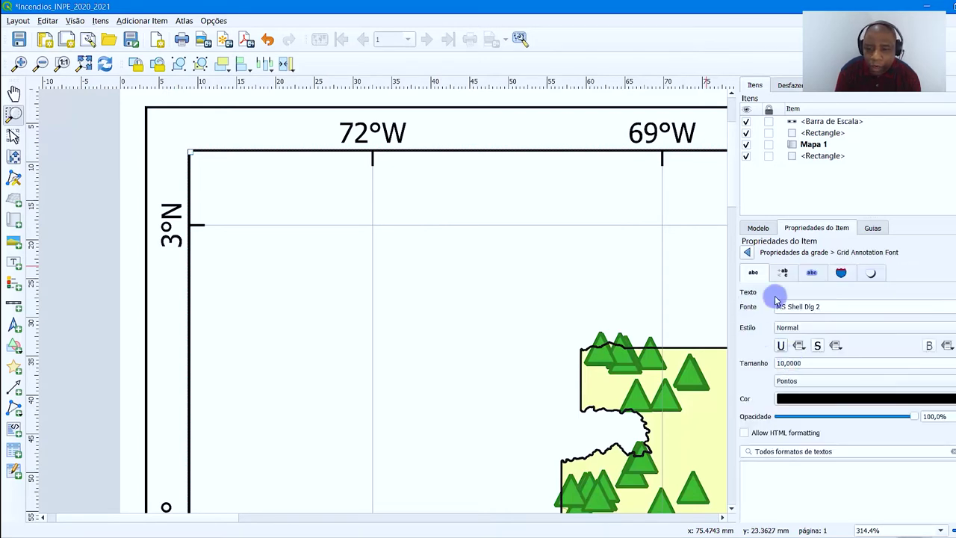
pyautogui.click(944, 306)
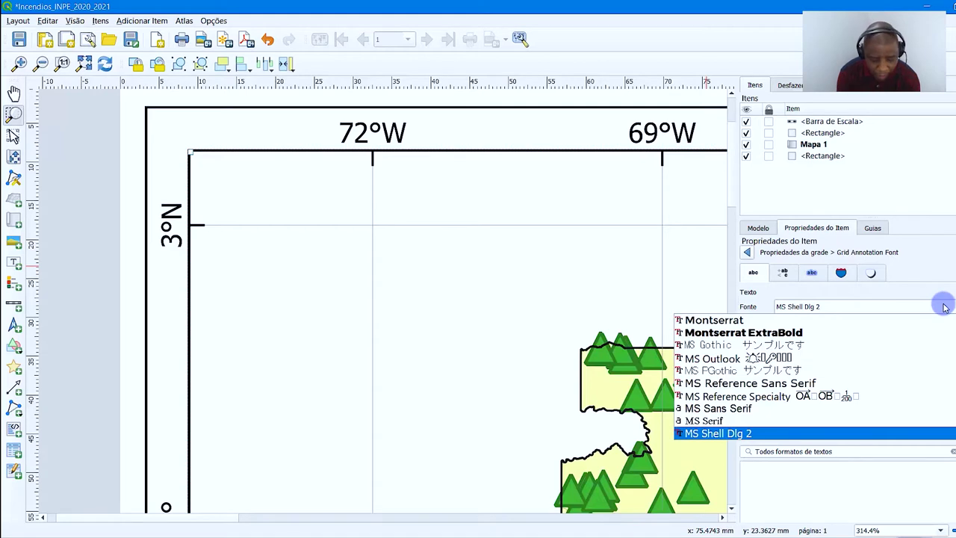
pyautogui.write('ar')
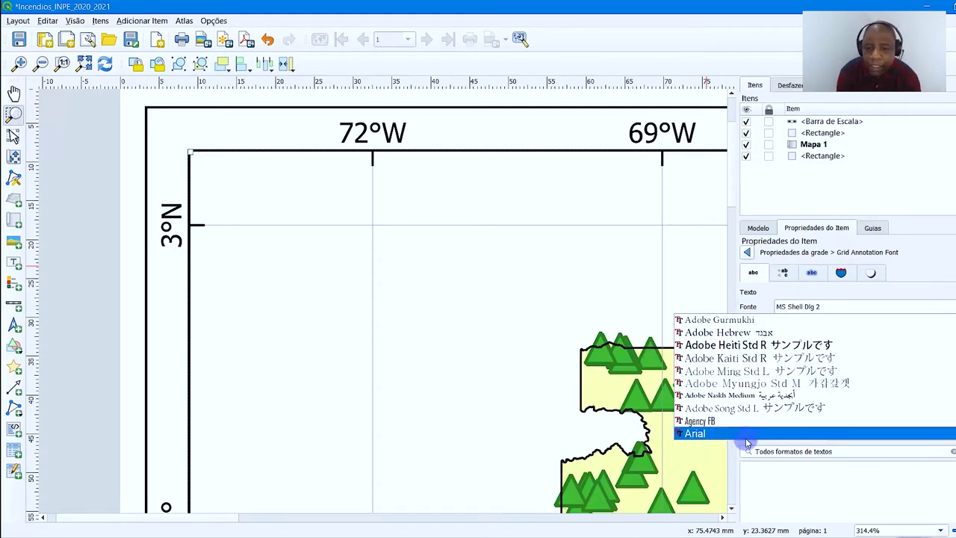
pyautogui.click(745, 434)
pyautogui.moveTo(810, 363); pyautogui.dragTo(692, 359)
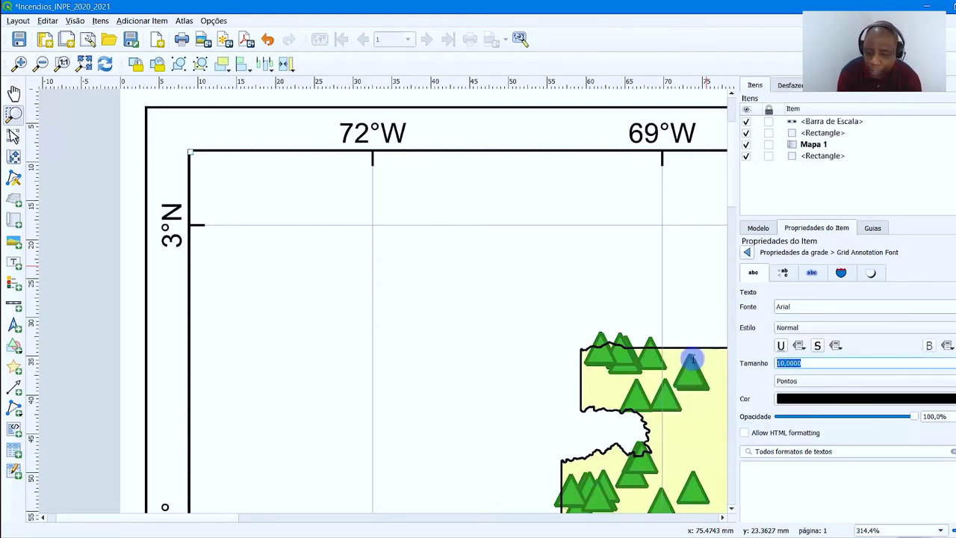
pyautogui.write('8')
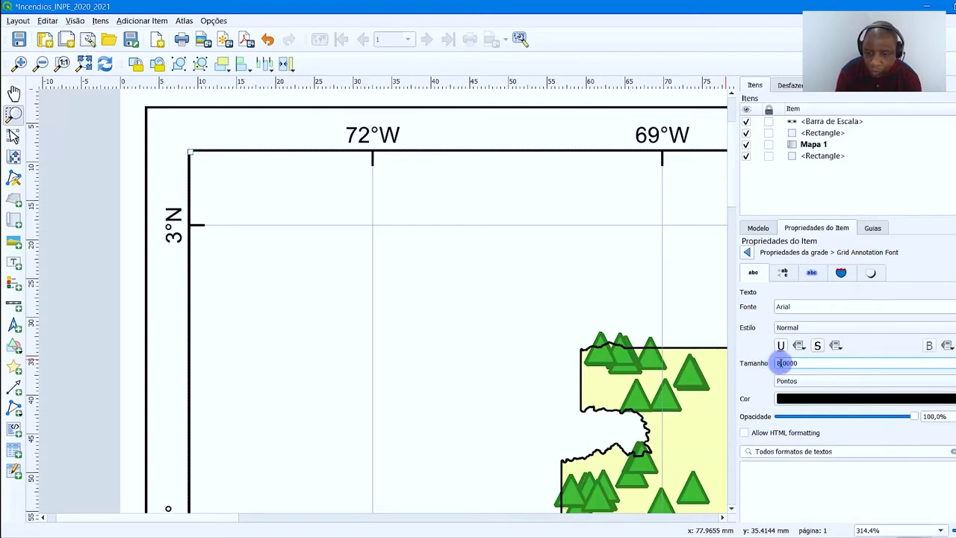
pyautogui.click(780, 327)
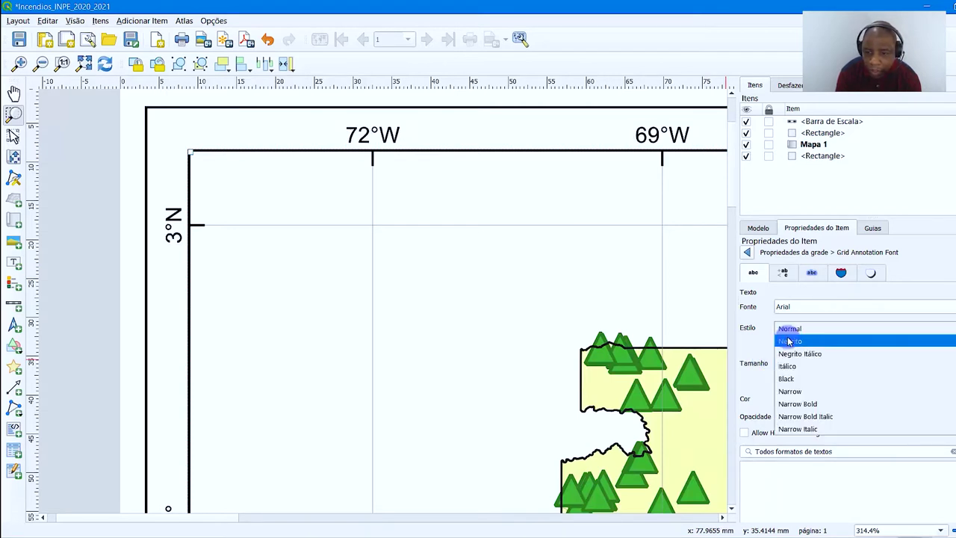
pyautogui.click(789, 340)
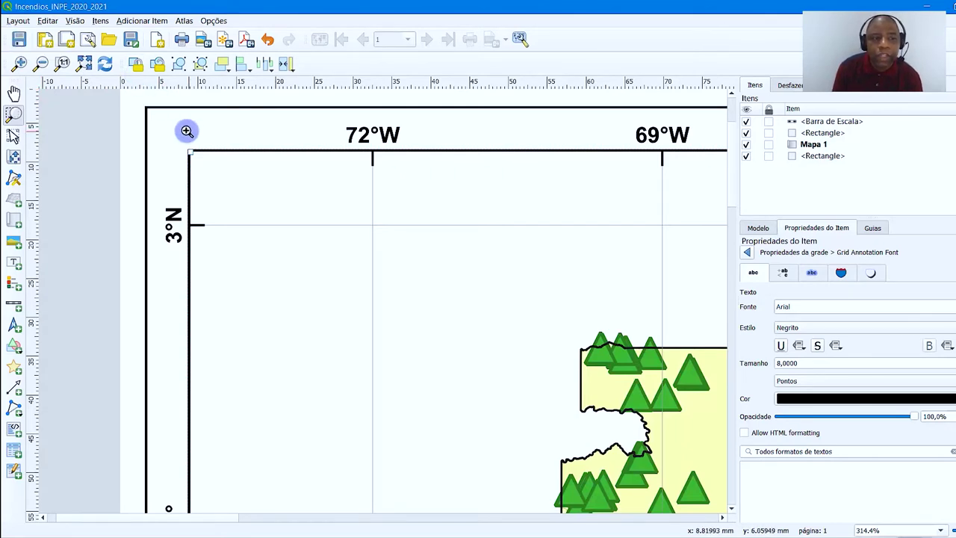
# Move the scale bar off the map into the lower part of the blank panel beside it.
pyautogui.click(112, 154)
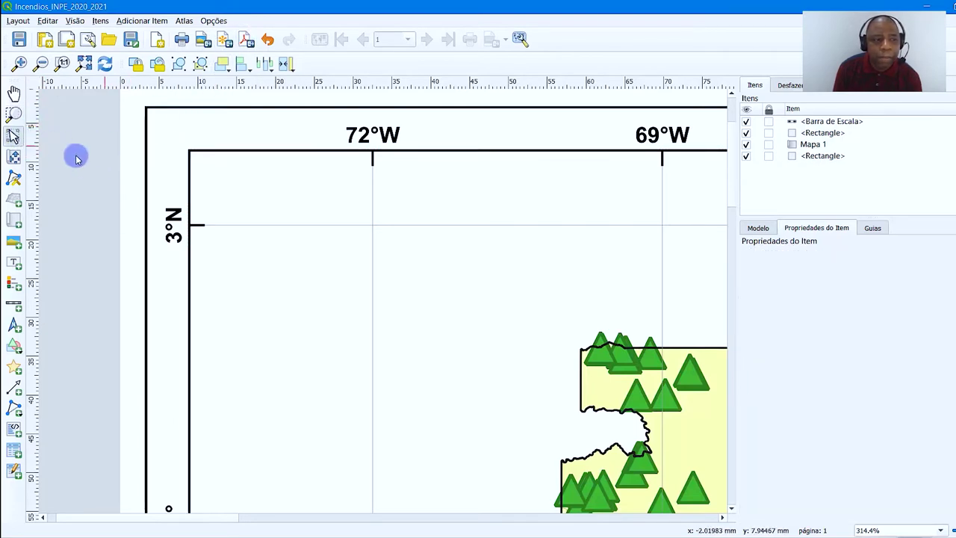
pyautogui.click(83, 65)
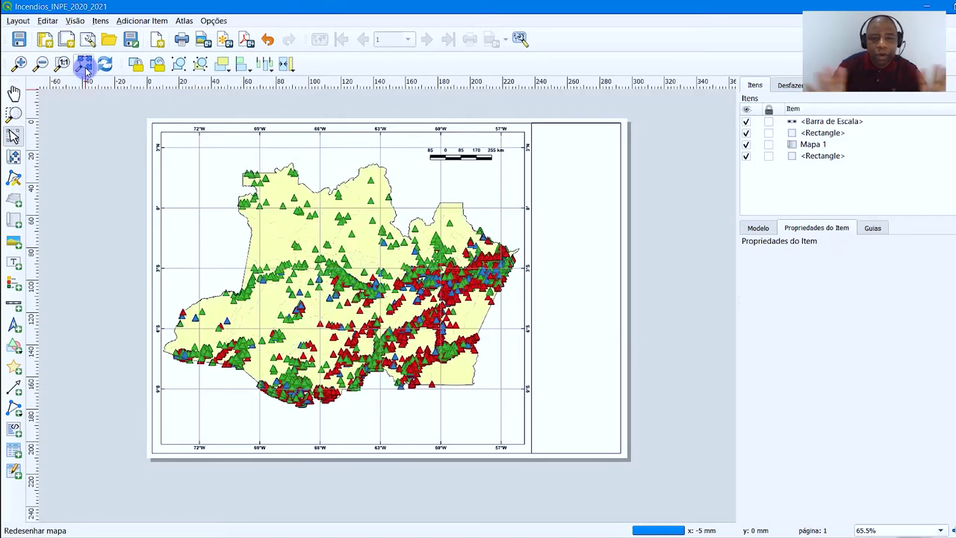
pyautogui.click(11, 113)
pyautogui.moveTo(416, 122); pyautogui.dragTo(517, 180)
pyautogui.moveTo(58, 253); pyautogui.dragTo(698, 413)
pyautogui.moveTo(698, 414); pyautogui.dragTo(705, 415)
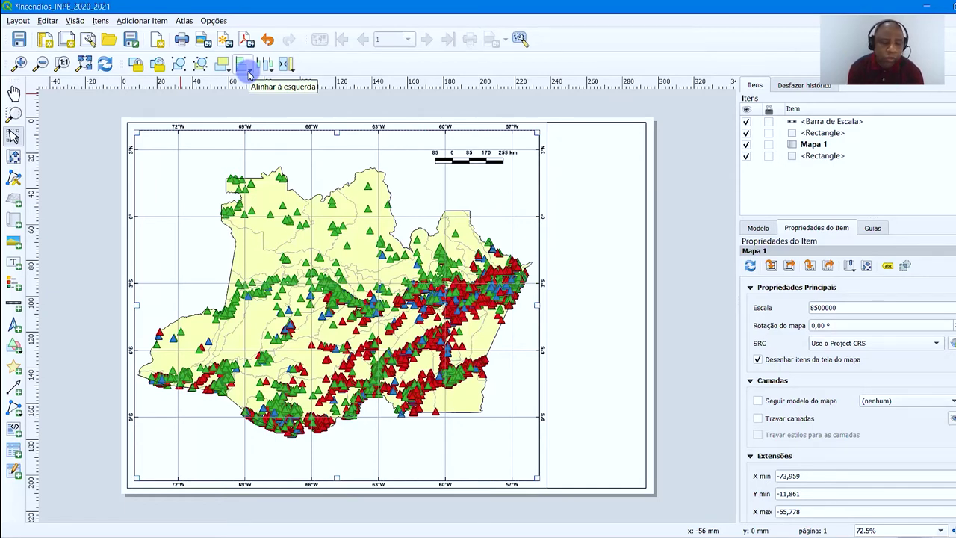
pyautogui.click(474, 162)
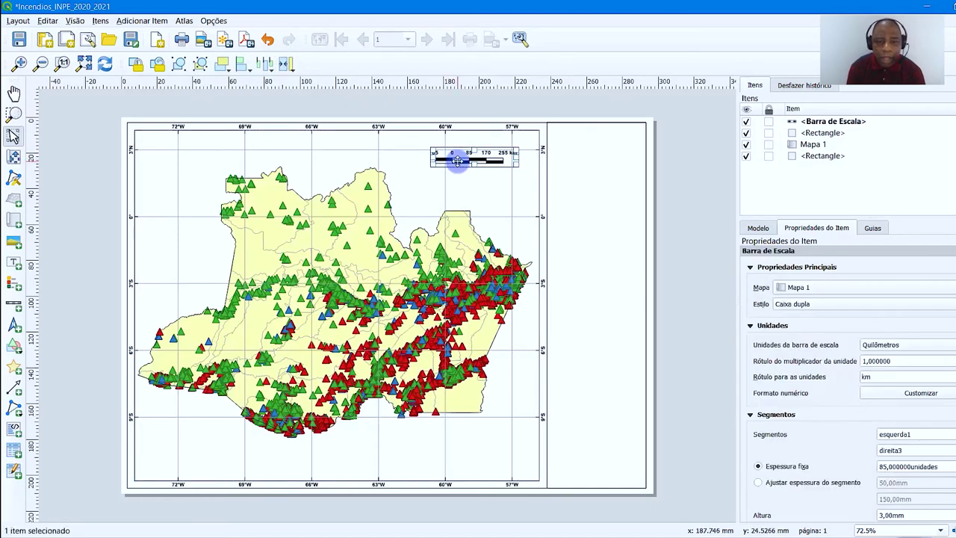
pyautogui.moveTo(457, 160); pyautogui.dragTo(577, 418)
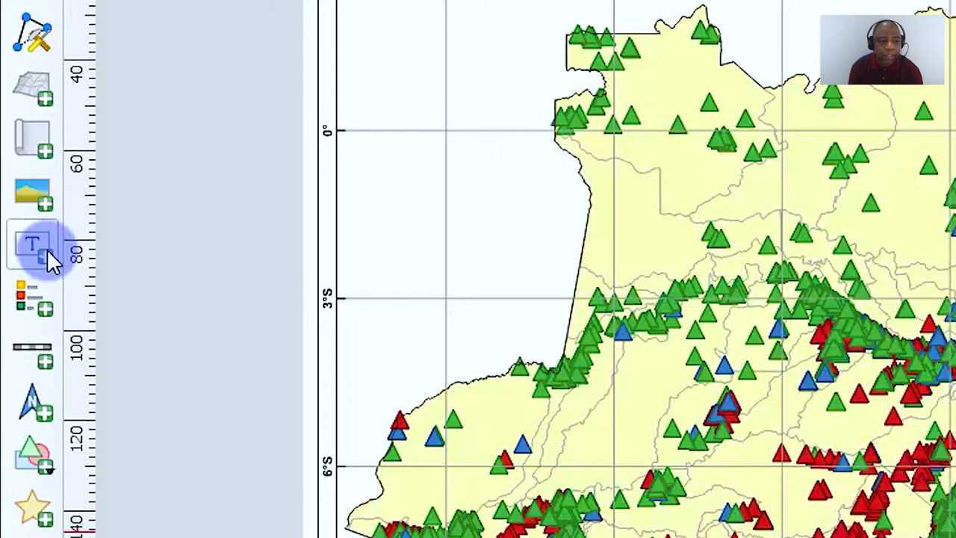
# Add a text label reading "ESCALA 1:8.500.000" just above the scale bar.
pyautogui.click(47, 258)
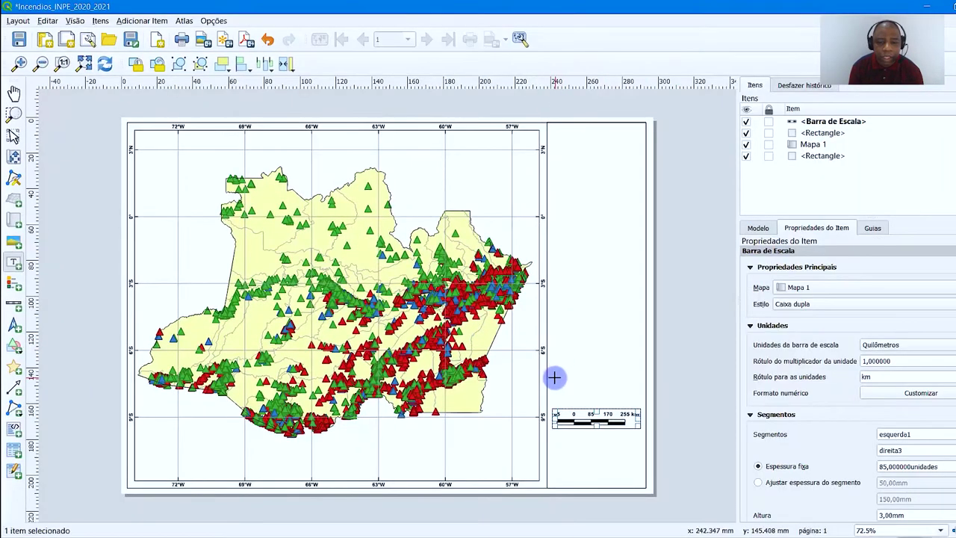
pyautogui.moveTo(554, 379); pyautogui.dragTo(634, 397)
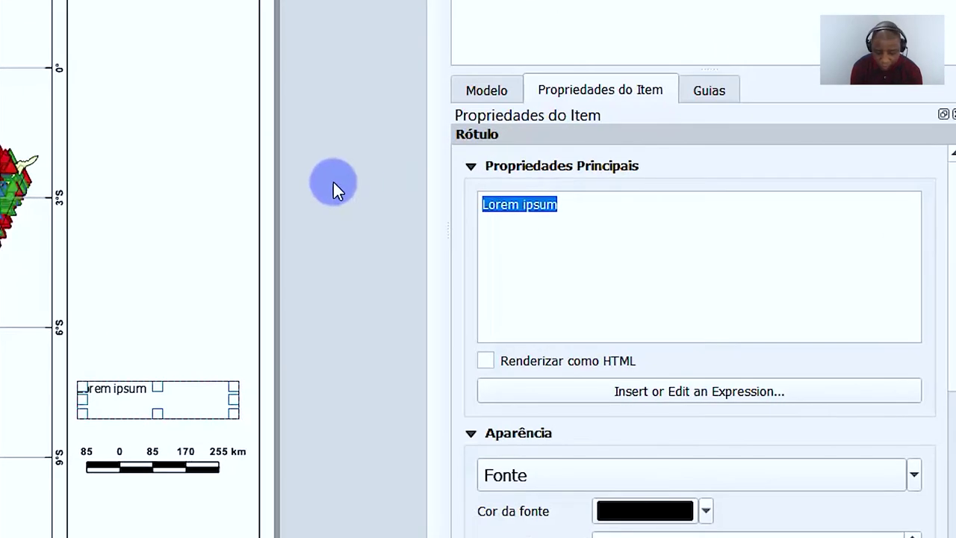
pyautogui.write('ESCA')
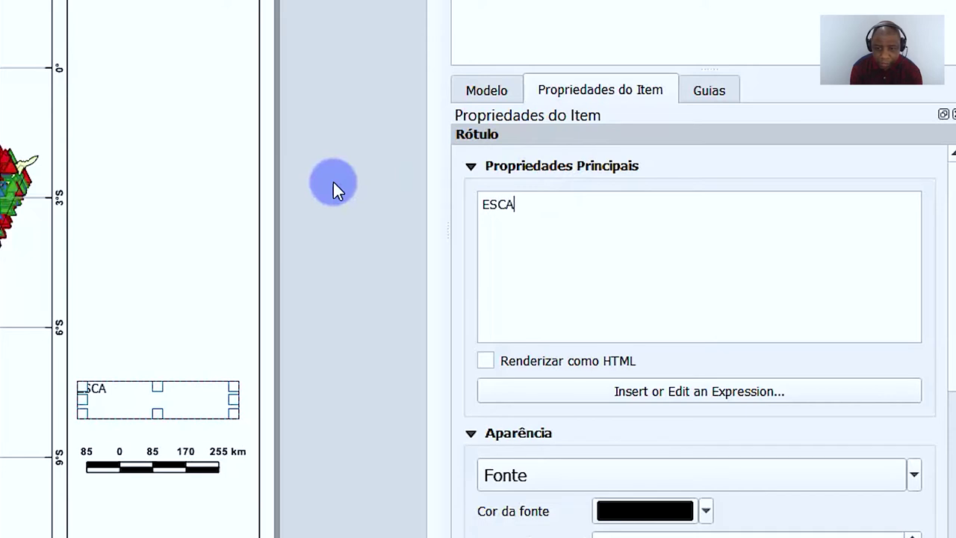
pyautogui.write('LA 1:8.')
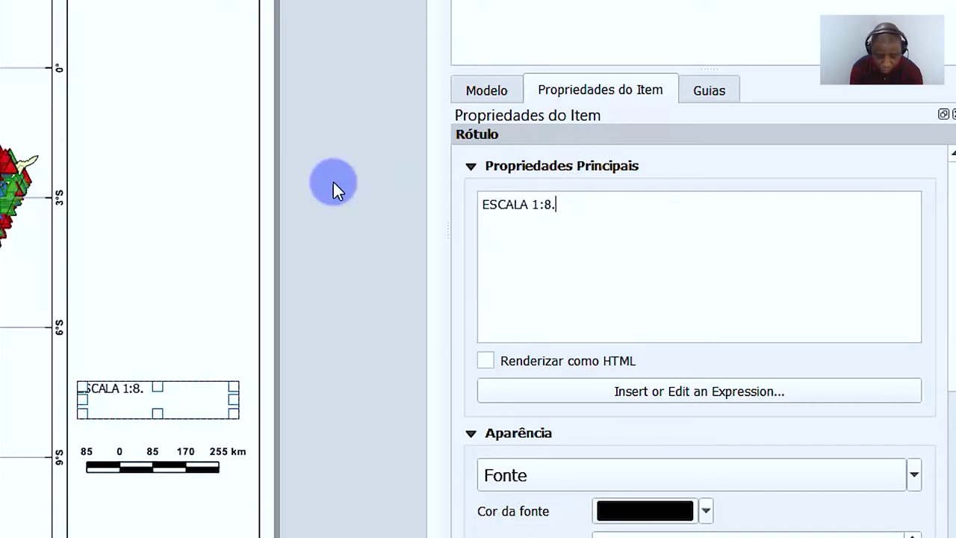
pyautogui.write('500')
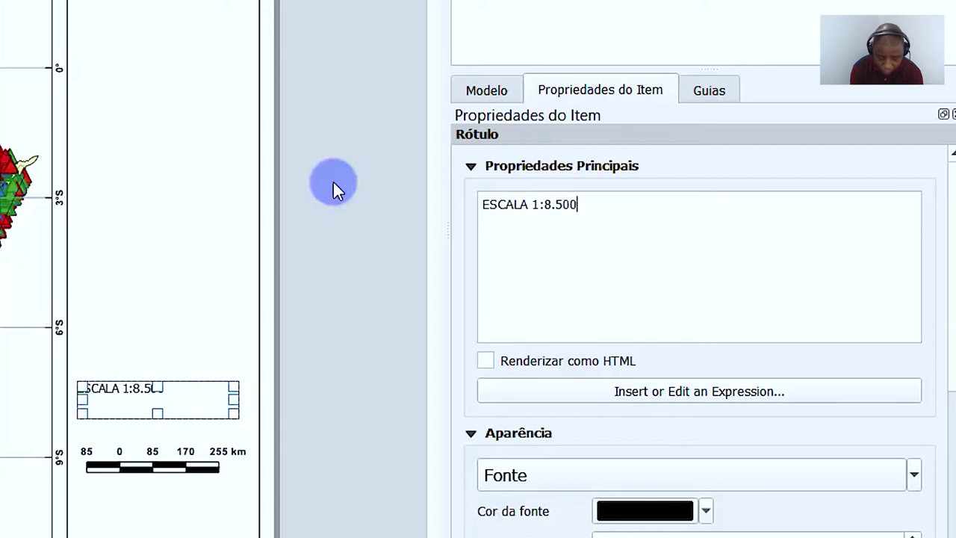
pyautogui.write('.000')
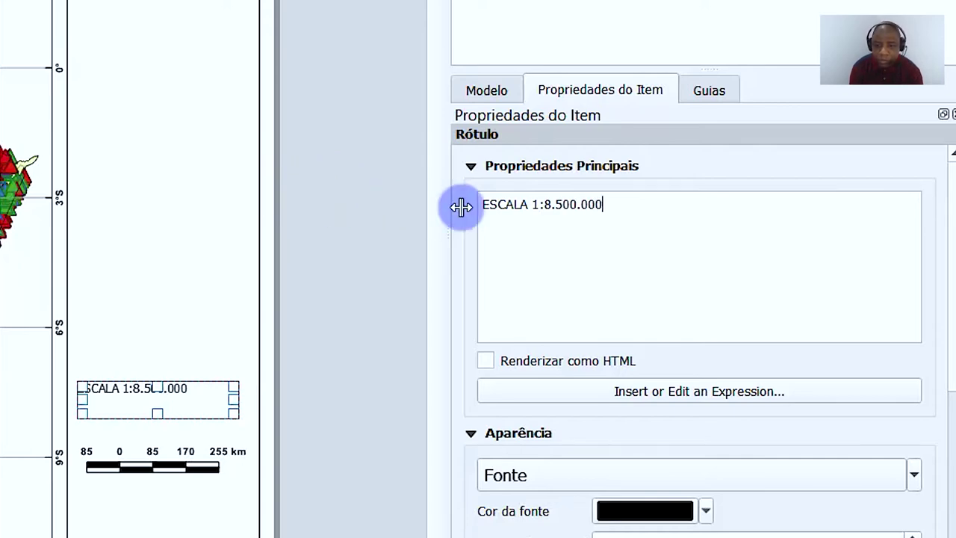
# Format the "ESCALA 1:8.500.000" label in Arial, style Negrito, size 9.
pyautogui.click(684, 462)
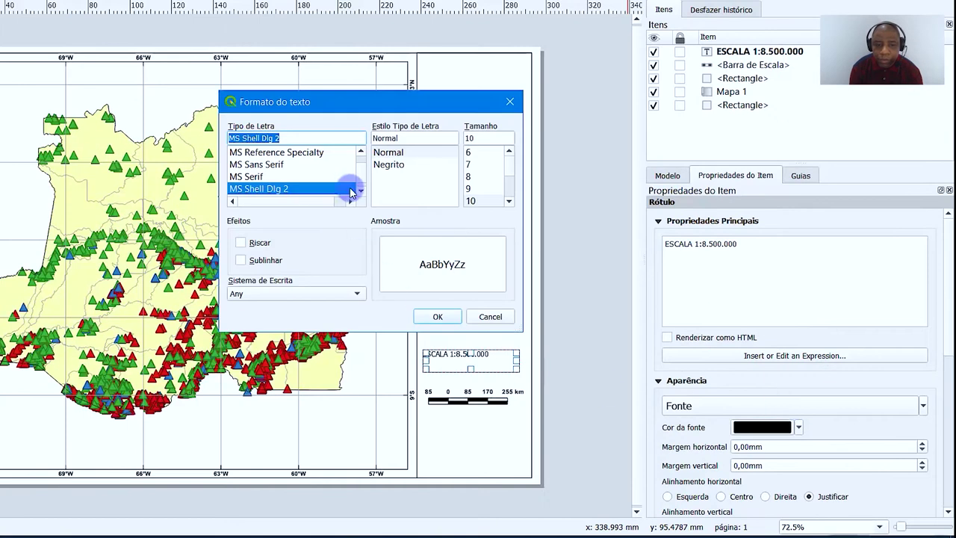
pyautogui.write('Arial')
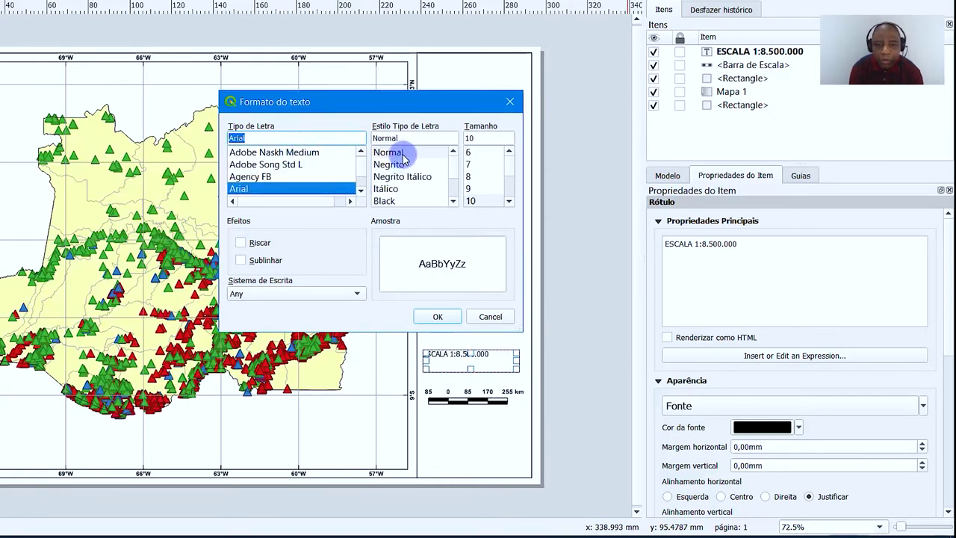
pyautogui.click(394, 165)
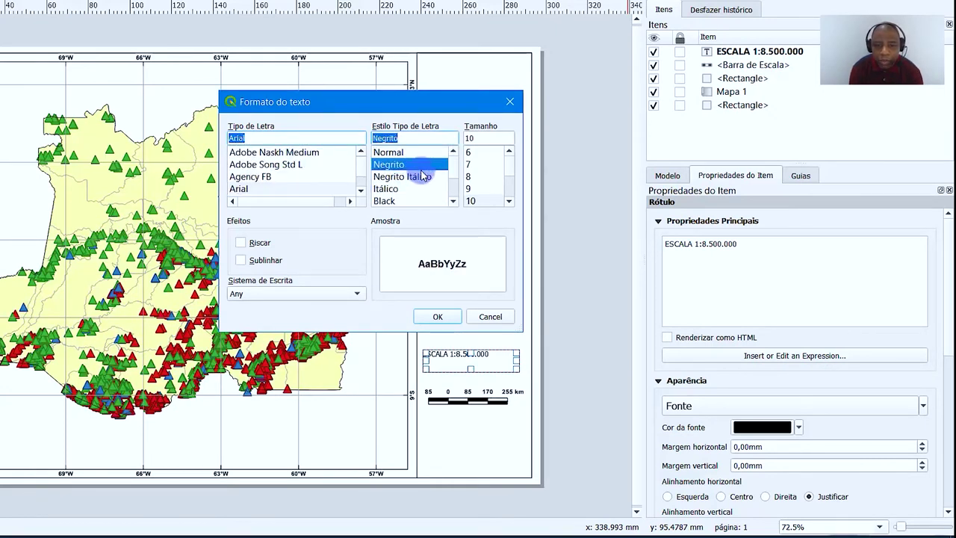
pyautogui.click(470, 188)
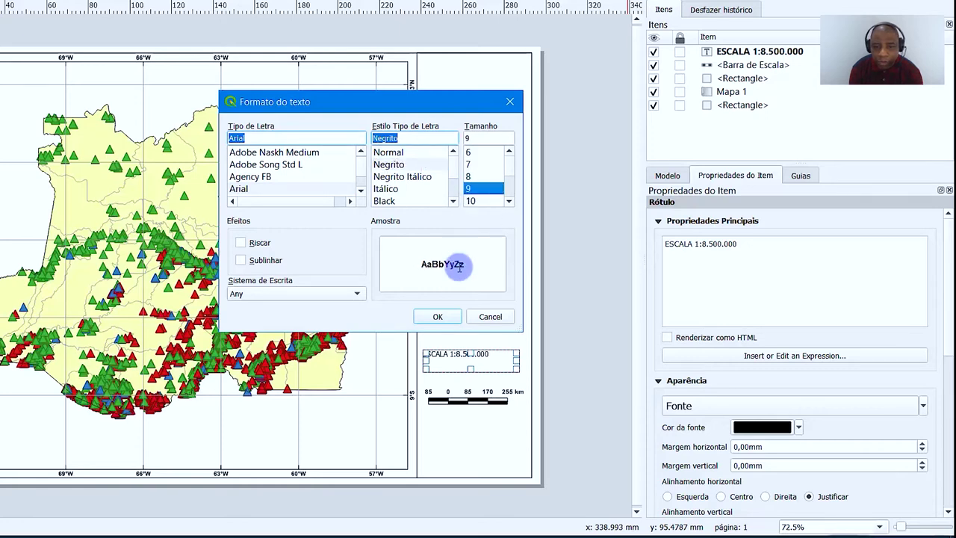
pyautogui.click(437, 326)
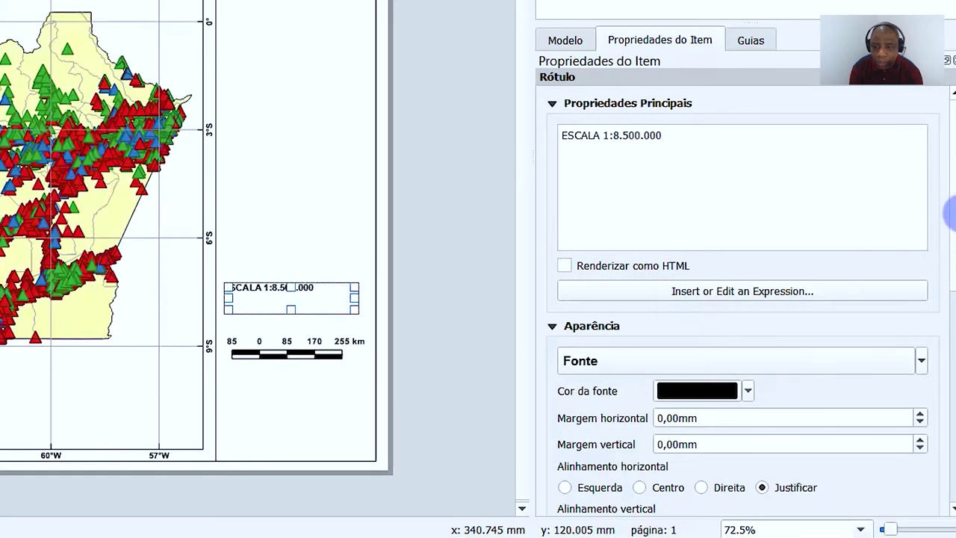
# Centre the scale label's text horizontally and resize its box so it sits directly above the scale bar.
pyautogui.moveTo(951, 213); pyautogui.dragTo(939, 286)
pyautogui.click(640, 335)
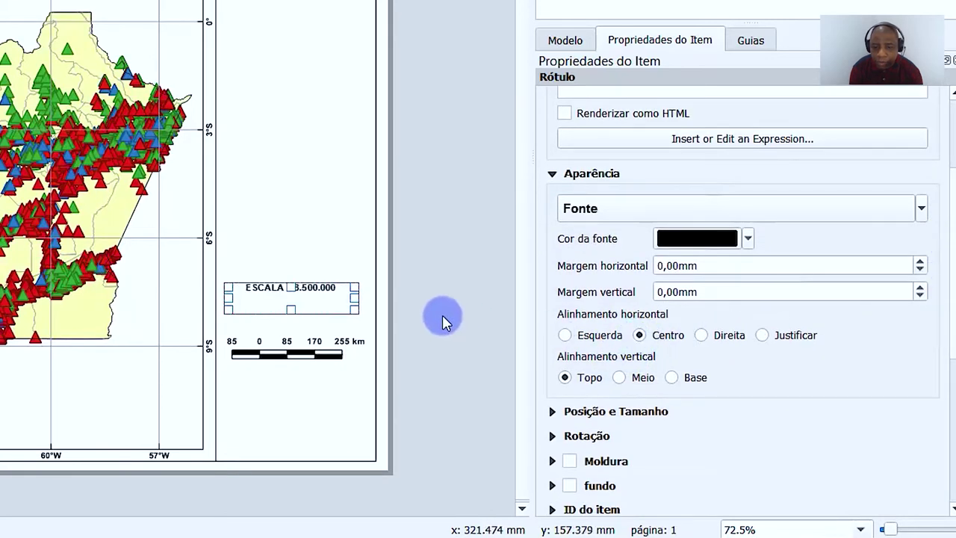
pyautogui.moveTo(290, 313)
pyautogui.mouseDown()
pyautogui.moveTo(292, 290)
pyautogui.moveTo(291, 312)
pyautogui.mouseUp()
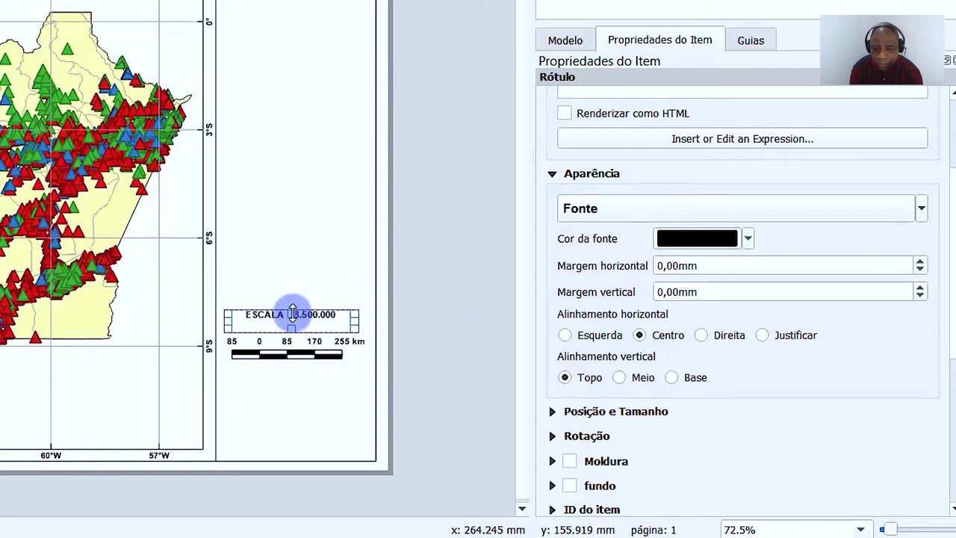
pyautogui.click(309, 348)
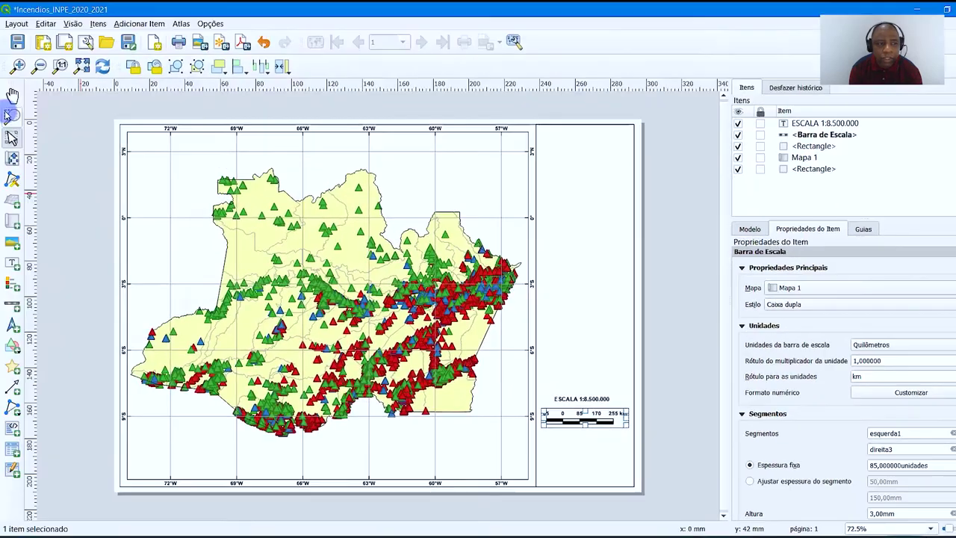
# Copy the "ESCALA 1:8.500.000" label and paste the copy in place over the original.
pyautogui.press('z')
pyautogui.moveTo(503, 381); pyautogui.dragTo(706, 518)
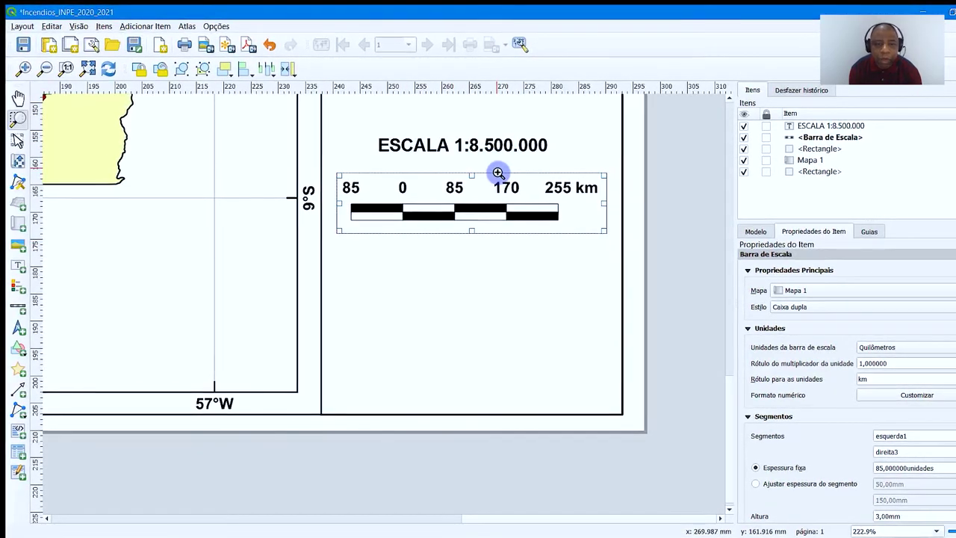
pyautogui.click(18, 140)
pyautogui.click(432, 153)
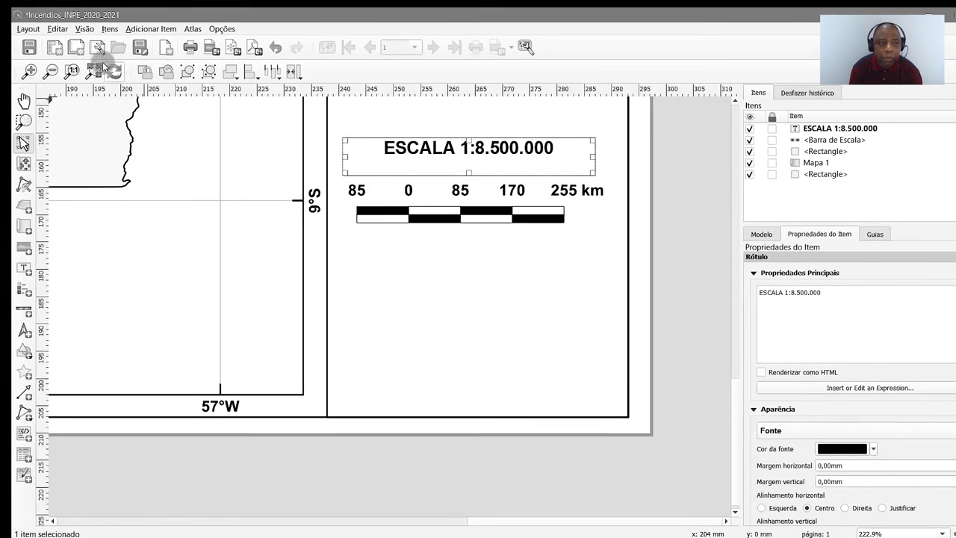
pyautogui.click(58, 29)
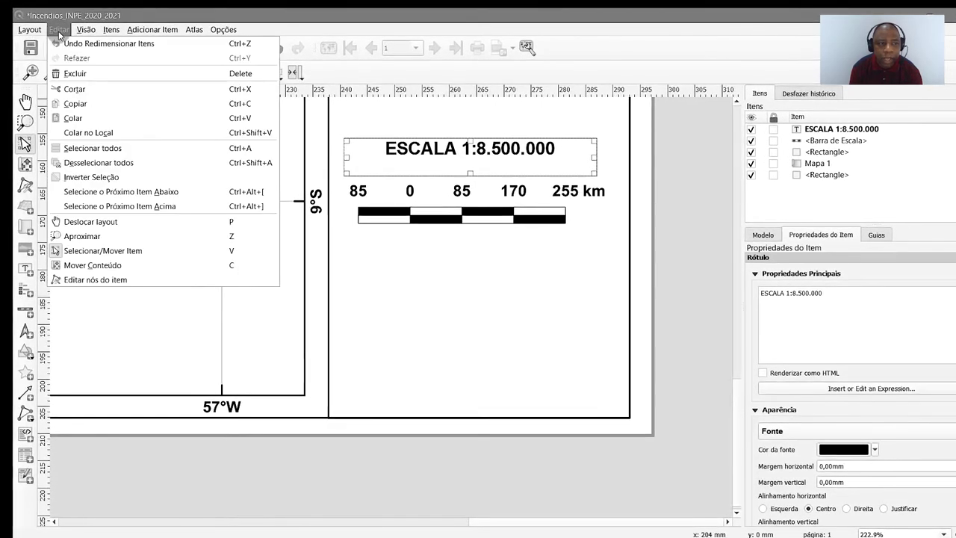
pyautogui.click(74, 104)
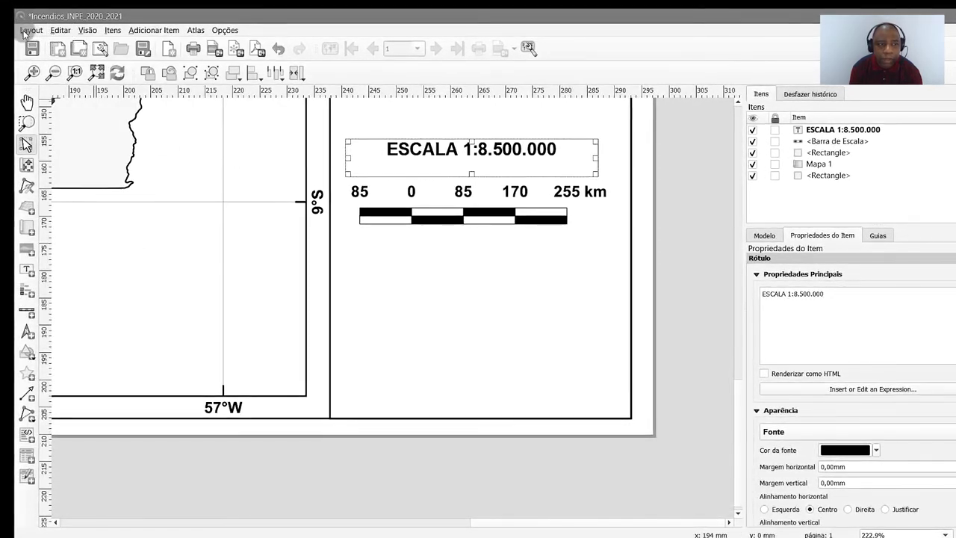
pyautogui.click(60, 30)
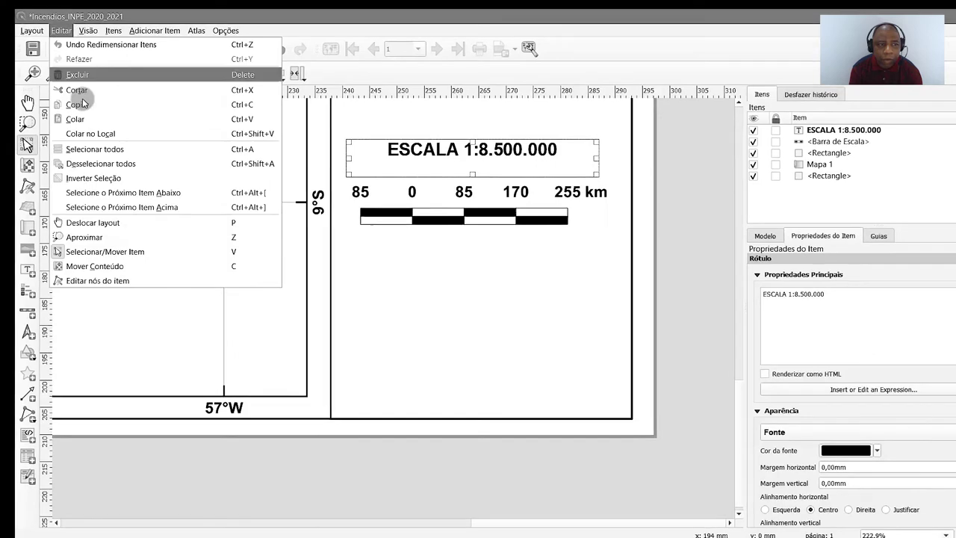
pyautogui.click(261, 135)
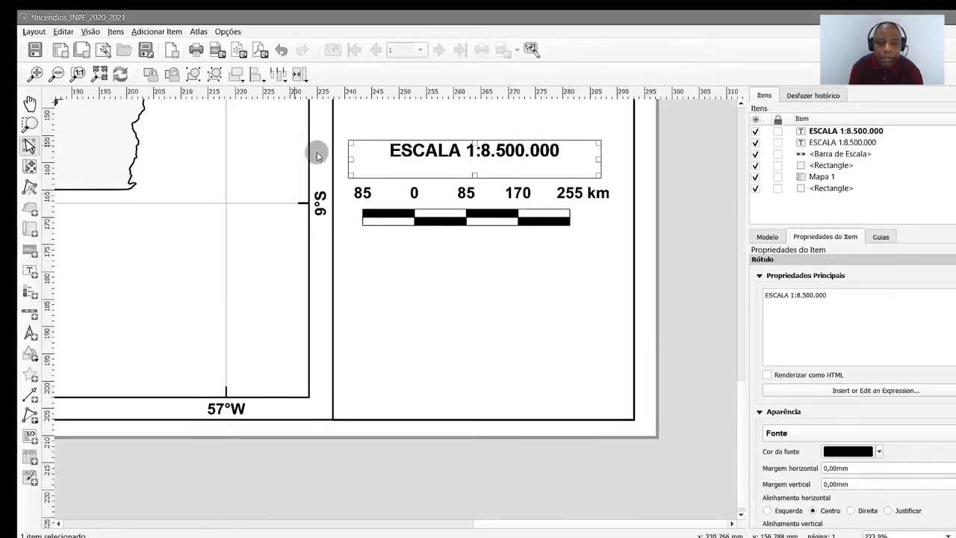
# Move the copied scale label straight down until it sits just below the scale bar.
pyautogui.press('Down')
pyautogui.press('Down')
pyautogui.press('Down')
pyautogui.press('Down')
pyautogui.press('Down')
pyautogui.press('Down')
pyautogui.press('Down')
pyautogui.press('Down')
pyautogui.press('Down')
pyautogui.press('Down')
pyautogui.press('Down')
pyautogui.press('Down')
pyautogui.press('Down')
pyautogui.press('Down')
pyautogui.press('Down')
pyautogui.press('Down')
pyautogui.press('Down')
pyautogui.press('Down')
pyautogui.press('Down')
pyautogui.press('Down')
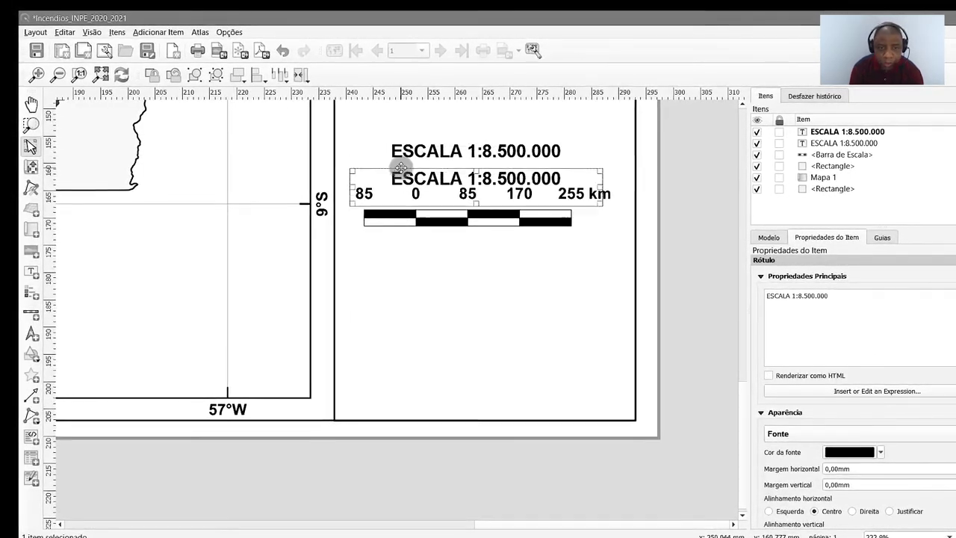
pyautogui.press('Up')
pyautogui.press('Up')
pyautogui.press('Up')
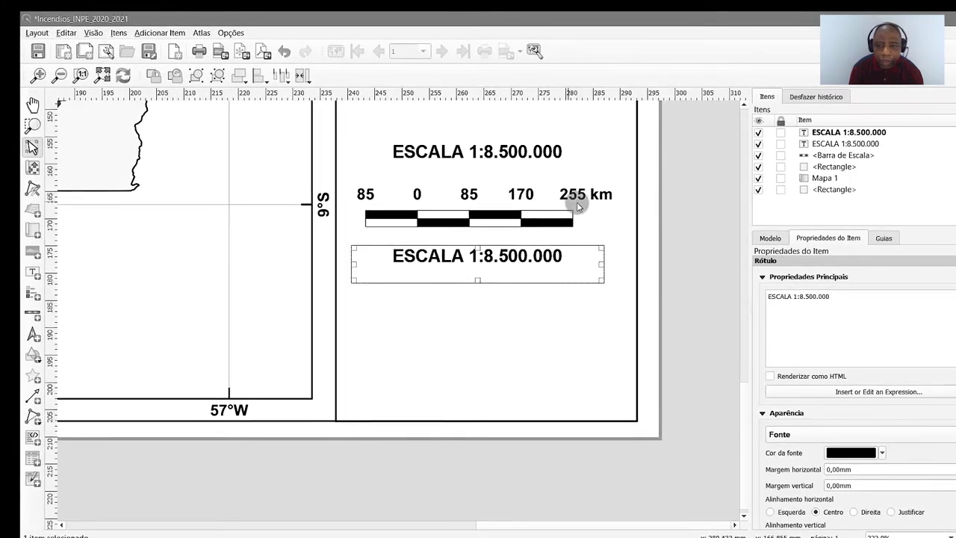
# Replace the text of the label below the scale bar with "Um cm no mapa equivale a 85 km no terreno.".
pyautogui.tripleClick(839, 304)
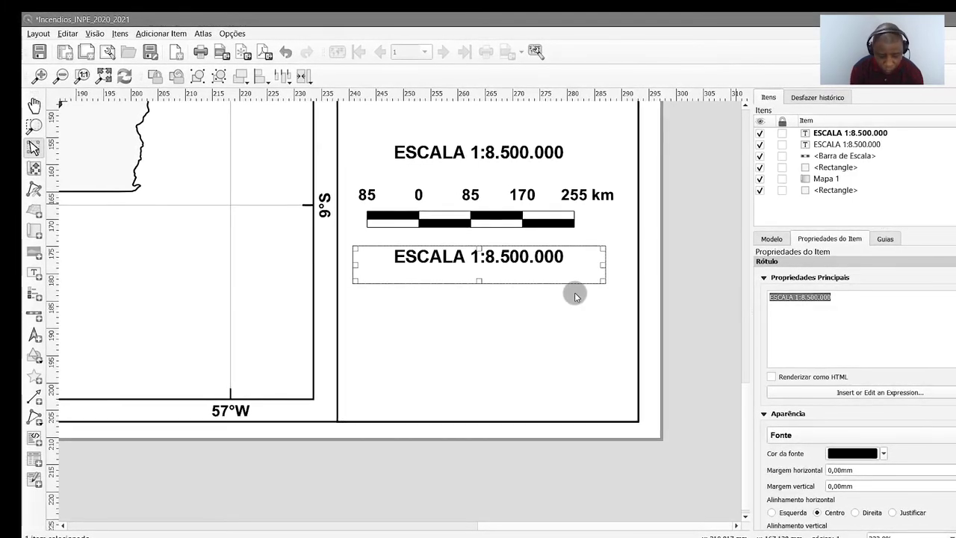
pyautogui.write('UM')
pyautogui.press('BackSpace')
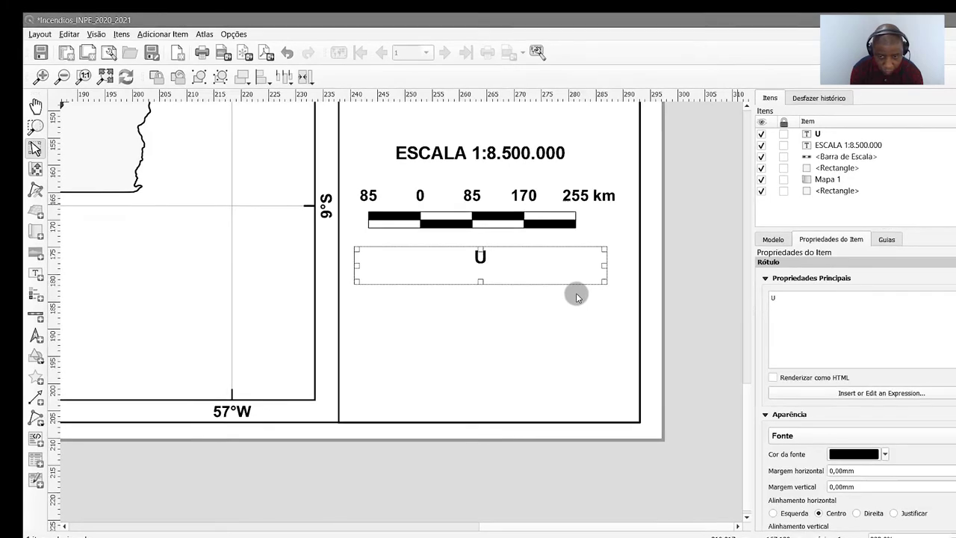
pyautogui.press('BackSpace')
pyautogui.write('Um cm')
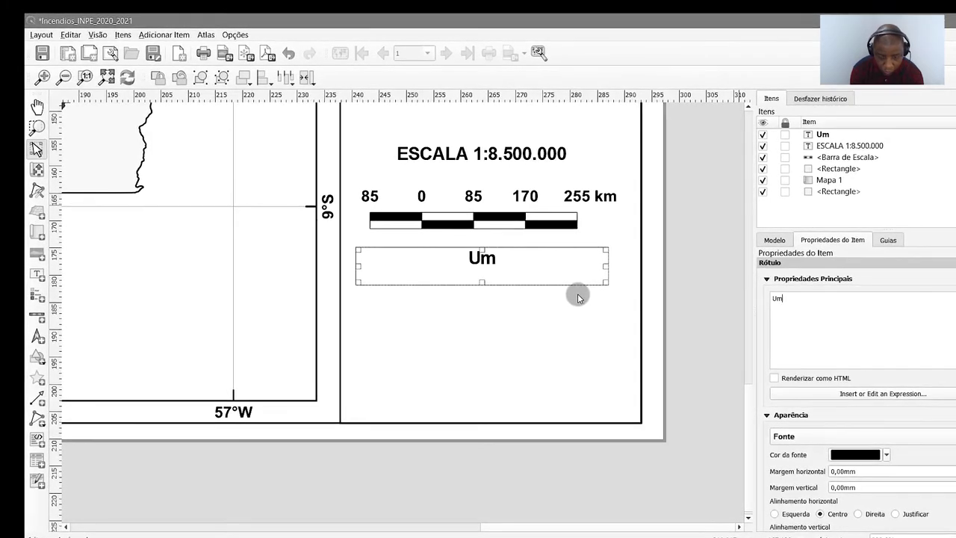
pyautogui.write(' no mapa equ')
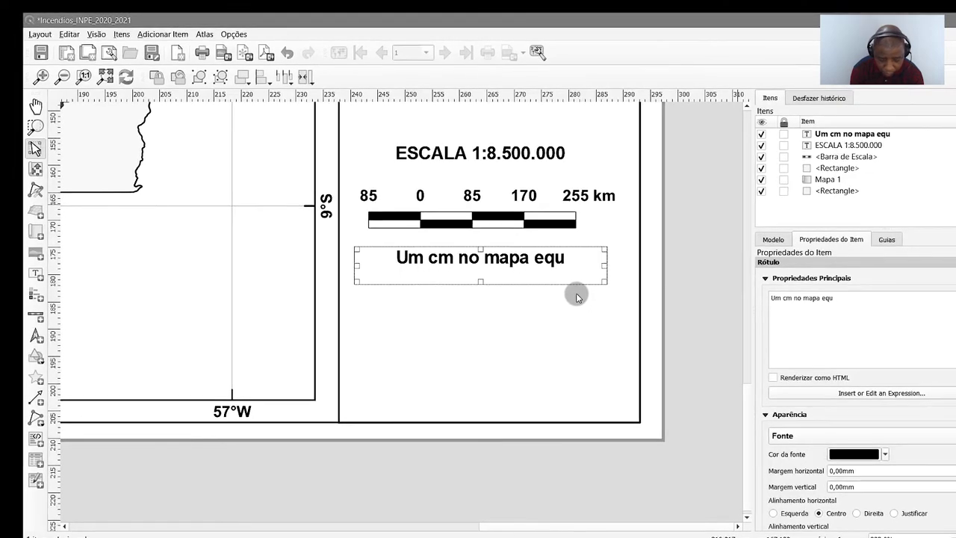
pyautogui.write('ivalç')
pyautogui.press('BackSpace')
pyautogui.write('e a ')
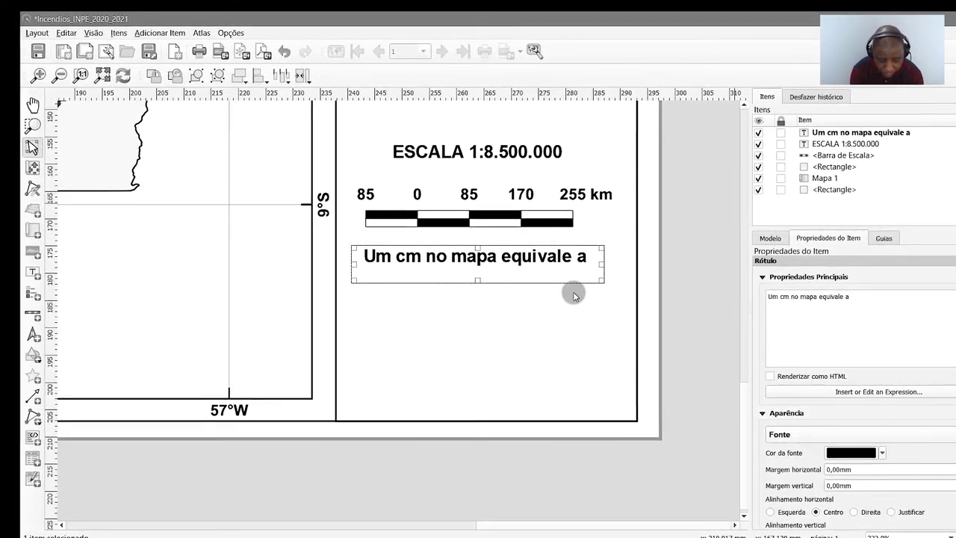
pyautogui.write('85 km')
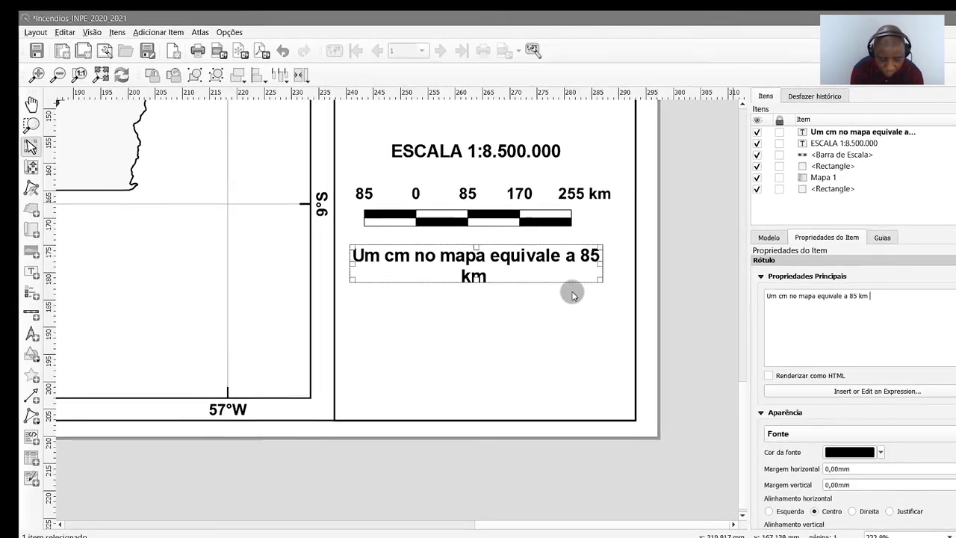
pyautogui.write(' no terreno.')
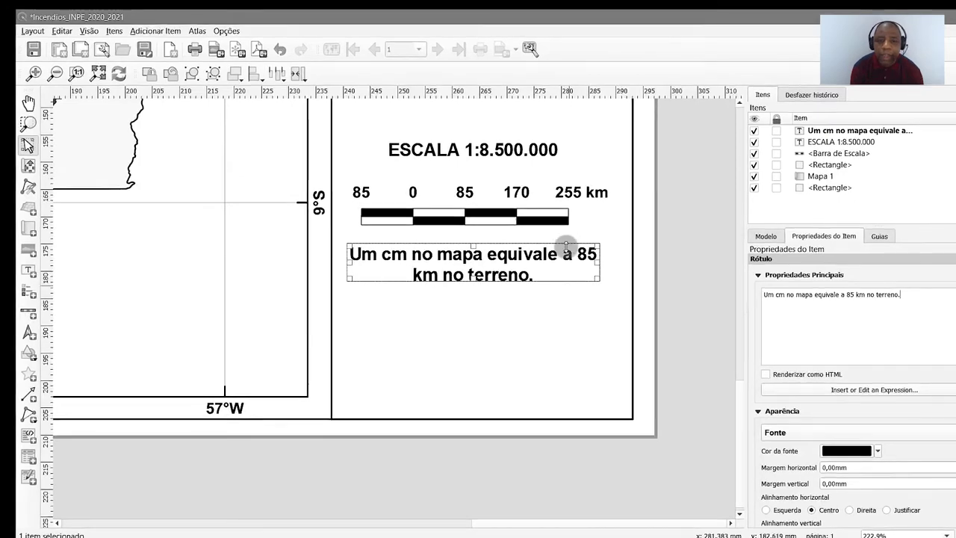
# Format the scale equivalence label below the bar in Arial, style Normal, size 6.
pyautogui.click(832, 425)
pyautogui.click(554, 215)
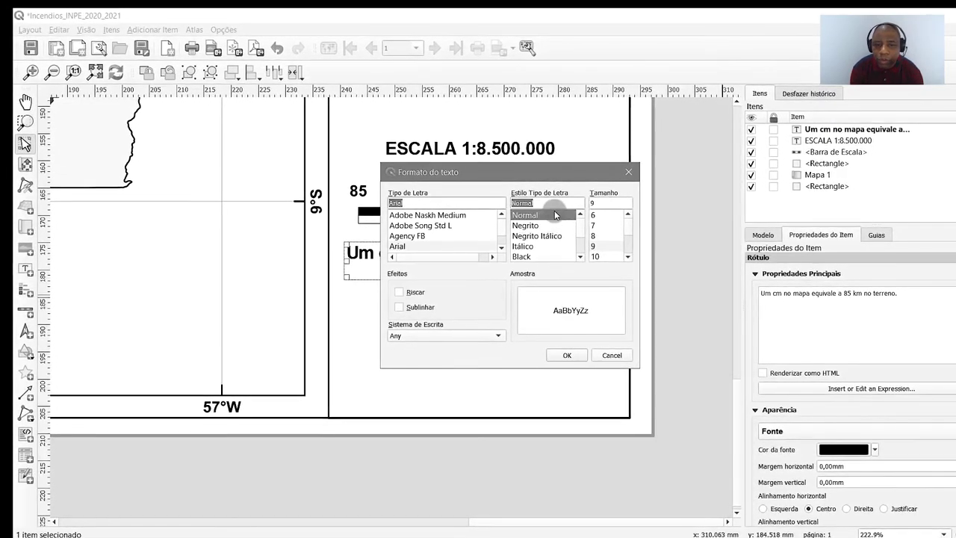
pyautogui.click(596, 215)
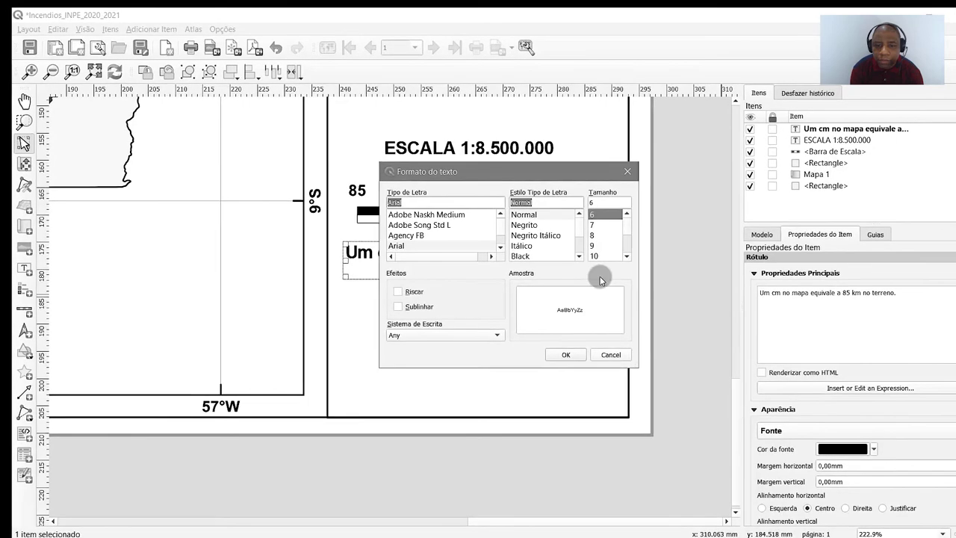
pyautogui.click(565, 354)
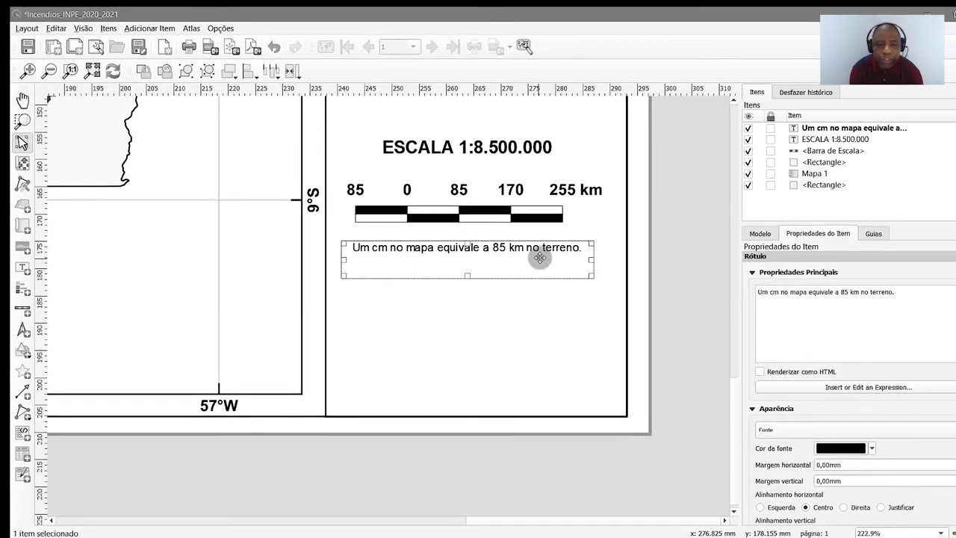
pyautogui.click(598, 242)
pyautogui.scroll(-6, 598, 243)
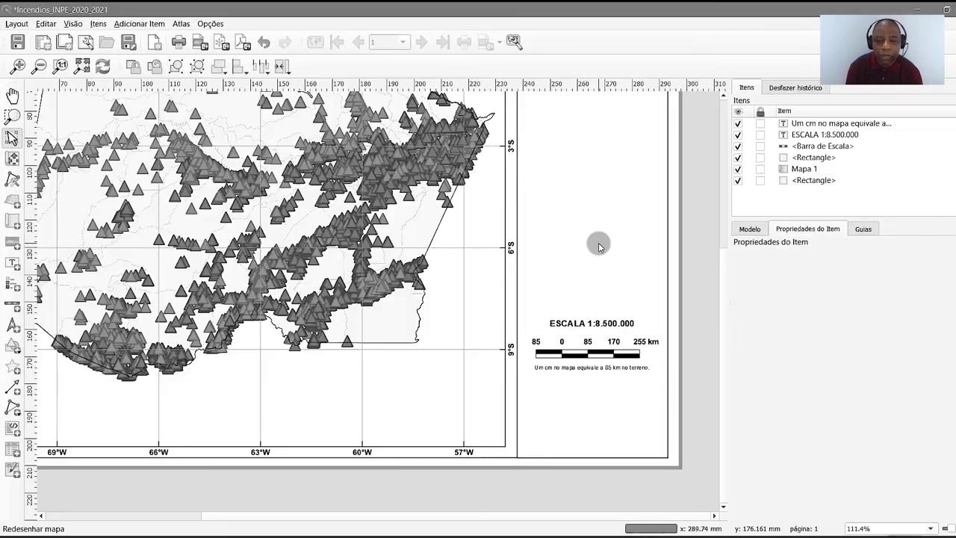
pyautogui.scroll(3, 596, 274)
pyautogui.scroll(-3, 588, 274)
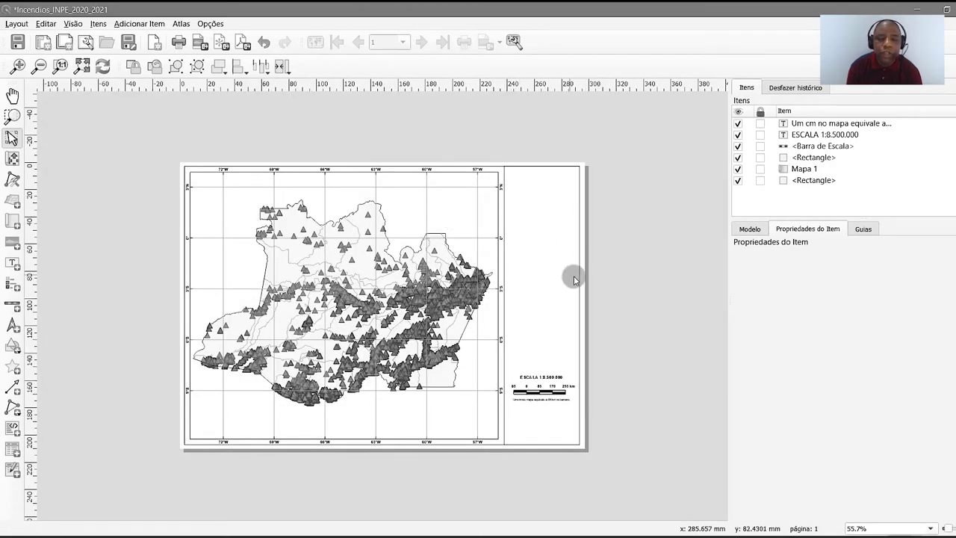
pyautogui.scroll(4, 580, 422)
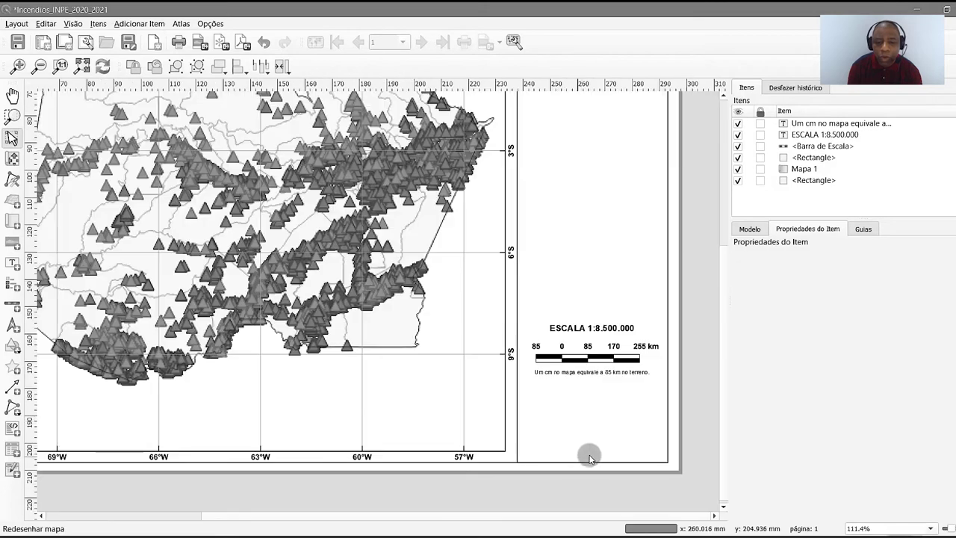
pyautogui.scroll(-2, 621, 427)
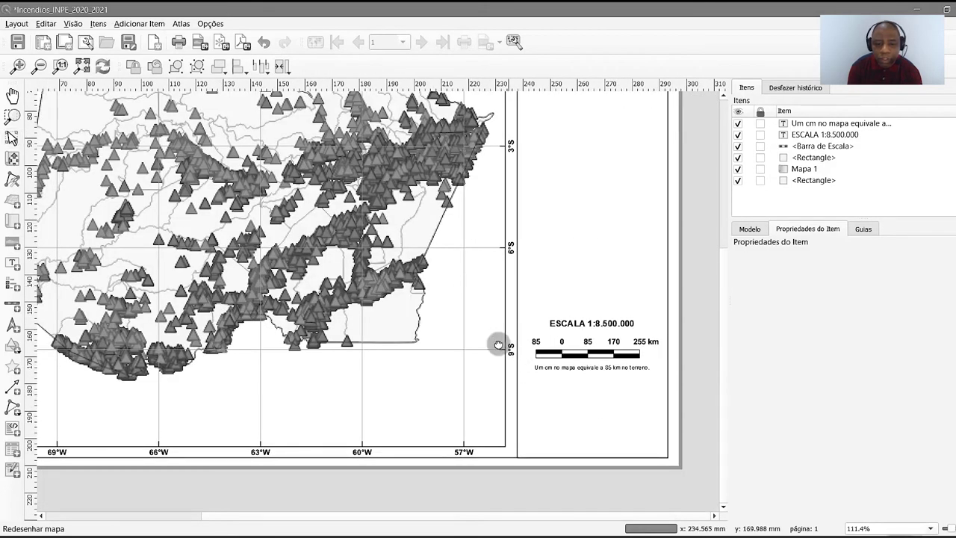
# Duplicate the scale equivalence label and move the copy straight down into the empty space below it.
pyautogui.click(583, 367)
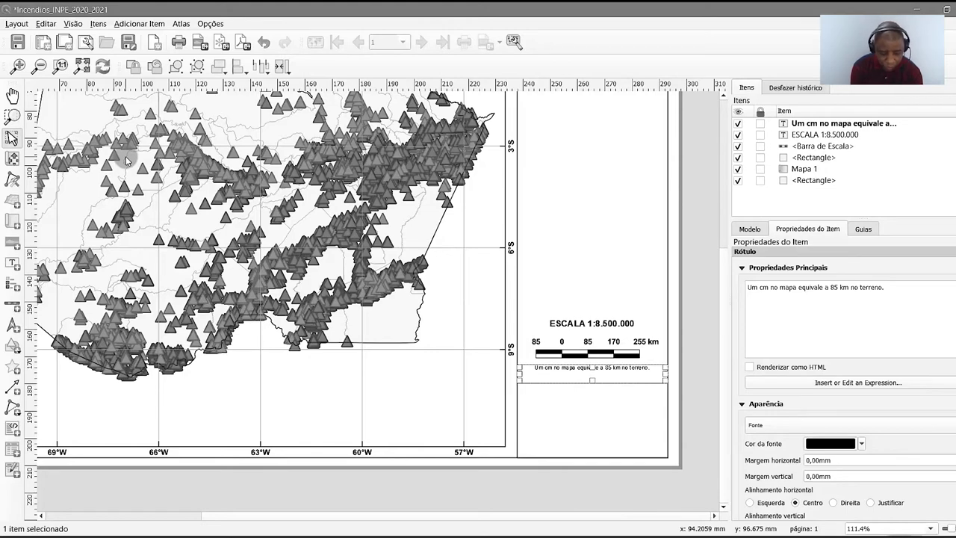
pyautogui.hotkey('ctrl', 'd')
pyautogui.press('Down')
pyautogui.press('Down')
pyautogui.press('Down')
pyautogui.press('Down')
pyautogui.press('Down')
pyautogui.press('Down')
pyautogui.press('Down')
pyautogui.press('Down')
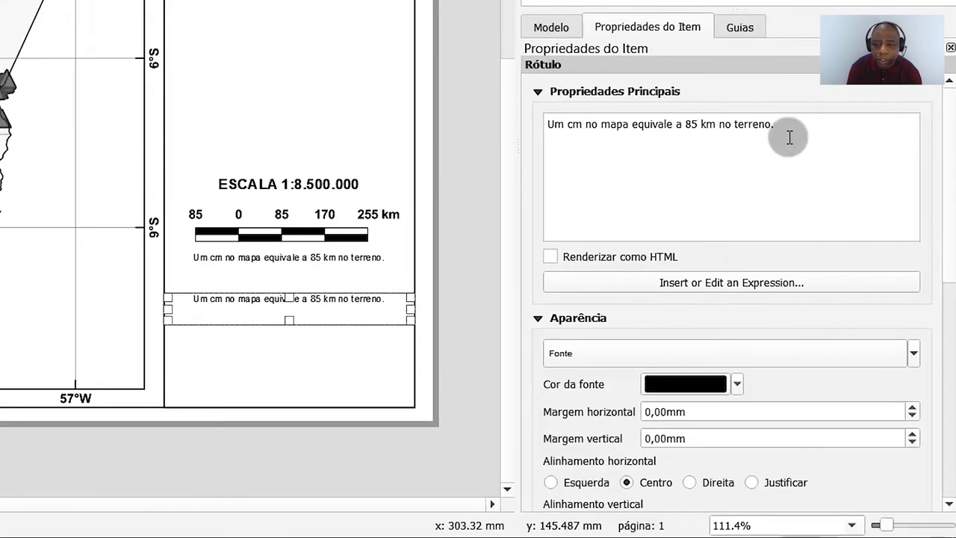
# Replace the copied label's text with three lines: Autor with the author's name, "Fontes: IBGE/INPE" and "Data: 30/03/2021".
pyautogui.moveTo(888, 288); pyautogui.dragTo(730, 287)
pyautogui.write('Autor:')
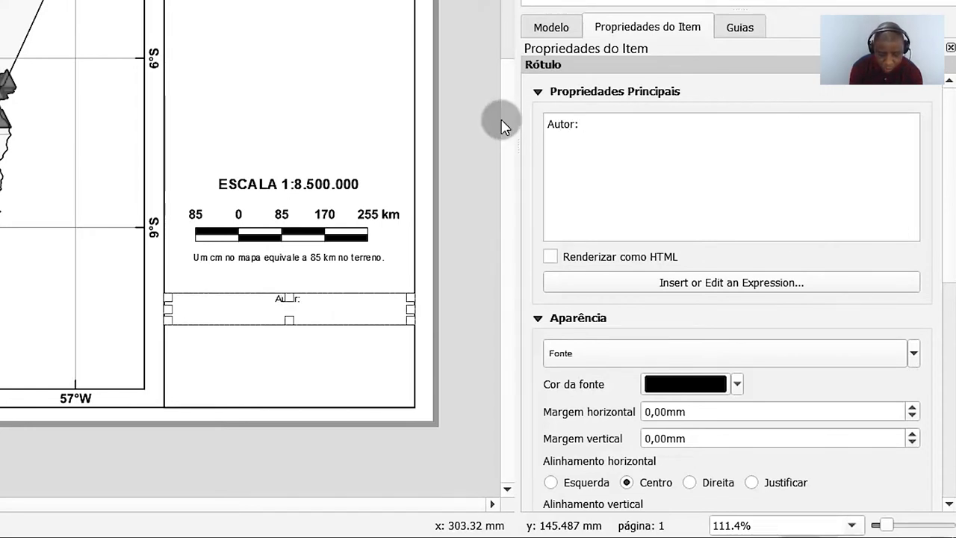
pyautogui.write(' Jorge Santos')
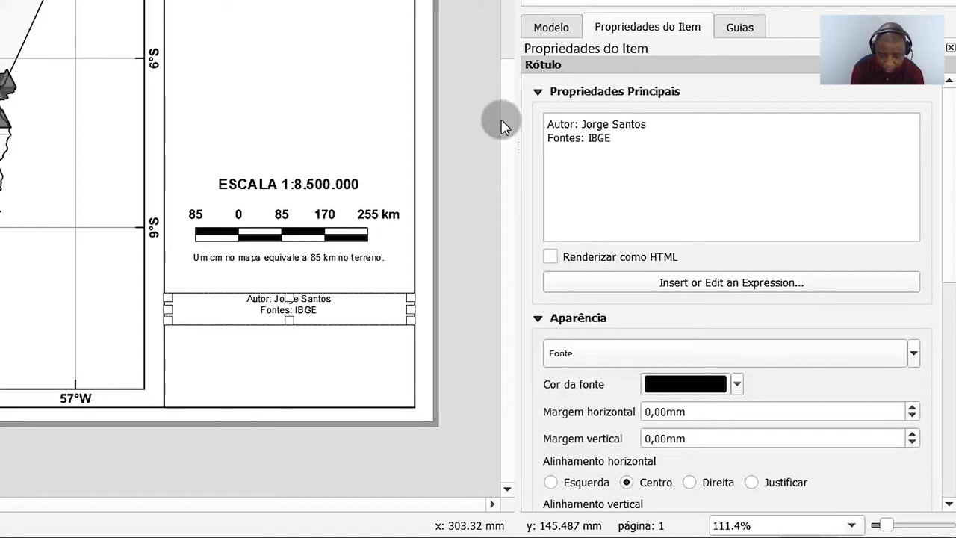
pyautogui.write('INPE')
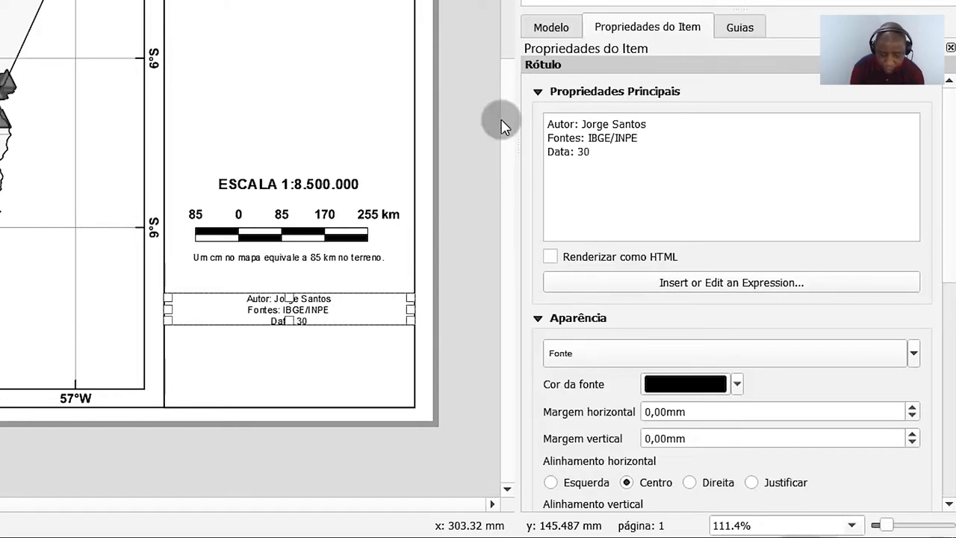
pyautogui.write('/03/')
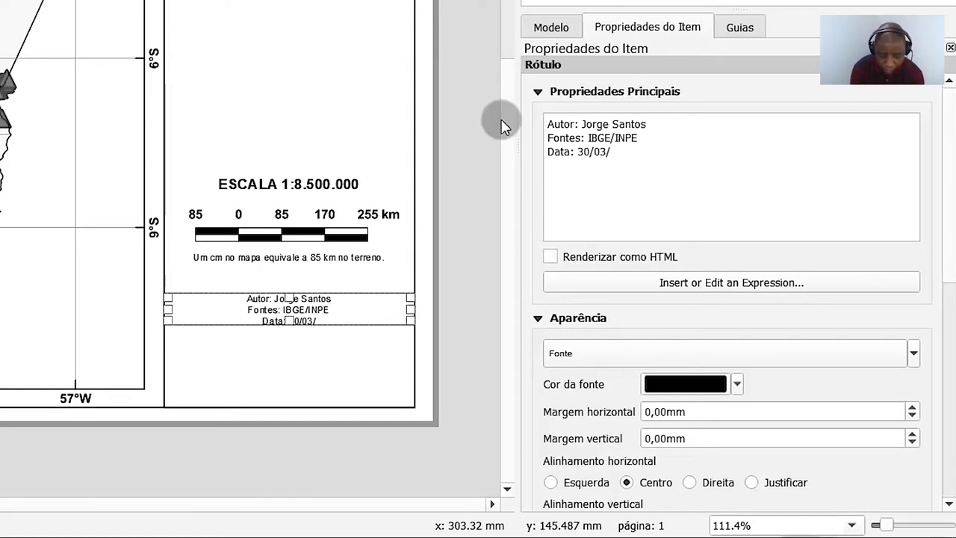
pyautogui.write('2021')
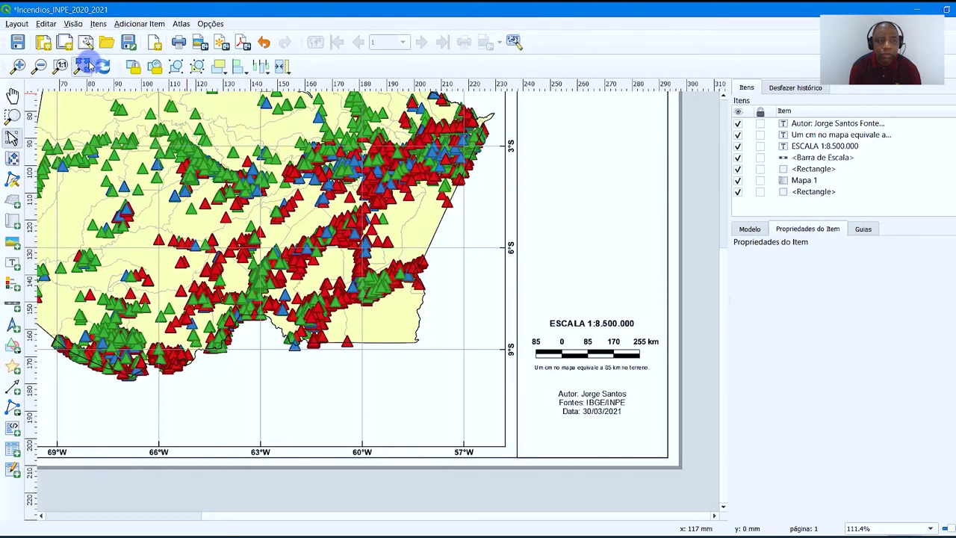
# Duplicate the "ESCALA 1:8.500.000" label and move the copy to the upper-left corner inside the map frame.
pyautogui.click(83, 66)
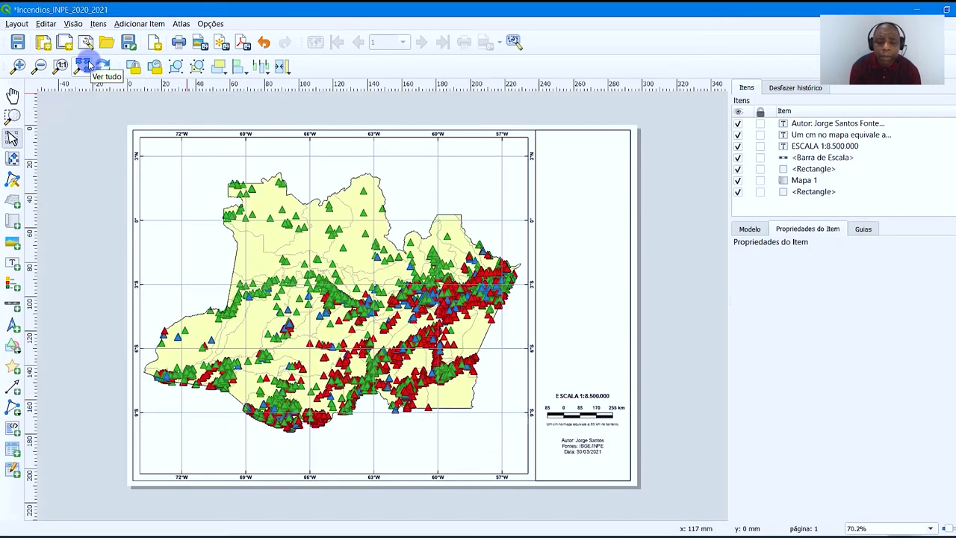
pyautogui.click(576, 403)
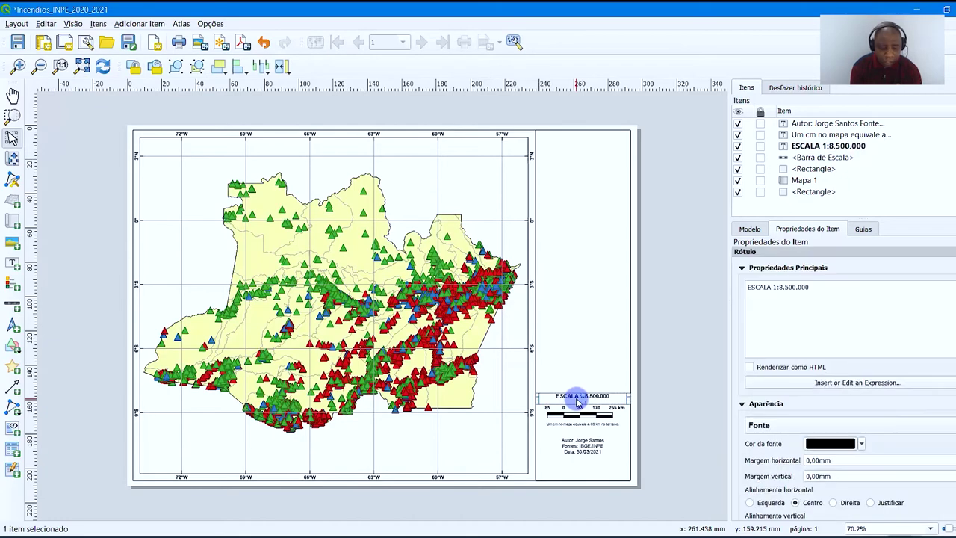
pyautogui.hotkey('ctrl', 'd')
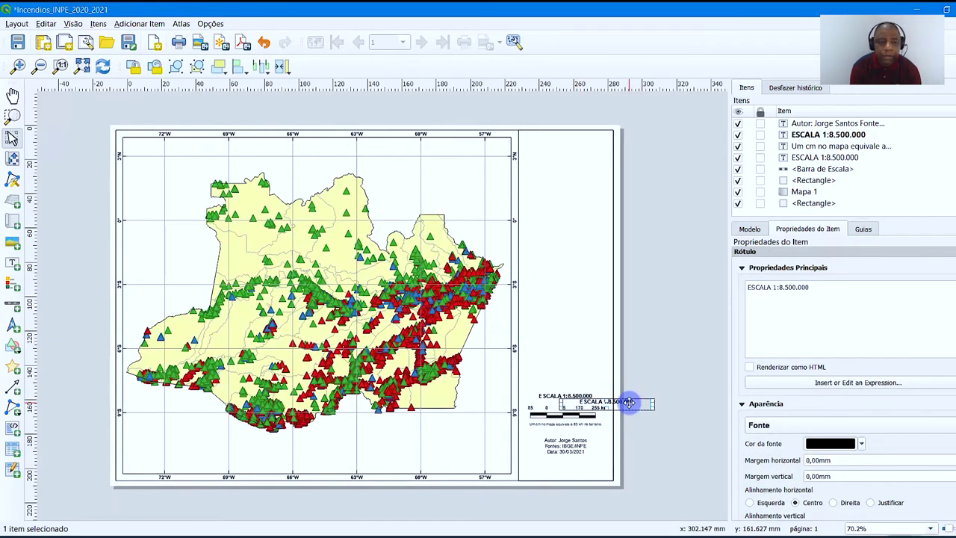
pyautogui.moveTo(629, 402); pyautogui.dragTo(197, 145)
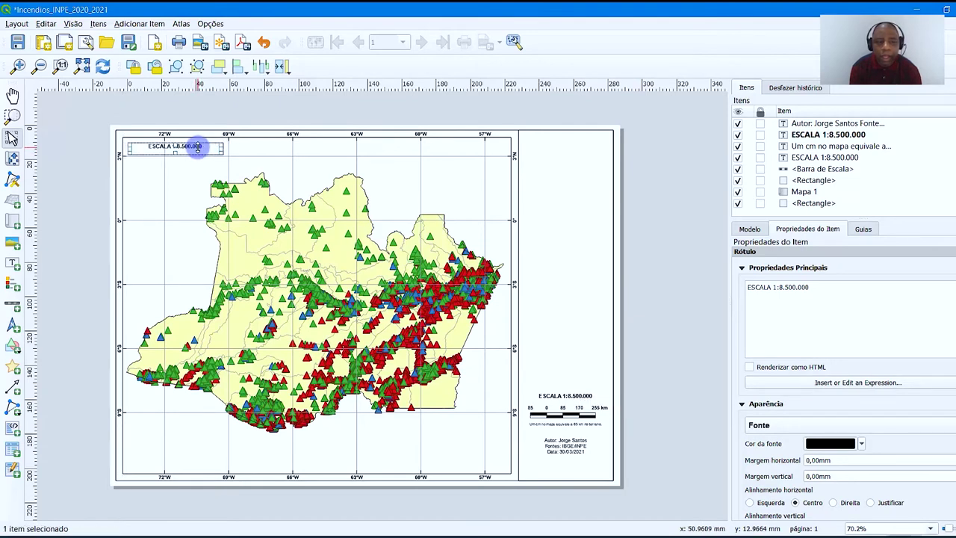
# Replace the copied label's text with "FOCOS DE INCÊNDIO NO ESTADO DO AMAZONAS-AM" and widen its frame to fit the title on one line.
pyautogui.tripleClick(827, 293)
pyautogui.write('FO')
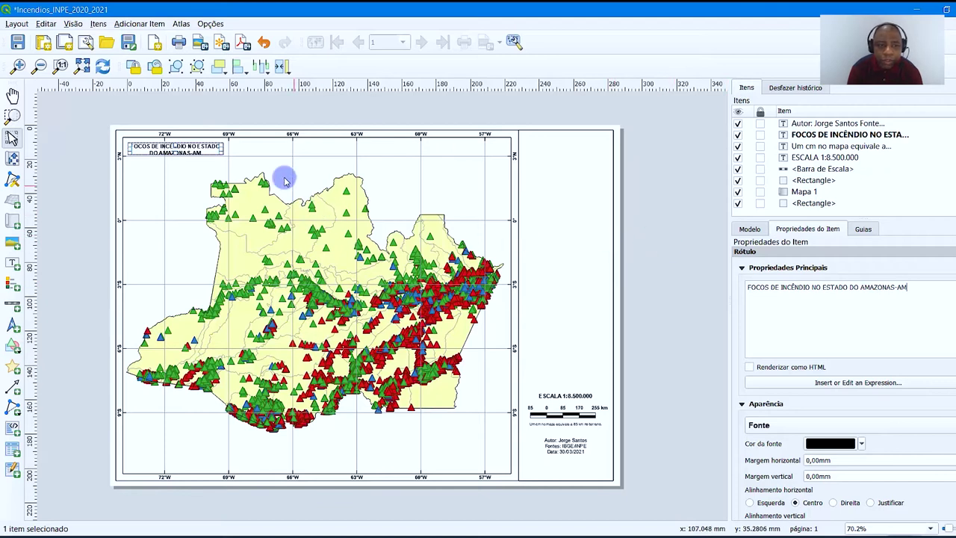
pyautogui.moveTo(222, 146); pyautogui.dragTo(398, 149)
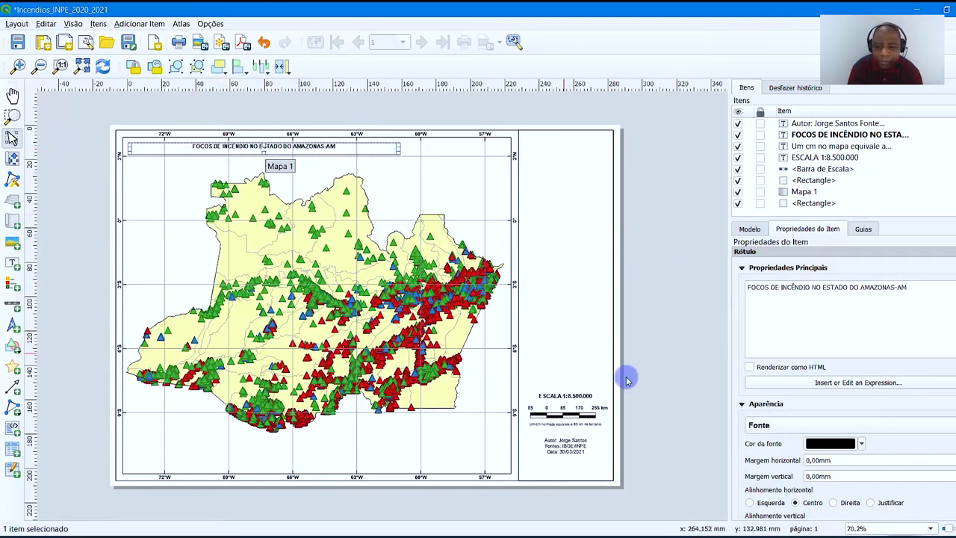
# Left-align the map title, set its font size to 14, and make its frame slightly narrower and taller.
pyautogui.click(750, 502)
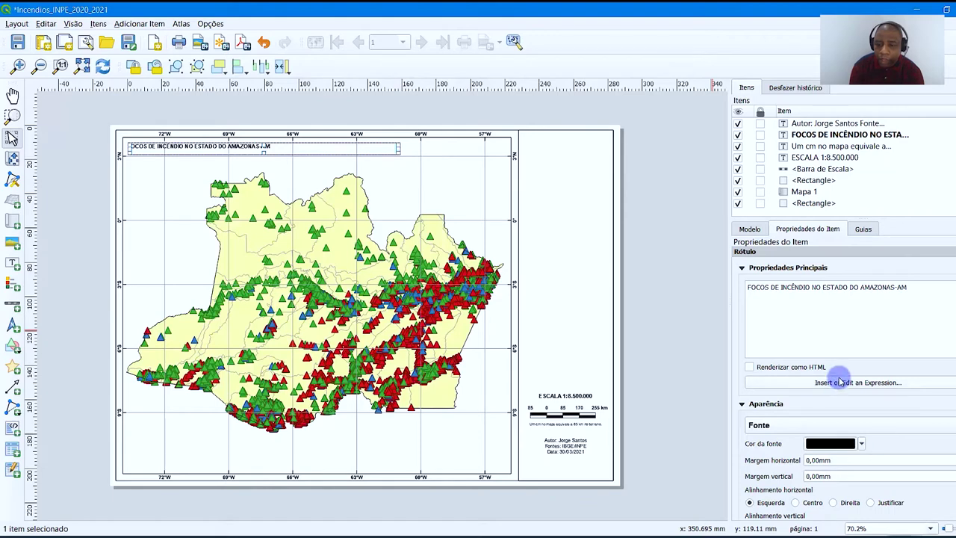
pyautogui.click(804, 427)
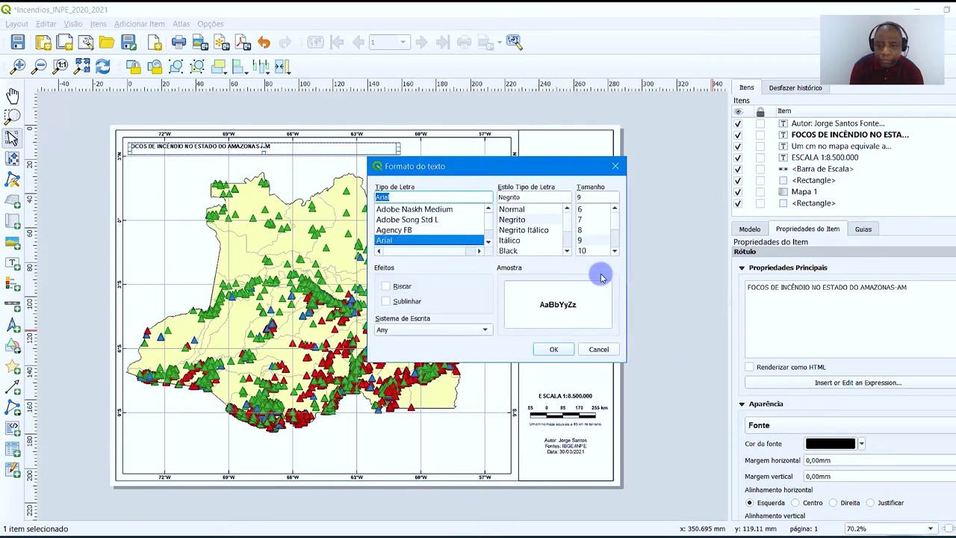
pyautogui.scroll(-1, 597, 246)
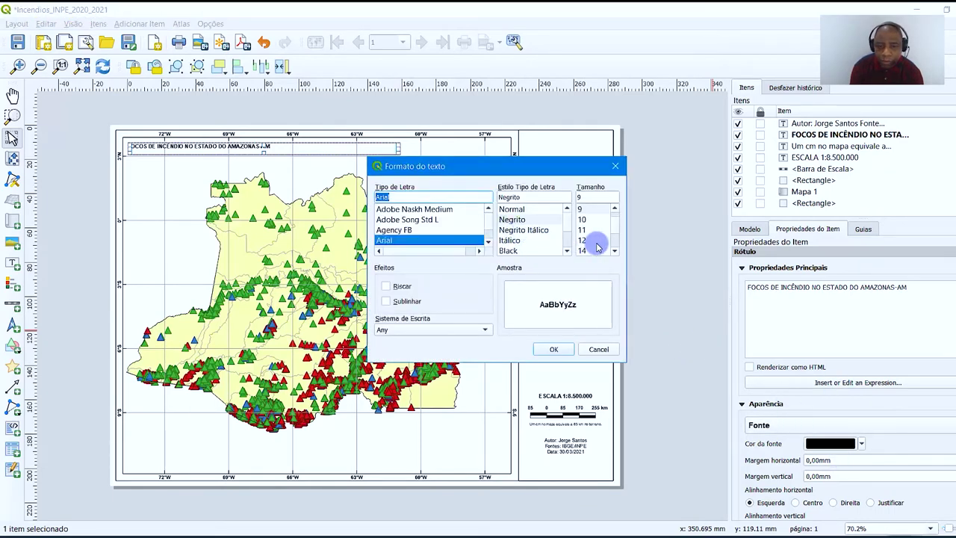
pyautogui.click(586, 220)
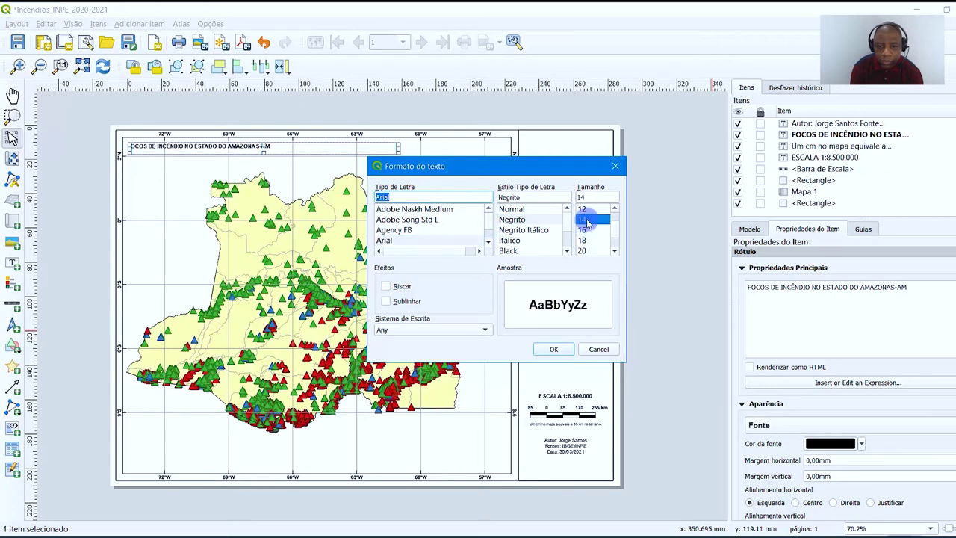
pyautogui.click(554, 351)
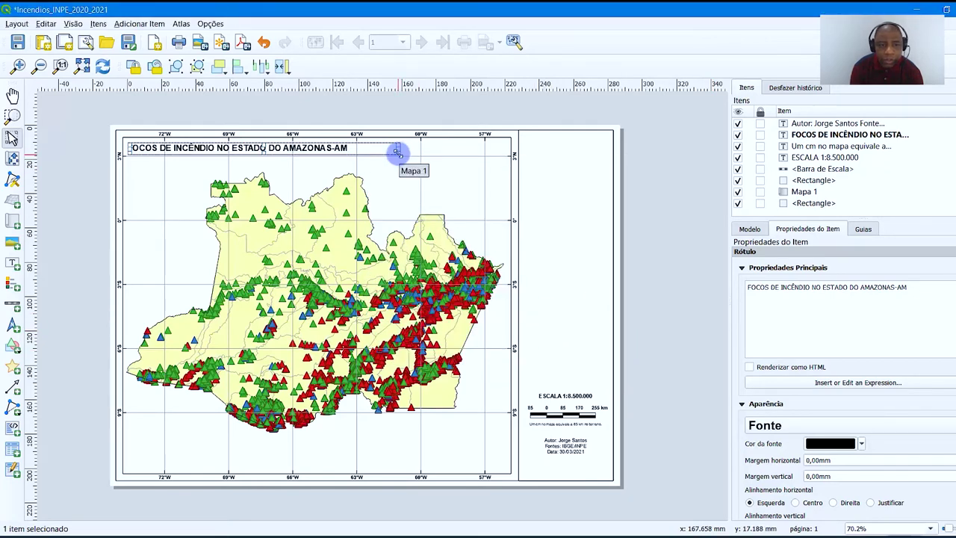
pyautogui.moveTo(396, 151)
pyautogui.mouseDown()
pyautogui.moveTo(395, 162)
pyautogui.moveTo(382, 157)
pyautogui.mouseUp()
pyautogui.scroll(5, 347, 149)
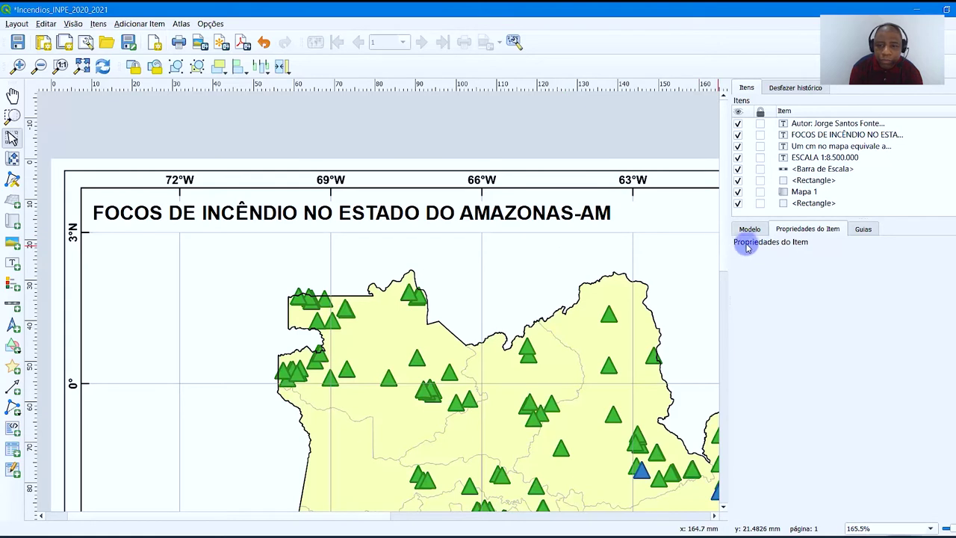
pyautogui.click(512, 225)
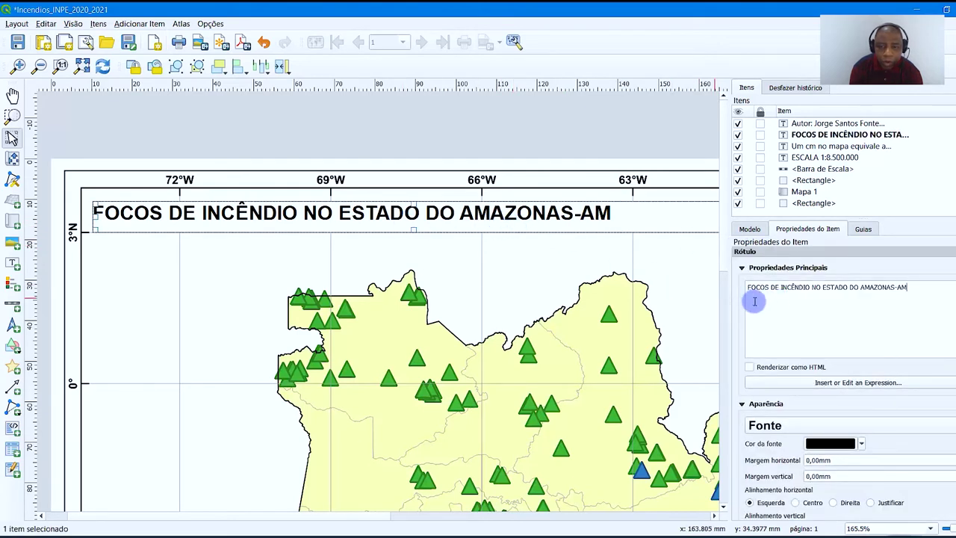
pyautogui.write('Data do')
pyautogui.moveTo(771, 295); pyautogui.dragTo(738, 296)
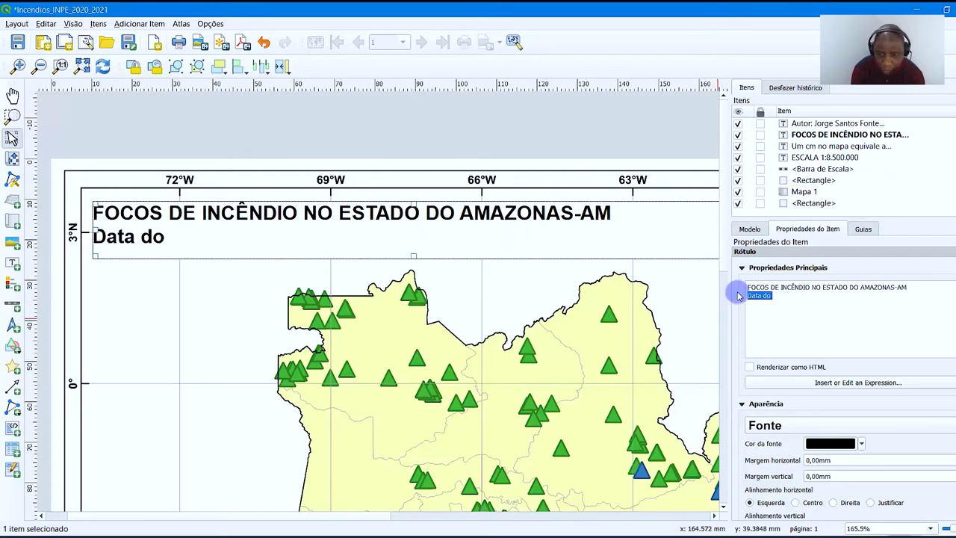
pyautogui.press('BackSpace')
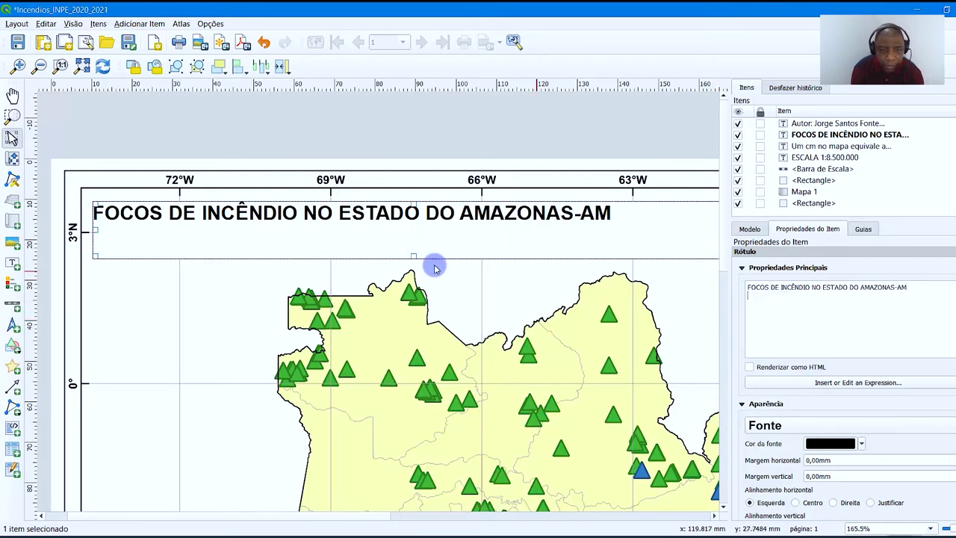
# Shrink the title label's height to a single line, then duplicate the label and move the copy straight down below the title.
pyautogui.moveTo(418, 259); pyautogui.dragTo(412, 222)
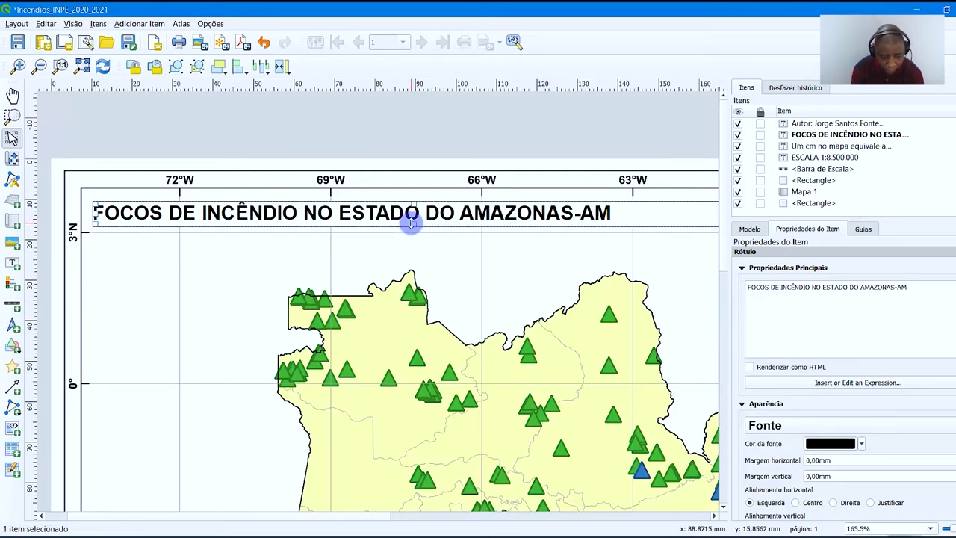
pyautogui.hotkey('ctrl', 'd')
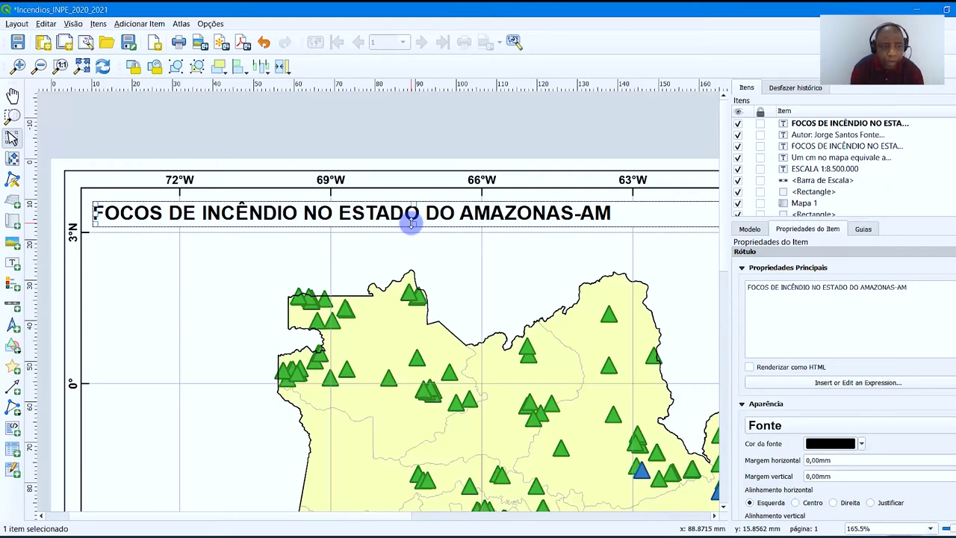
pyautogui.press('Down')
pyautogui.press('Down')
pyautogui.press('Down')
pyautogui.press('Down')
pyautogui.press('Down')
pyautogui.press('Down')
pyautogui.press('Down')
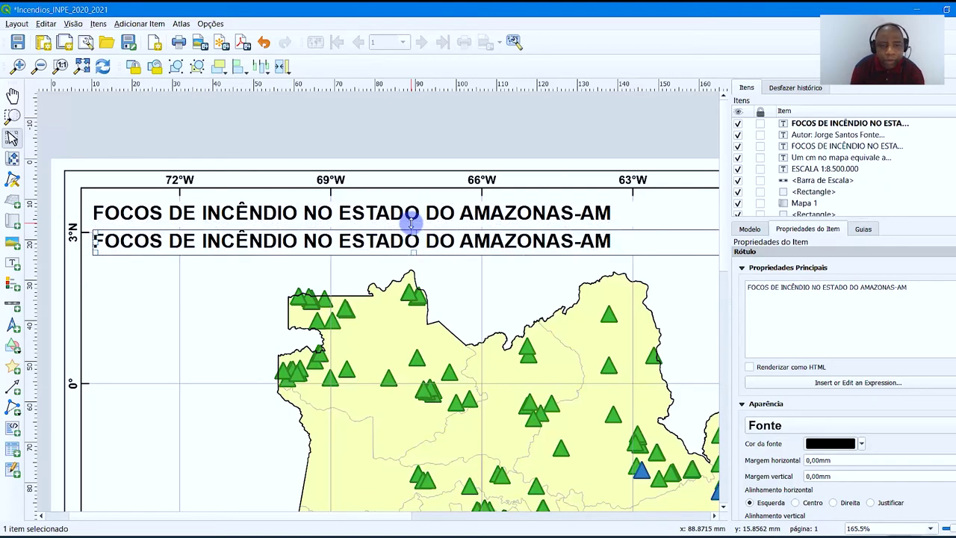
# Replace the text of the label below the title with "MONITORAMENTO 2020/2021".
pyautogui.moveTo(948, 292); pyautogui.dragTo(640, 275)
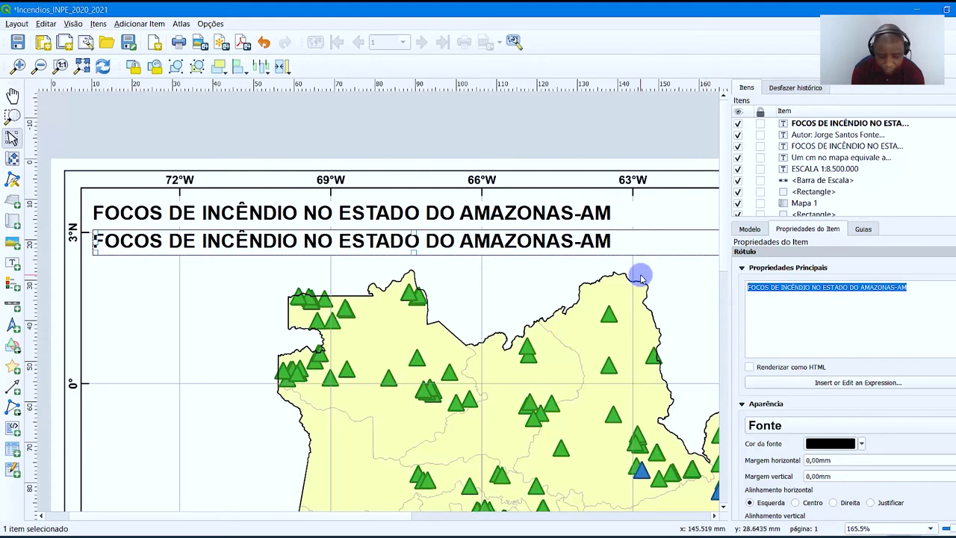
pyautogui.write('monitoramento')
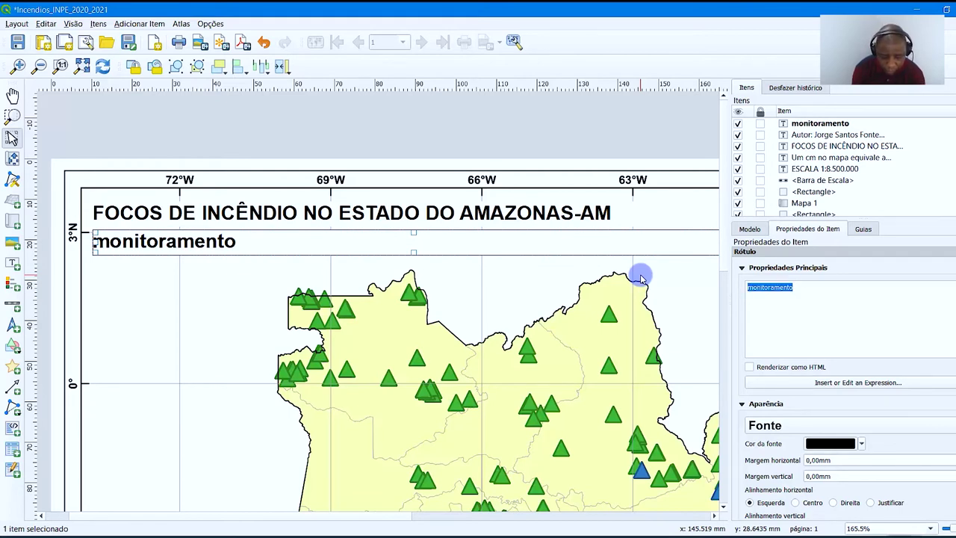
pyautogui.write('MONITOR')
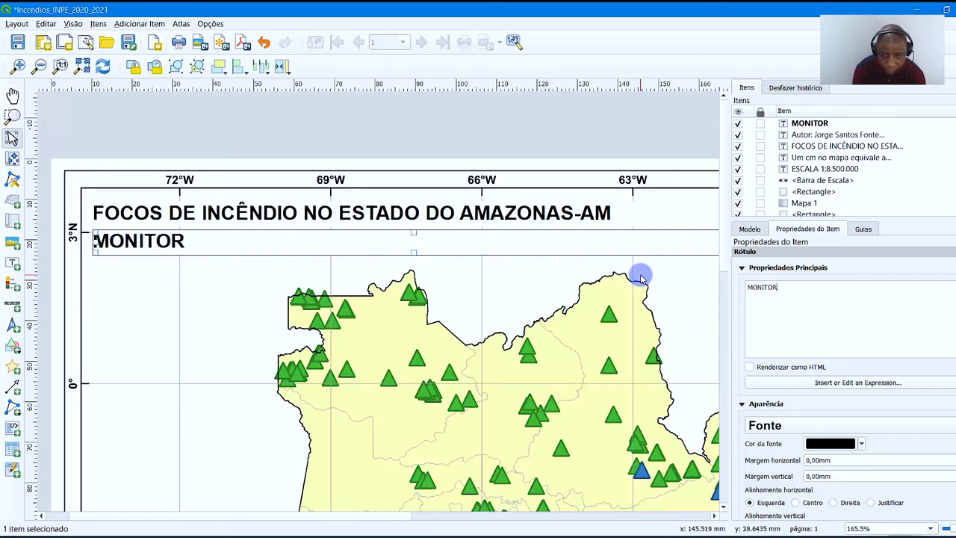
pyautogui.write('AMENTO 2020/2021')
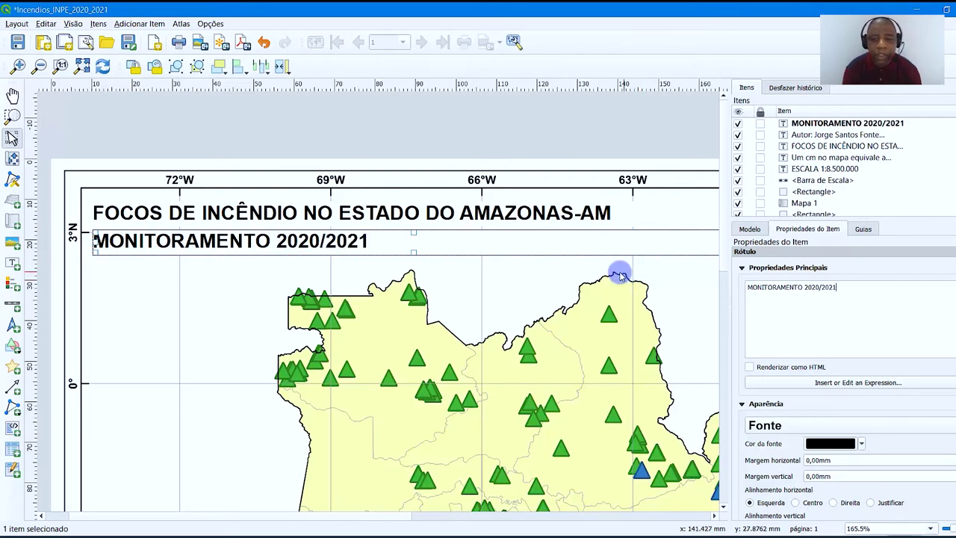
# Set the font size of the "MONITORAMENTO 2020/2021" label to 12.
pyautogui.click(851, 425)
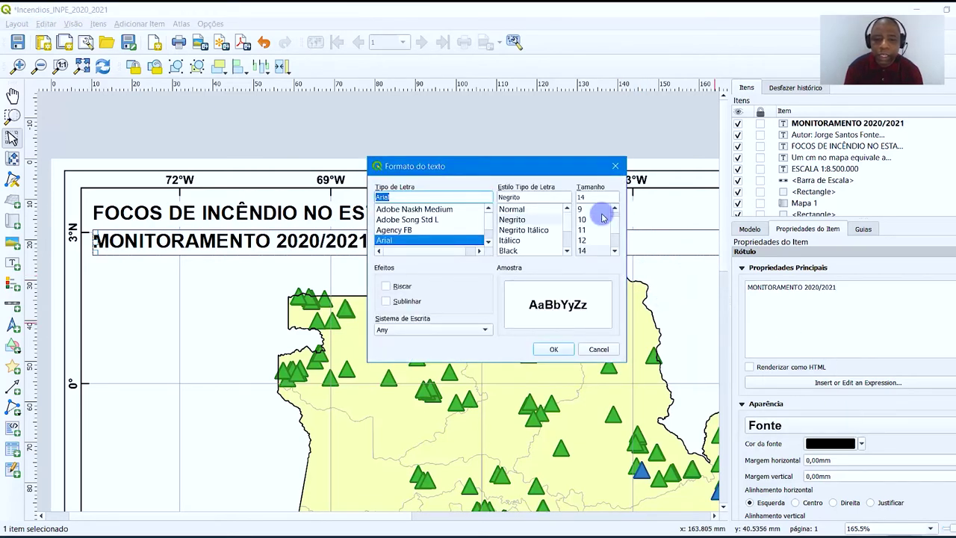
pyautogui.click(586, 240)
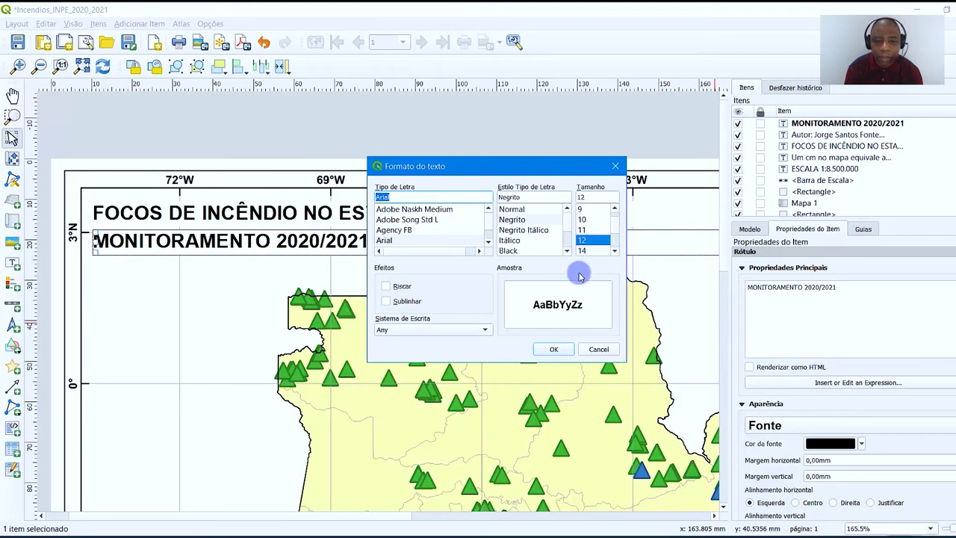
pyautogui.click(553, 349)
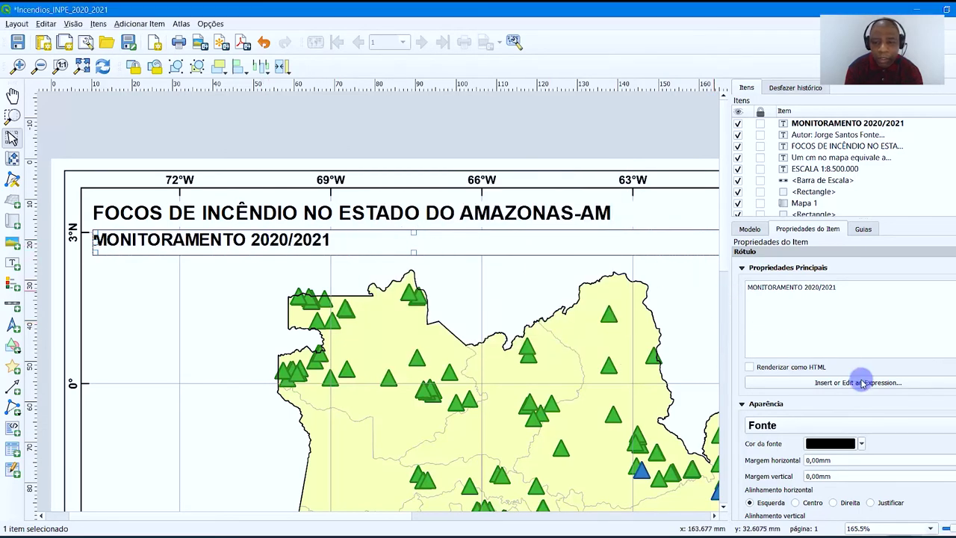
# Set the font size of the "MONITORAMENTO 2020/2021" label to 10 and deselect it.
pyautogui.click(827, 424)
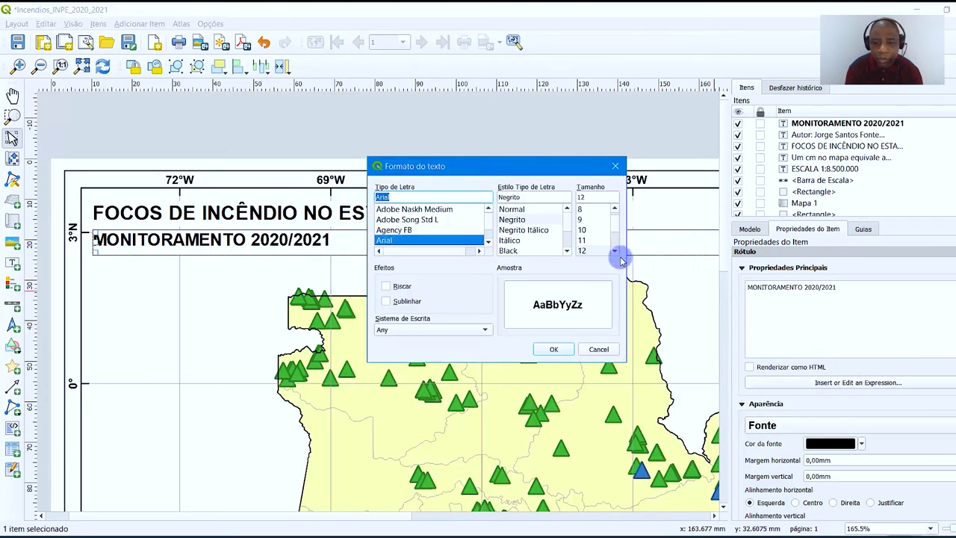
pyautogui.click(589, 229)
pyautogui.click(554, 348)
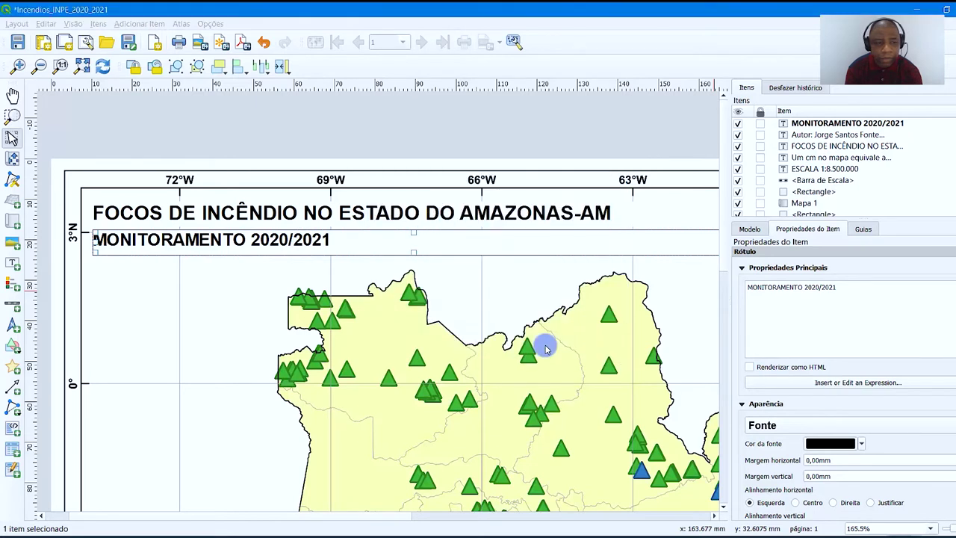
pyautogui.click(371, 112)
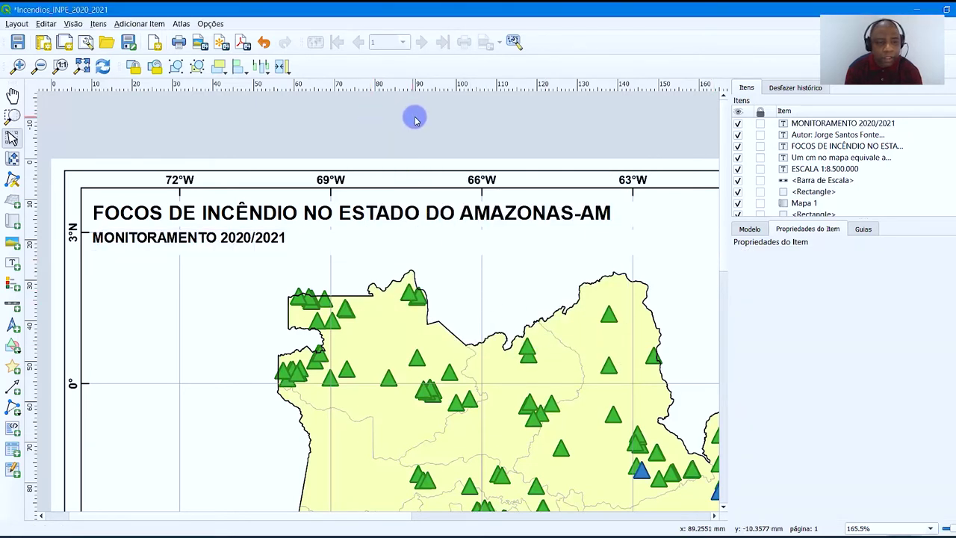
# Nudge the "MONITORAMENTO 2020/2021" label slightly upward, closer to the map title.
pyautogui.click(360, 214)
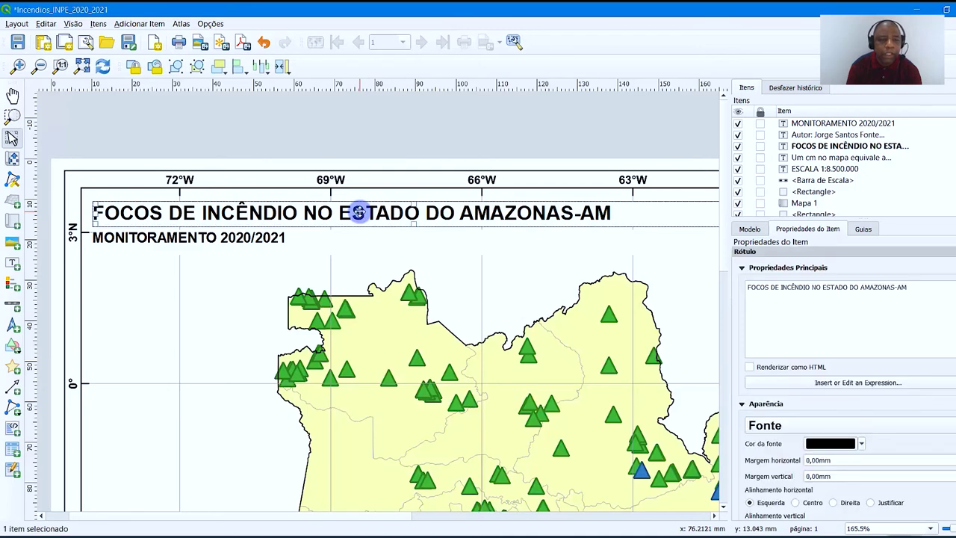
pyautogui.click(248, 238)
pyautogui.press('Up')
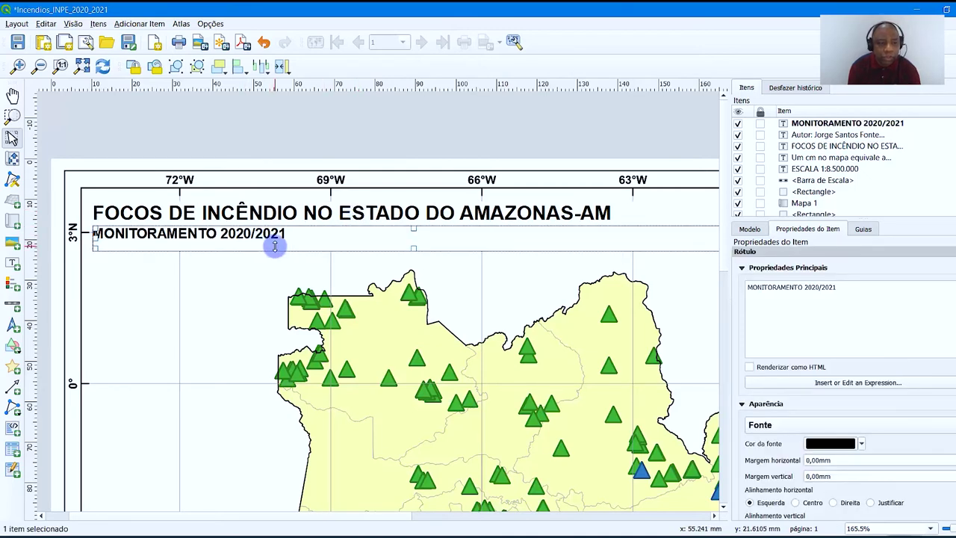
# Turn off the background of the "FOCOS DE INCÊNDIO NO ESTADO DO AMAZONAS-AM" title and select the "MONITORAMENTO 2020/2021" label.
pyautogui.scroll(-1, 338, 180)
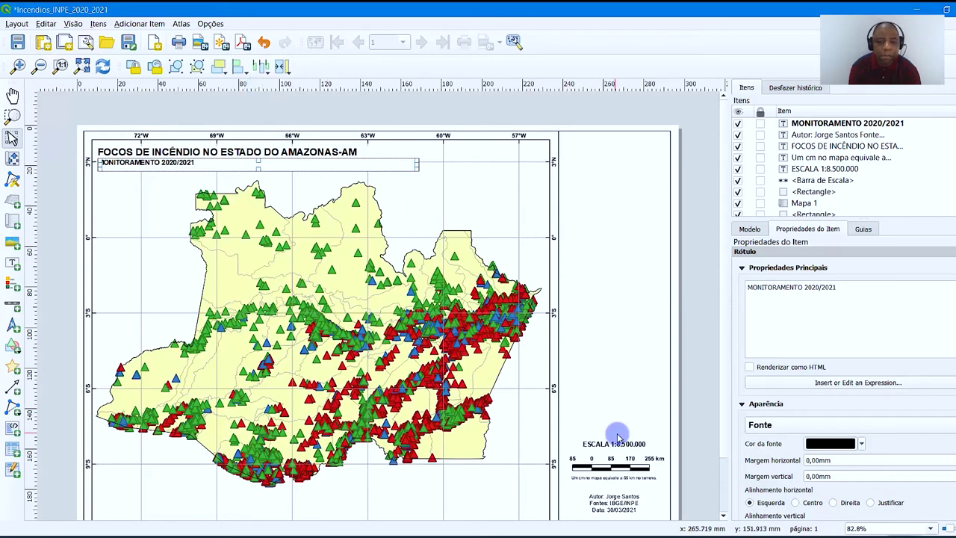
pyautogui.click(422, 123)
pyautogui.click(267, 152)
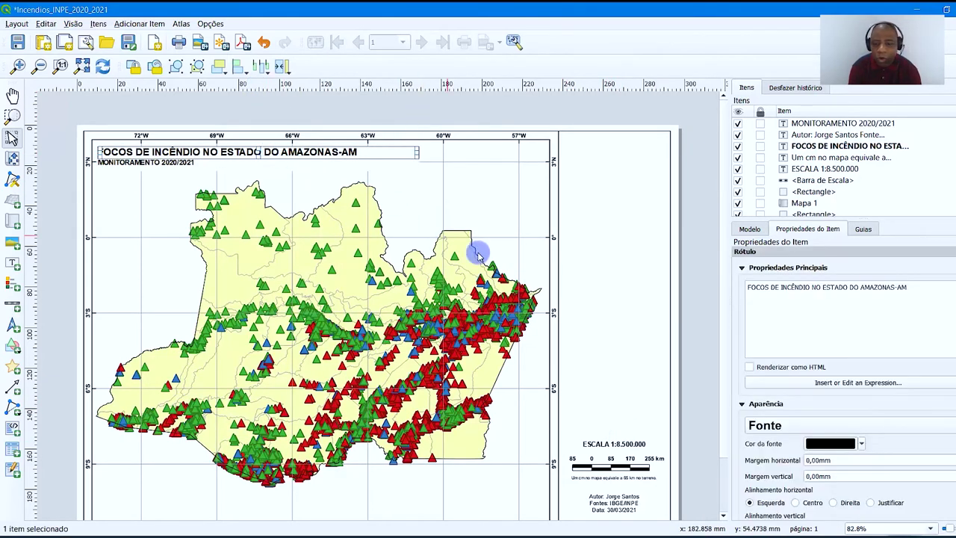
pyautogui.scroll(-5, 843, 358)
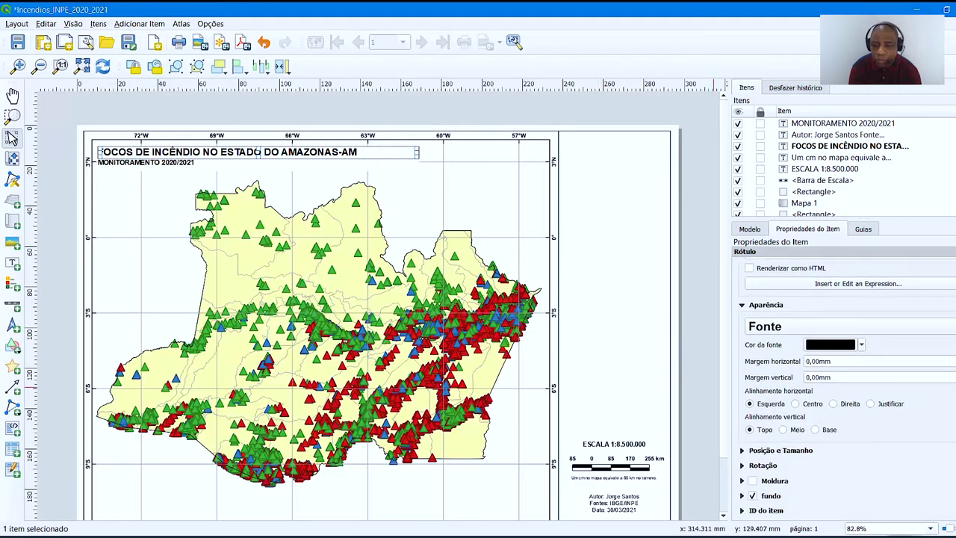
pyautogui.click(753, 411)
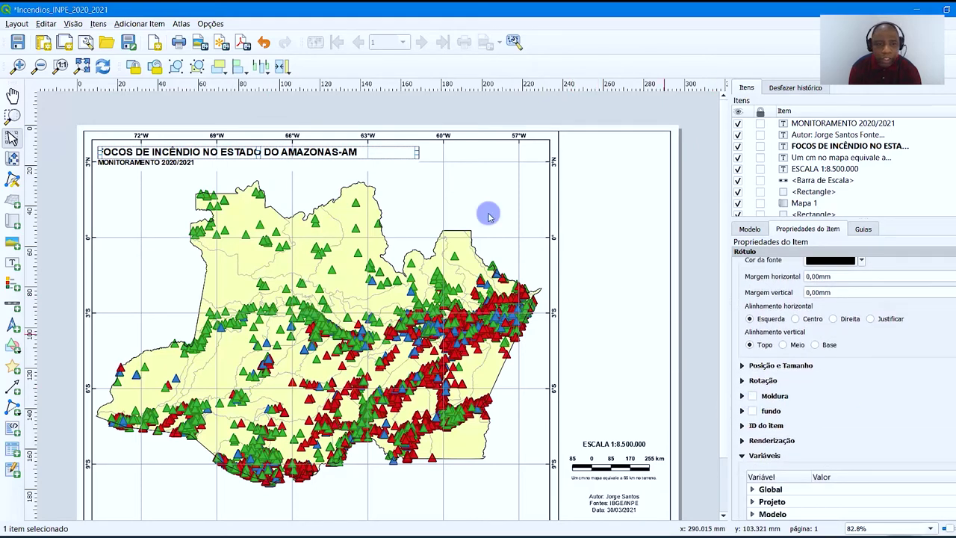
pyautogui.click(394, 104)
pyautogui.click(138, 162)
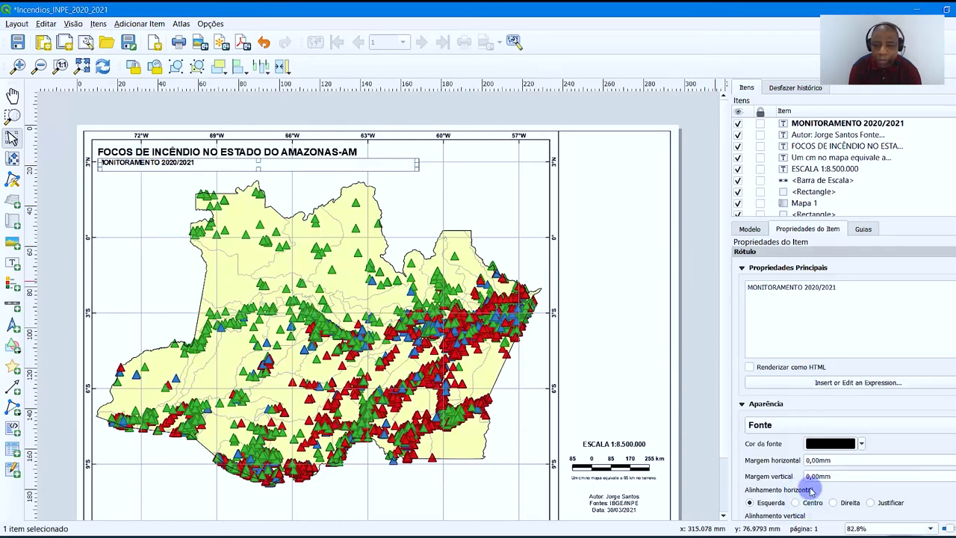
# Examine the layout up close, fit the whole page back in view and dismiss the export message.
pyautogui.click(12, 116)
pyautogui.click(457, 259)
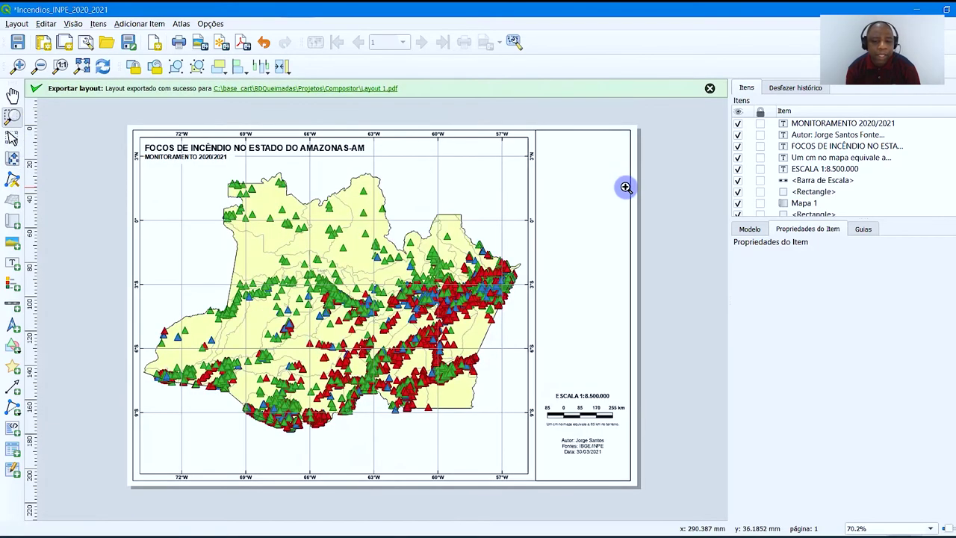
pyautogui.click(81, 68)
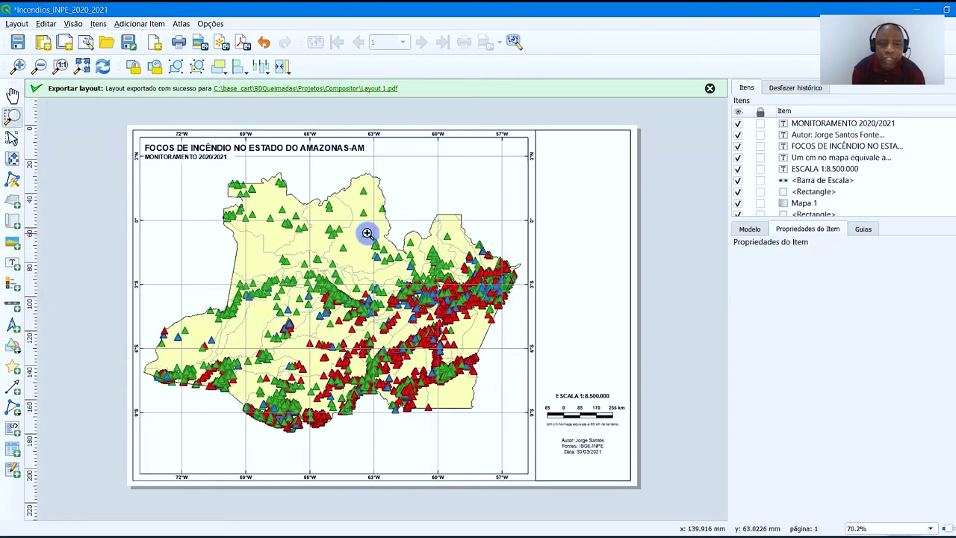
pyautogui.click(709, 88)
pyautogui.press('c')
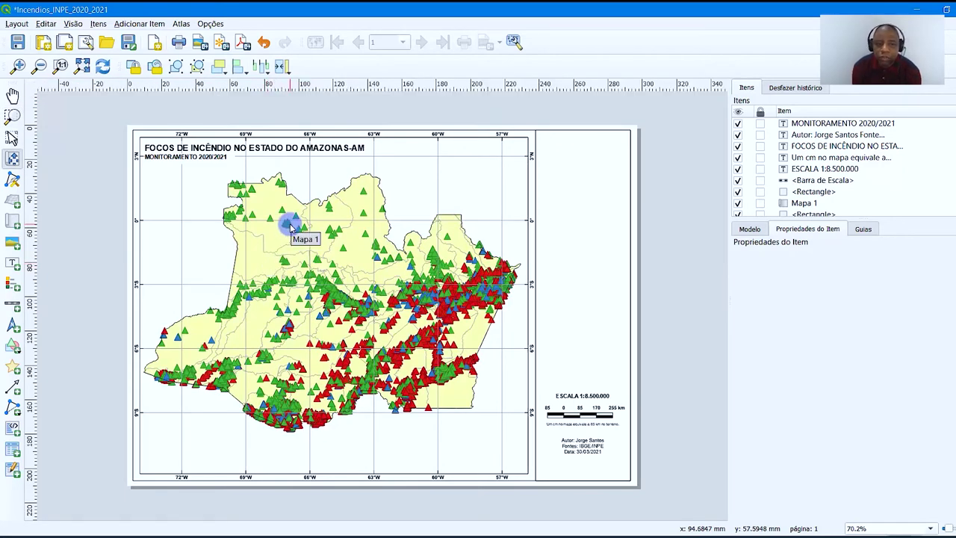
# Lock both the layers and the layer styles of the main map, Mapa 1.
pyautogui.click(12, 139)
pyautogui.click(441, 180)
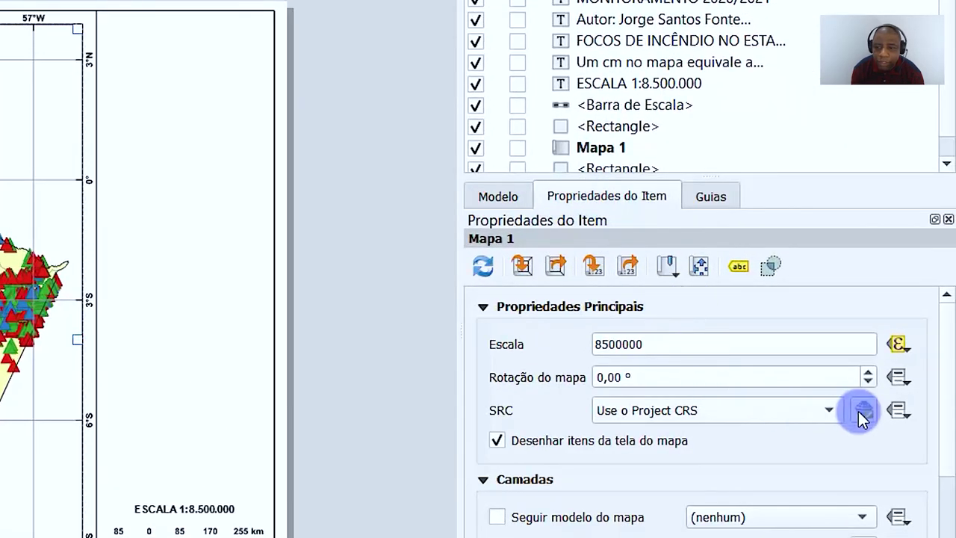
pyautogui.scroll(-3, 950, 403)
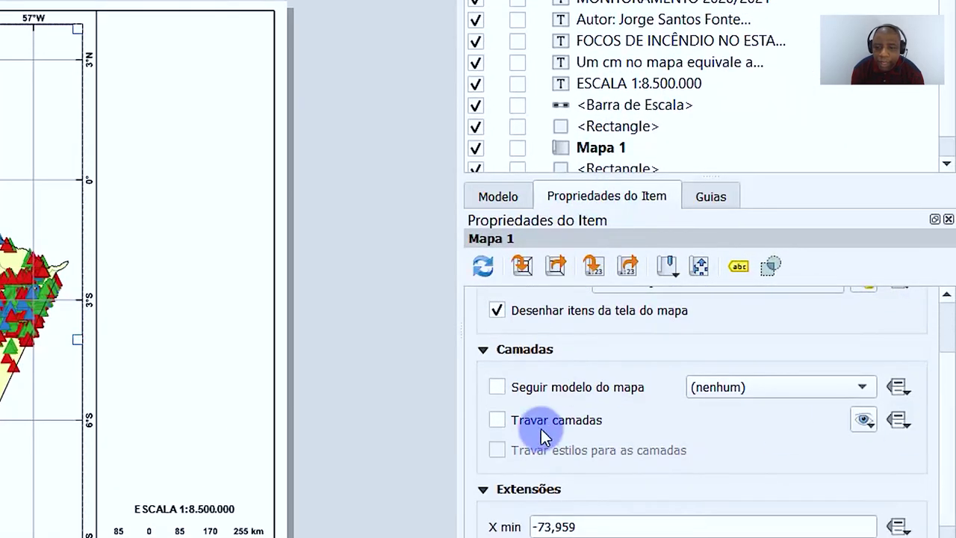
pyautogui.click(496, 420)
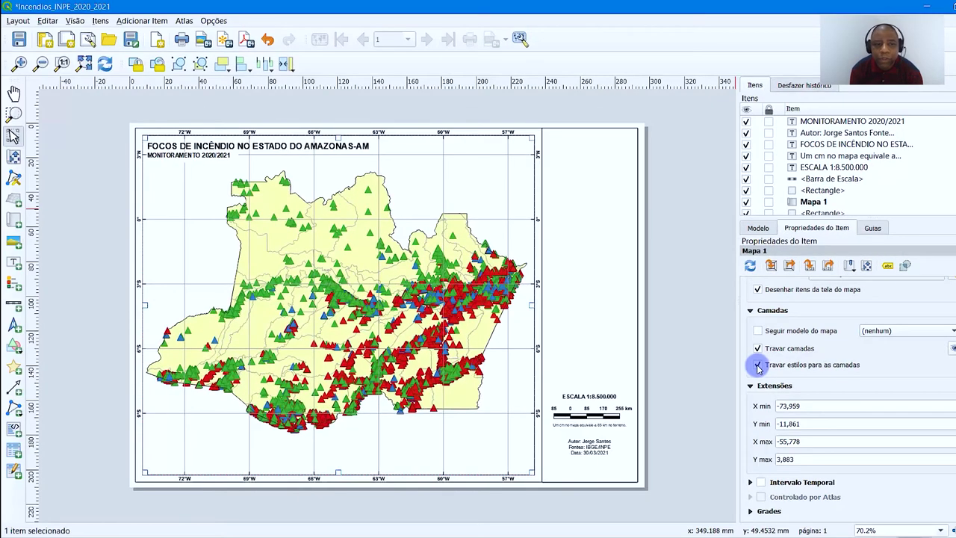
# Add a second map in the upper part of the side panel and compare its layer lock settings with those of Mapa 1.
pyautogui.click(11, 222)
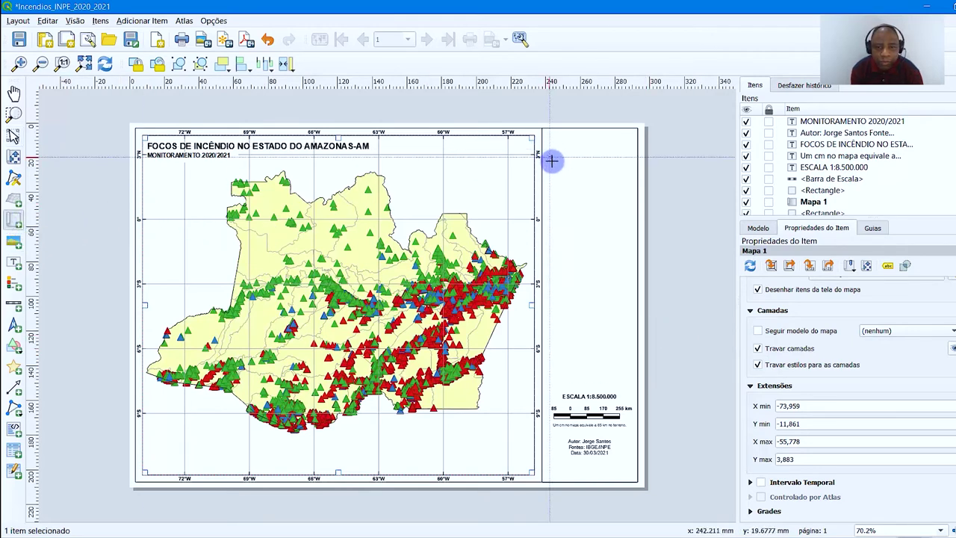
pyautogui.moveTo(549, 162); pyautogui.dragTo(630, 263)
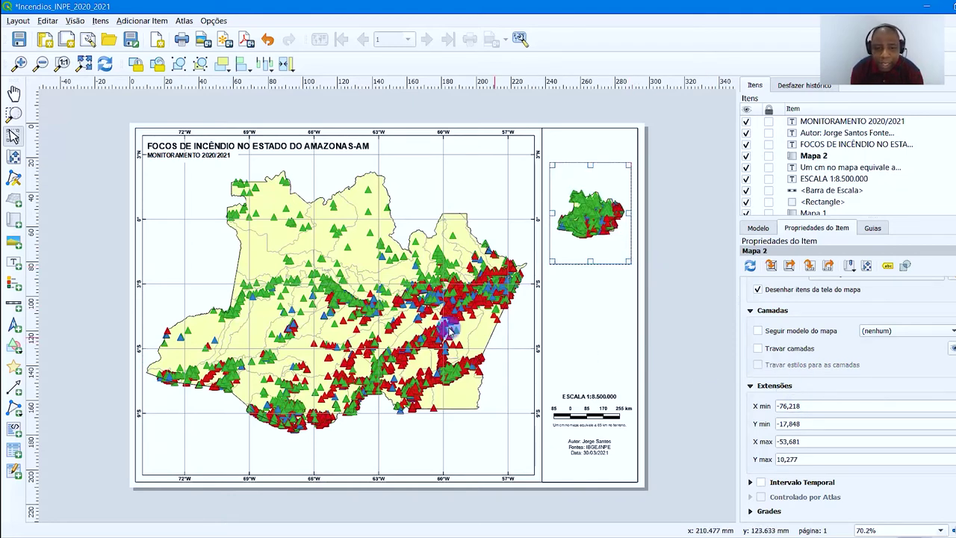
pyautogui.click(434, 197)
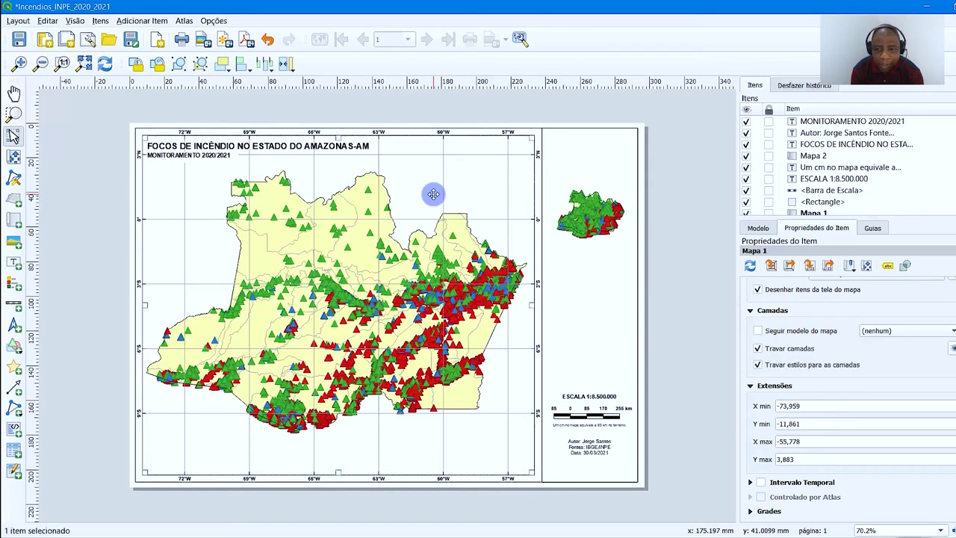
pyautogui.click(600, 199)
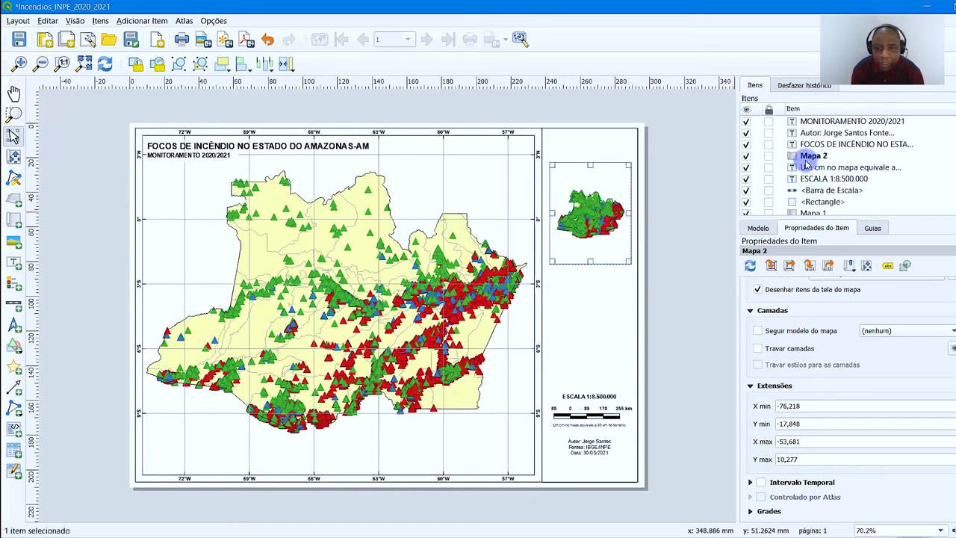
pyautogui.click(450, 241)
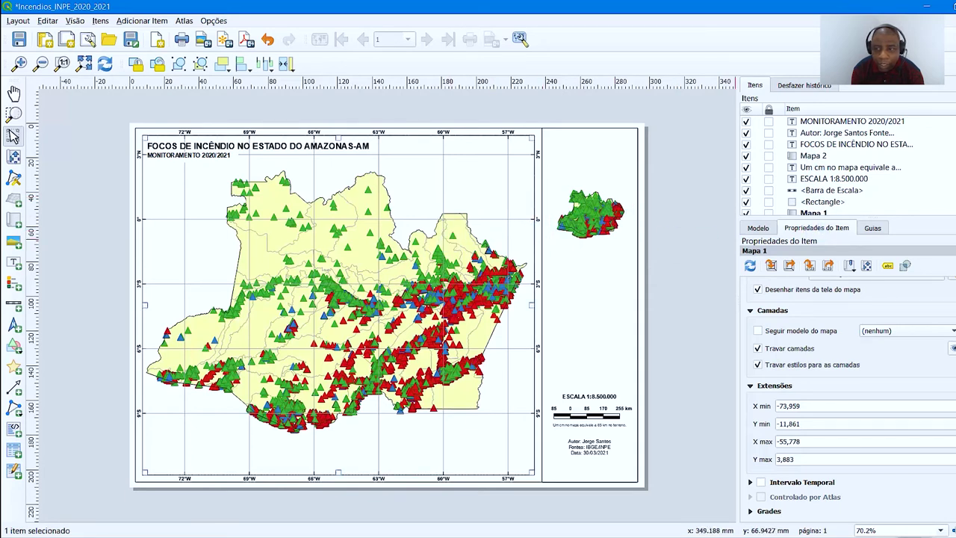
pyautogui.scroll(-1, 859, 179)
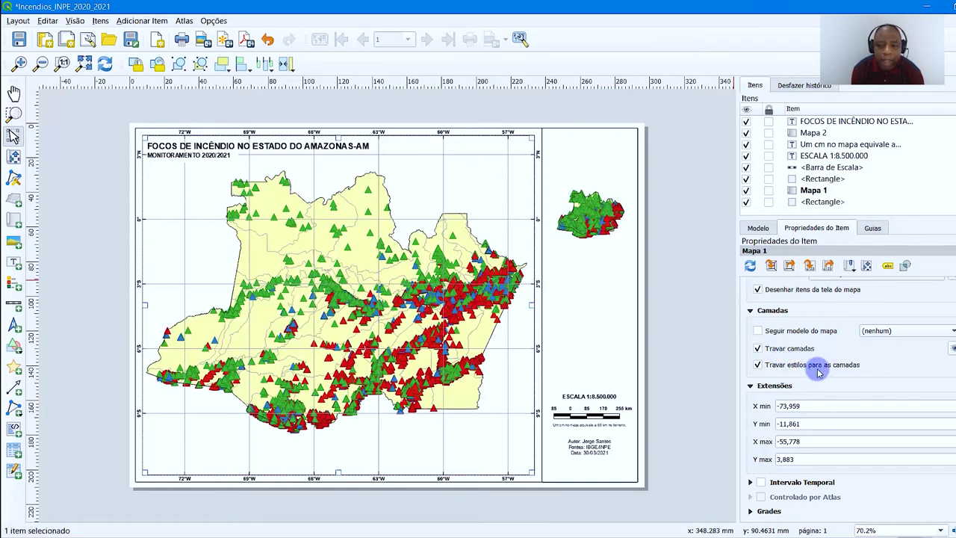
# Hide the Focos_AM_Leitura_2020_2021 layer in the main QGIS project and refresh the layout so Mapa 2 is redrawn without the fire points.
pyautogui.click(605, 193)
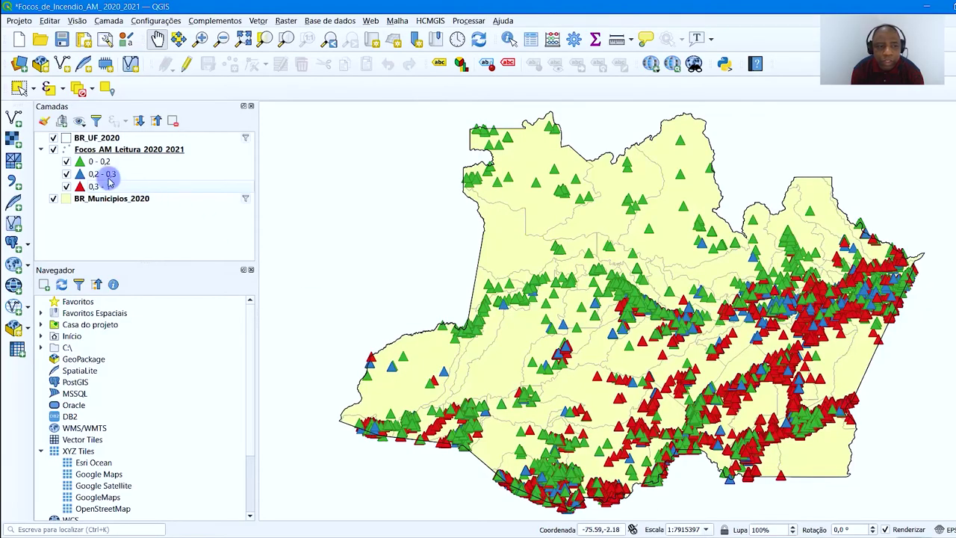
pyautogui.click(54, 150)
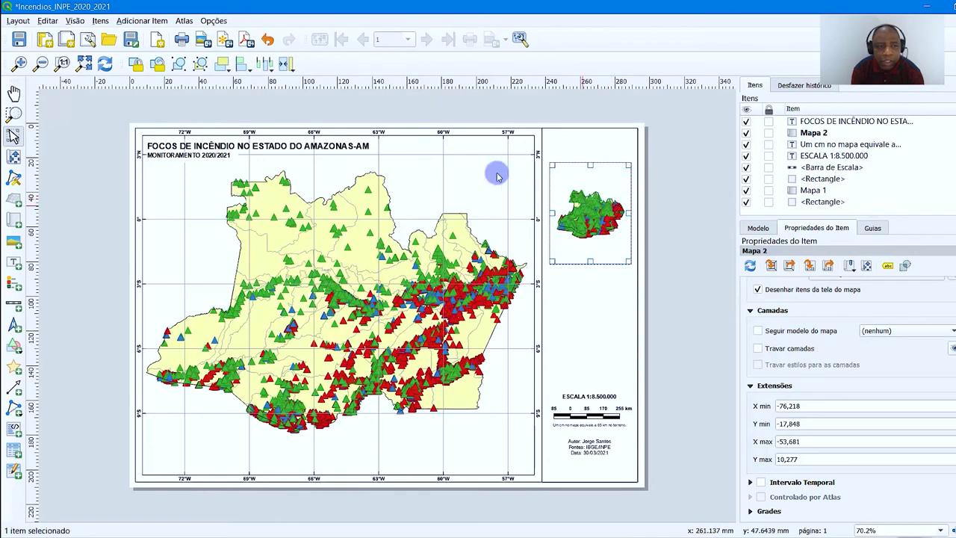
pyautogui.click(105, 68)
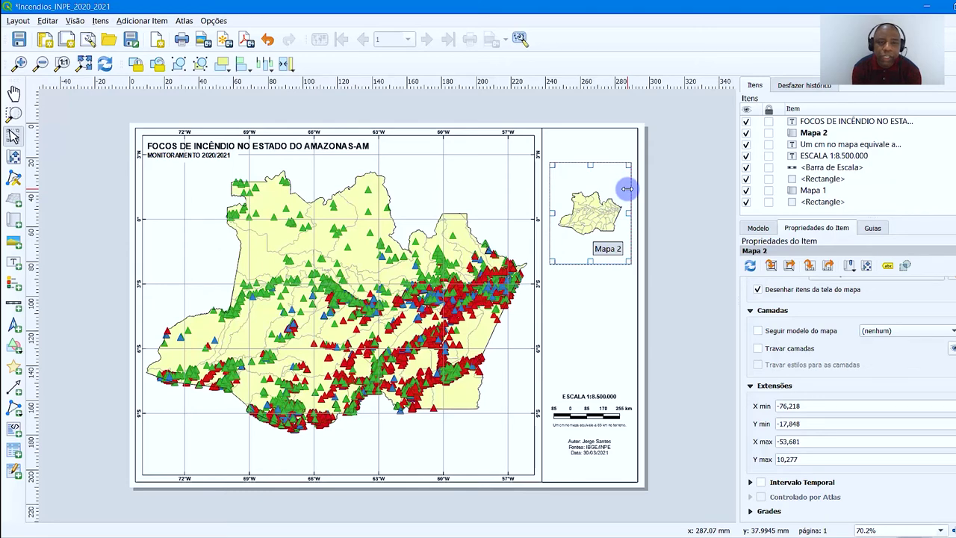
# Duplicate the "ESCALA 1:8.500.000" label and move the copy straight up to the top of the side panel, above Mapa 2.
pyautogui.click(573, 396)
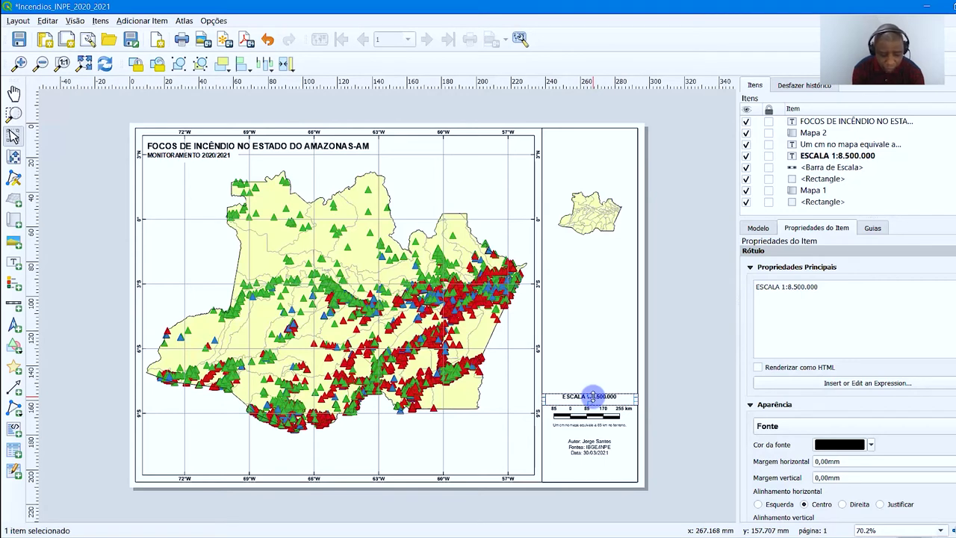
pyautogui.hotkey('ctrl', 'v')
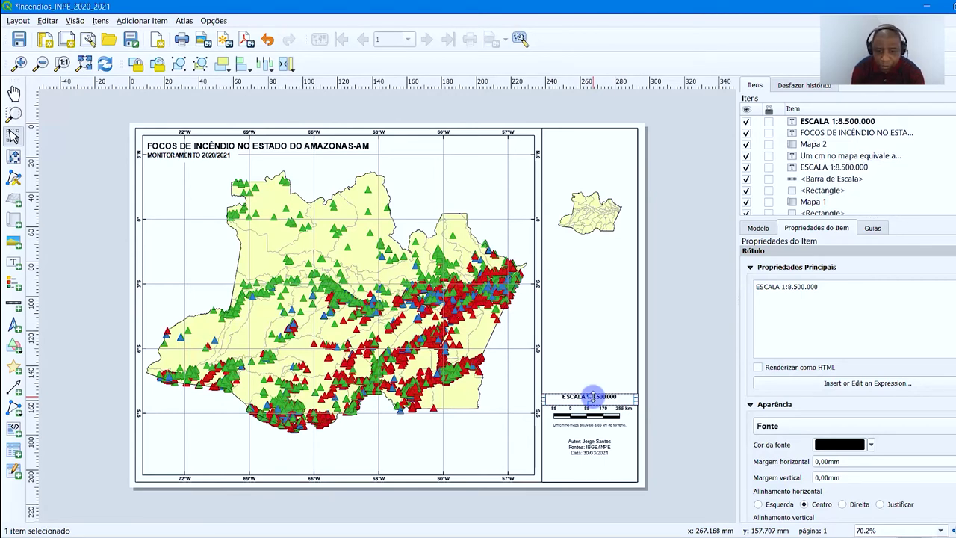
pyautogui.press('Up')
pyautogui.press('Up')
pyautogui.press('Up')
pyautogui.press('Up')
pyautogui.press('Up')
pyautogui.press('Up')
pyautogui.press('Up')
pyautogui.press('Up')
pyautogui.press('Up')
pyautogui.press('Up')
pyautogui.press('Up')
pyautogui.press('Up')
pyautogui.press('Up')
pyautogui.press('Up')
pyautogui.press('Up')
pyautogui.press('Up')
pyautogui.press('Up')
pyautogui.press('Up')
pyautogui.press('Up')
pyautogui.press('Up')
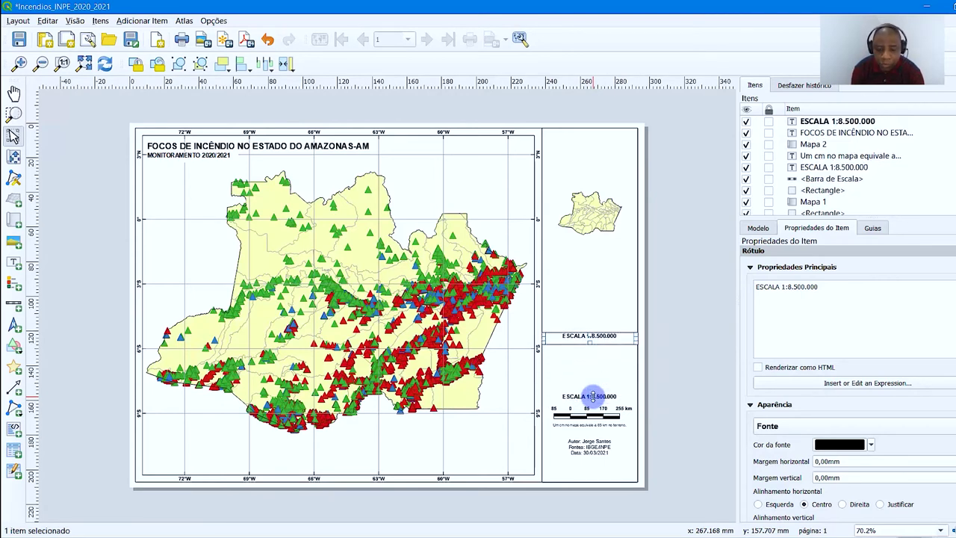
pyautogui.press('Up')
pyautogui.press('Up')
pyautogui.press('Up')
pyautogui.press('Up')
pyautogui.press('Up')
pyautogui.press('Up')
pyautogui.press('Up')
pyautogui.press('Up')
pyautogui.press('Up')
pyautogui.press('Up')
pyautogui.press('Up')
pyautogui.press('Up')
pyautogui.press('Up')
pyautogui.press('Up')
pyautogui.press('Up')
pyautogui.press('Up')
pyautogui.press('Up')
pyautogui.press('Up')
pyautogui.press('Up')
pyautogui.hotkey('shift', 'Up')
pyautogui.hotkey('shift', 'Up')
pyautogui.hotkey('shift', 'Up')
pyautogui.hotkey('shift', 'Up')
pyautogui.hotkey('shift', 'Up')
pyautogui.hotkey('shift', 'Up')
pyautogui.hotkey('shift', 'Up')
pyautogui.hotkey('shift', 'Up')
pyautogui.hotkey('shift', 'Up')
pyautogui.hotkey('shift', 'Up')
pyautogui.hotkey('shift', 'Up')
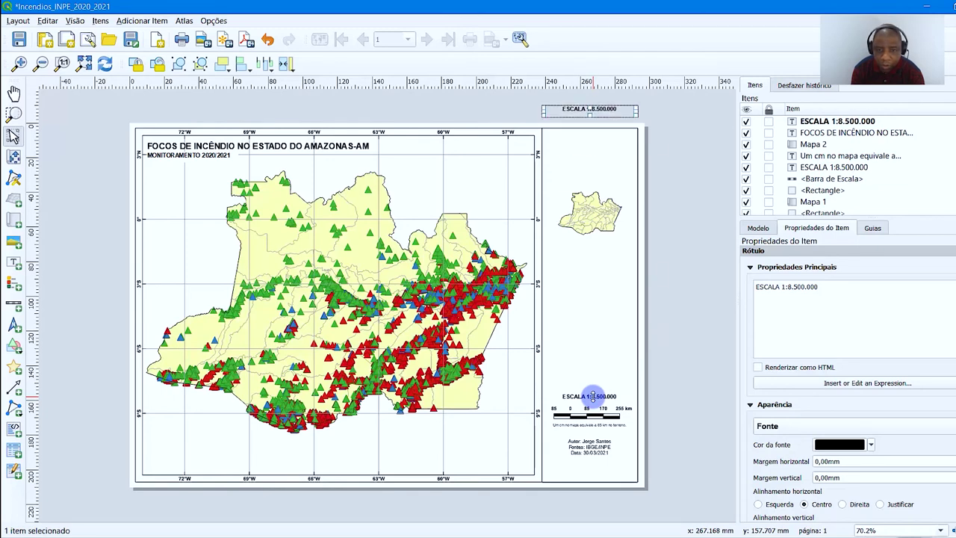
pyautogui.hotkey('shift', 'Down')
pyautogui.hotkey('shift', 'Down')
pyautogui.hotkey('shift', 'Down')
pyautogui.hotkey('shift', 'Up')
pyautogui.press('Up')
pyautogui.press('Up')
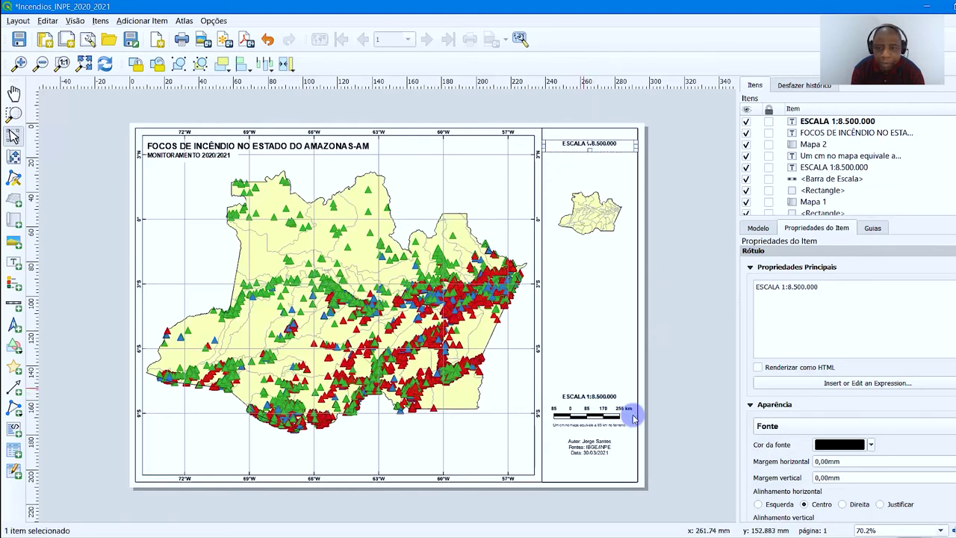
# Replace the text of the copied label above Mapa 2 with "VISÃO GERAL".
pyautogui.moveTo(830, 291); pyautogui.dragTo(676, 290)
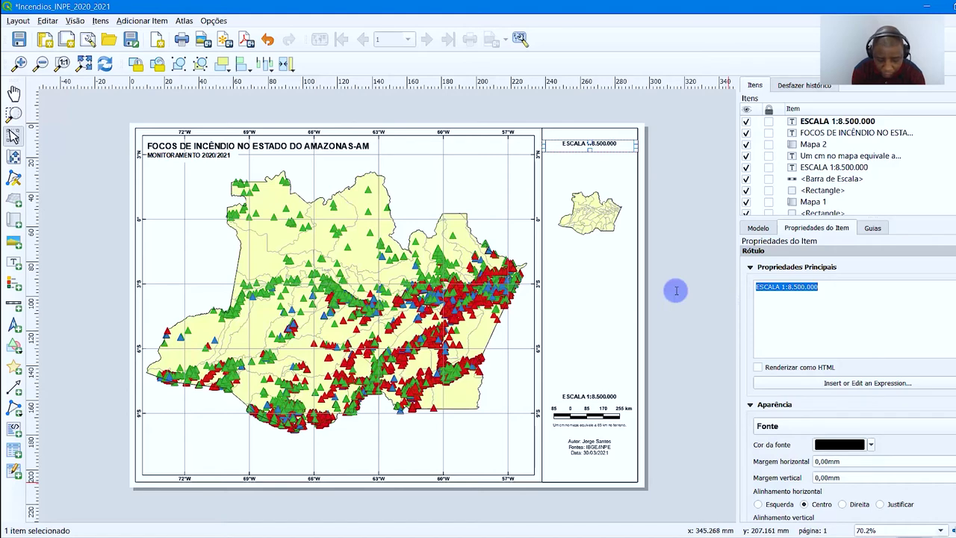
pyautogui.write('VISÃO GE')
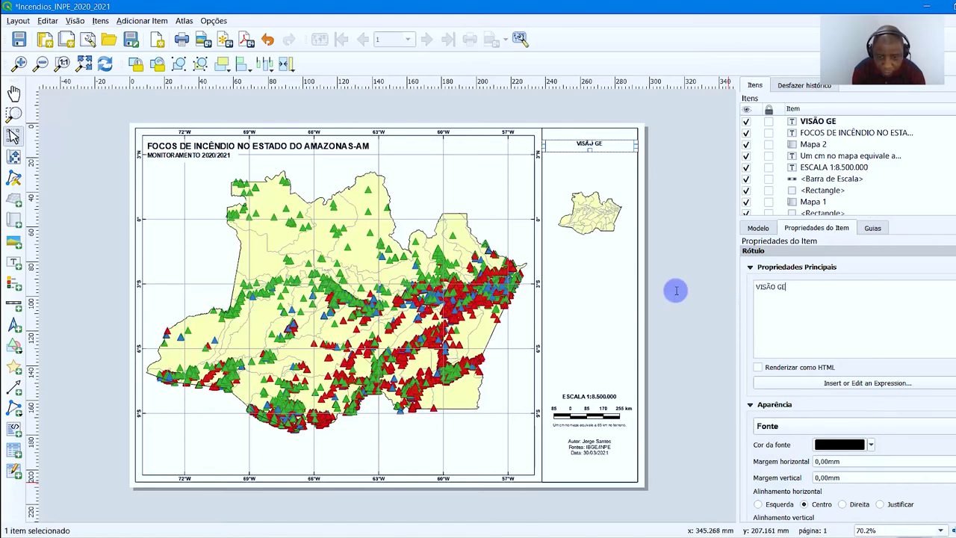
pyautogui.write('RAL')
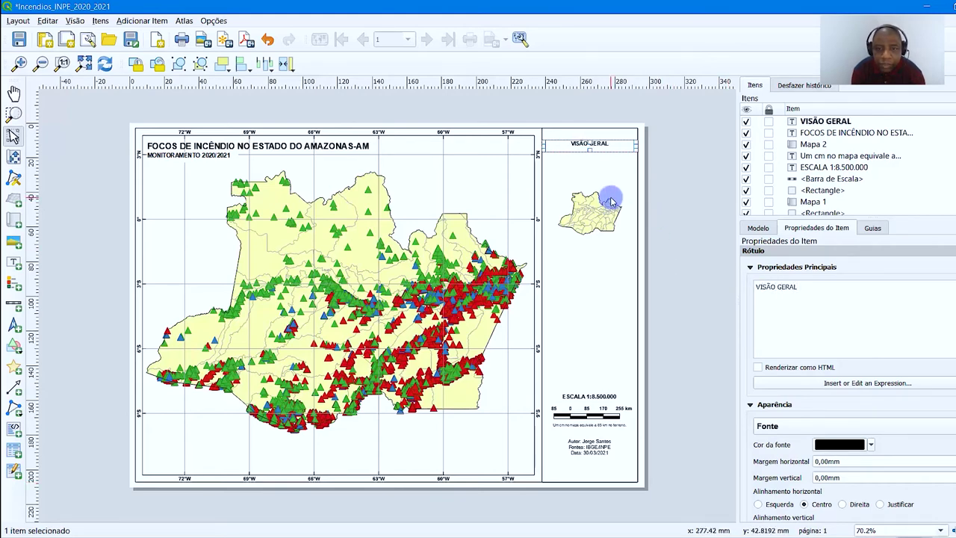
# Move Mapa 2 up until it sits directly below the "VISÃO GERAL" label.
pyautogui.click(610, 197)
pyautogui.click(597, 211)
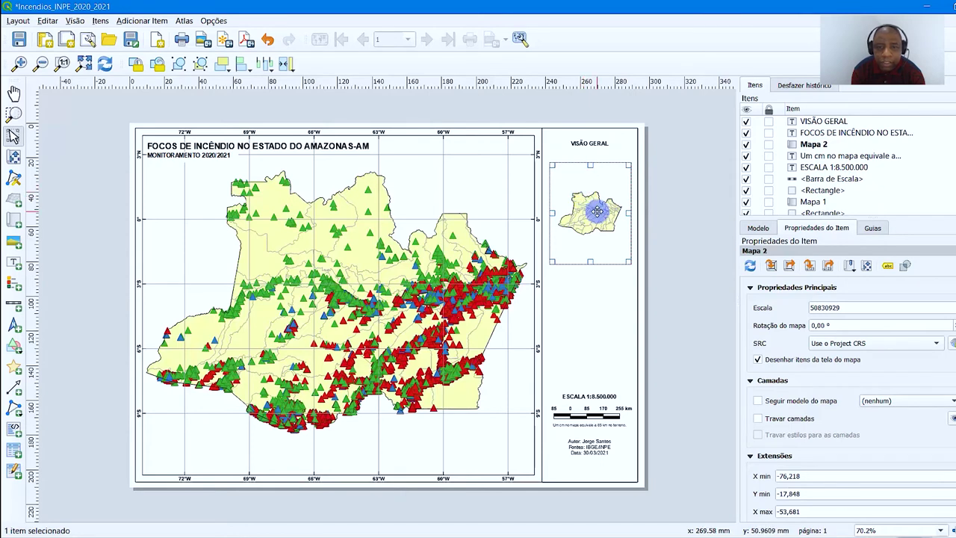
pyautogui.press('Up')
pyautogui.press('Up')
pyautogui.press('Up')
pyautogui.press('Up')
pyautogui.press('Up')
pyautogui.press('Up')
pyautogui.press('Up')
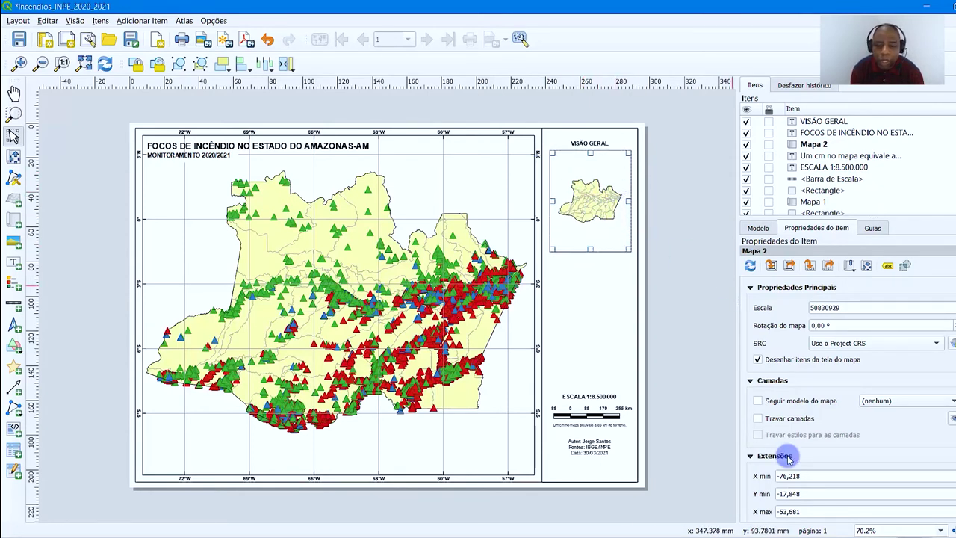
# Switch to the main QGIS project window and try to add the ESRI Ocean basemap through QuickMapServices.
pyautogui.hotkey('alt', 'Tab')
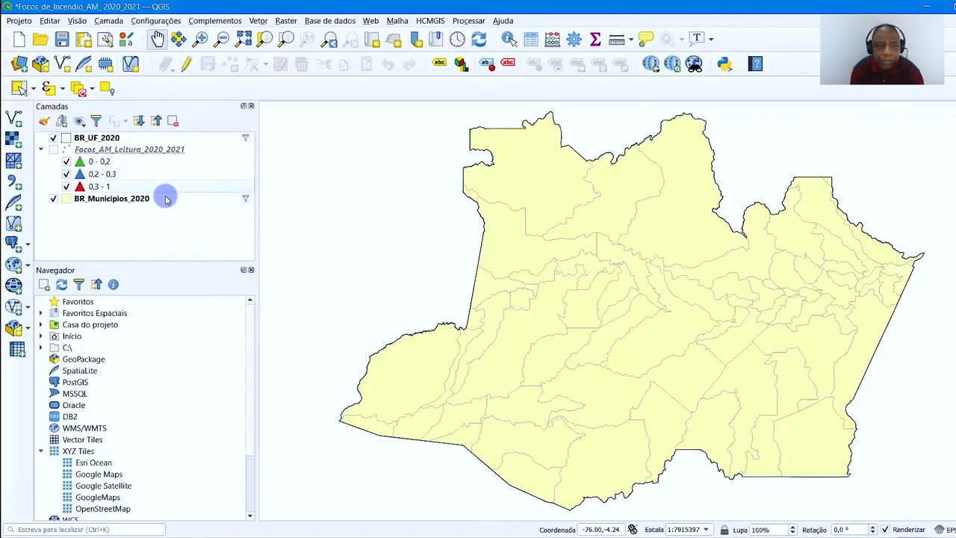
pyautogui.click(369, 20)
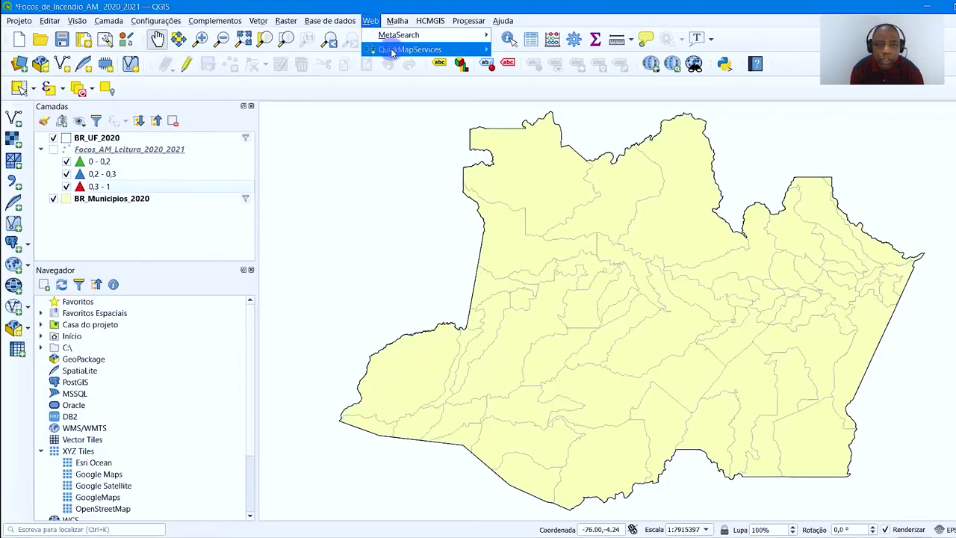
pyautogui.moveTo(409, 49)
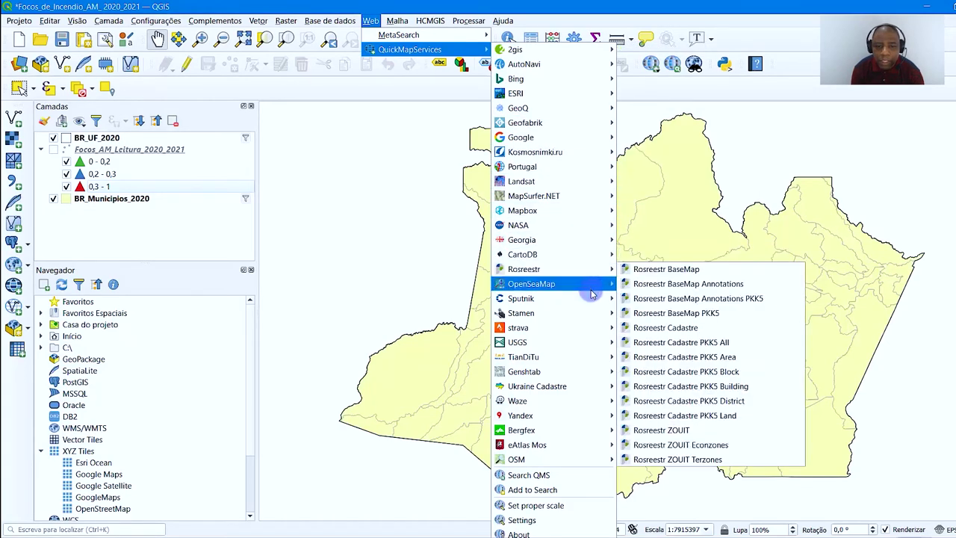
pyautogui.moveTo(582, 94)
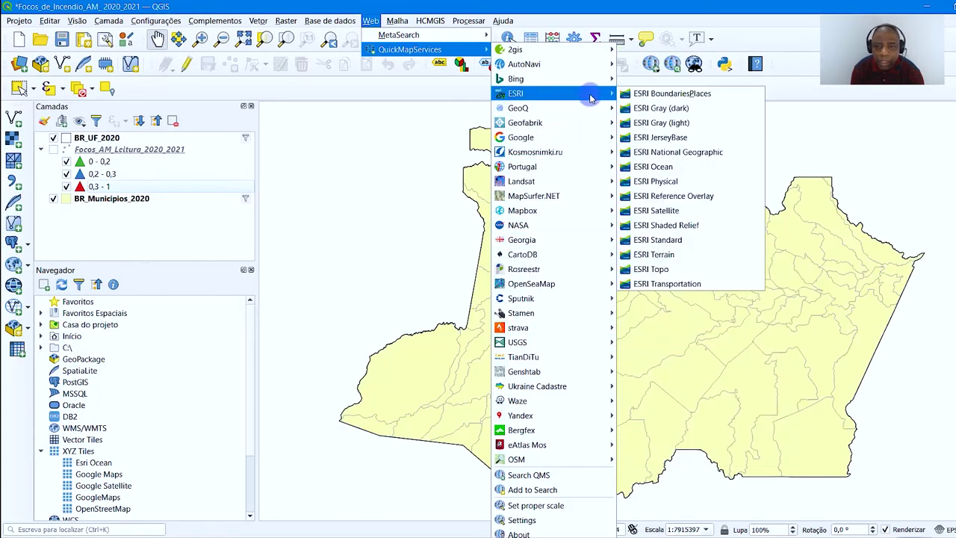
pyautogui.click(704, 171)
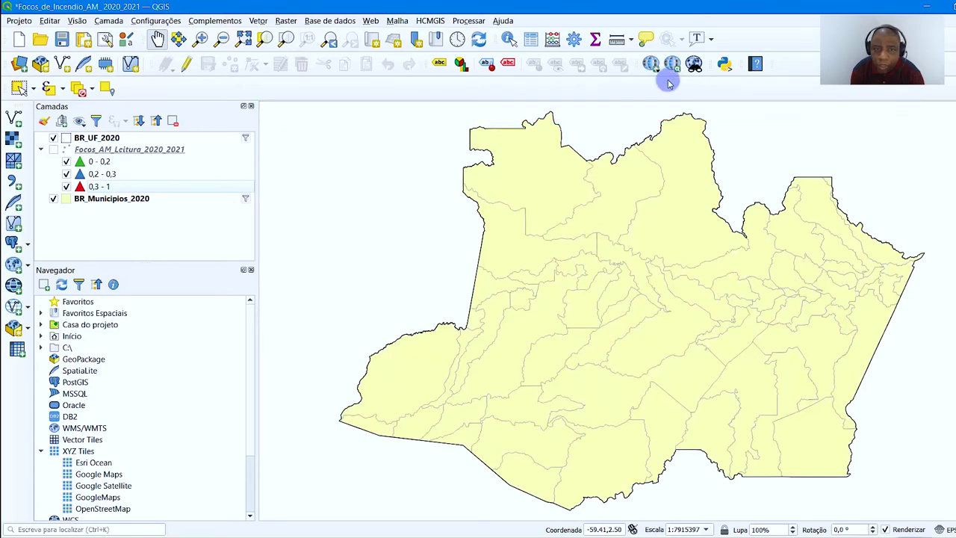
# Add the Esri Ocean basemap to the project through HCMGIS.
pyautogui.click(431, 21)
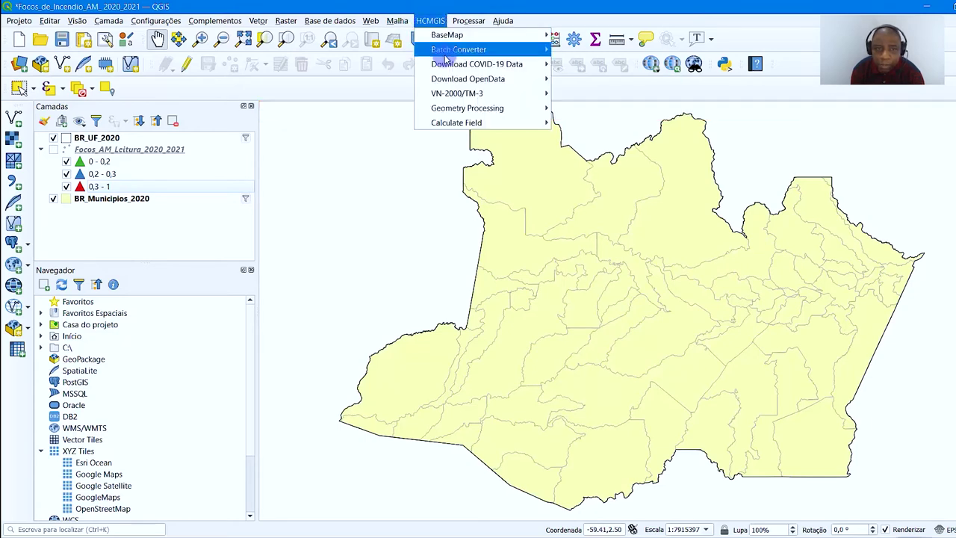
pyautogui.moveTo(448, 35)
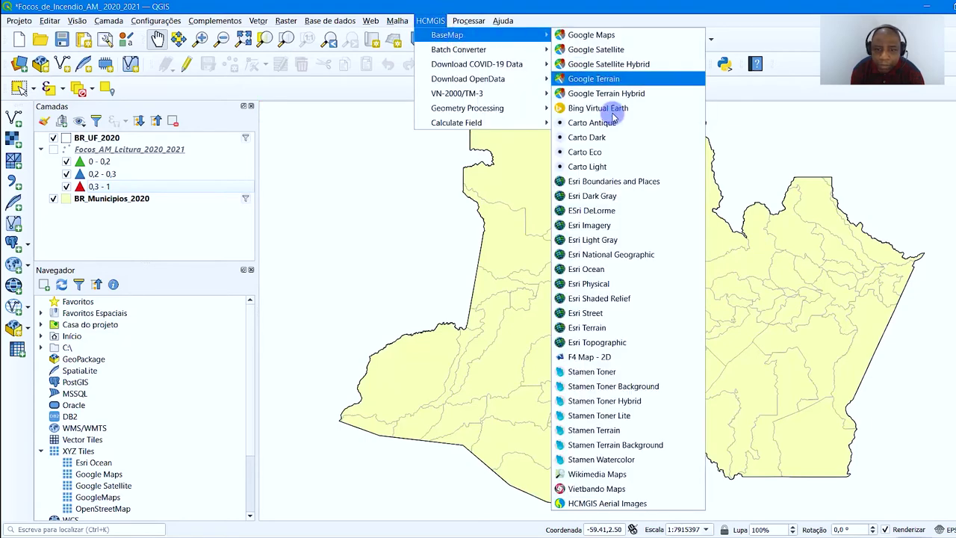
pyautogui.click(622, 268)
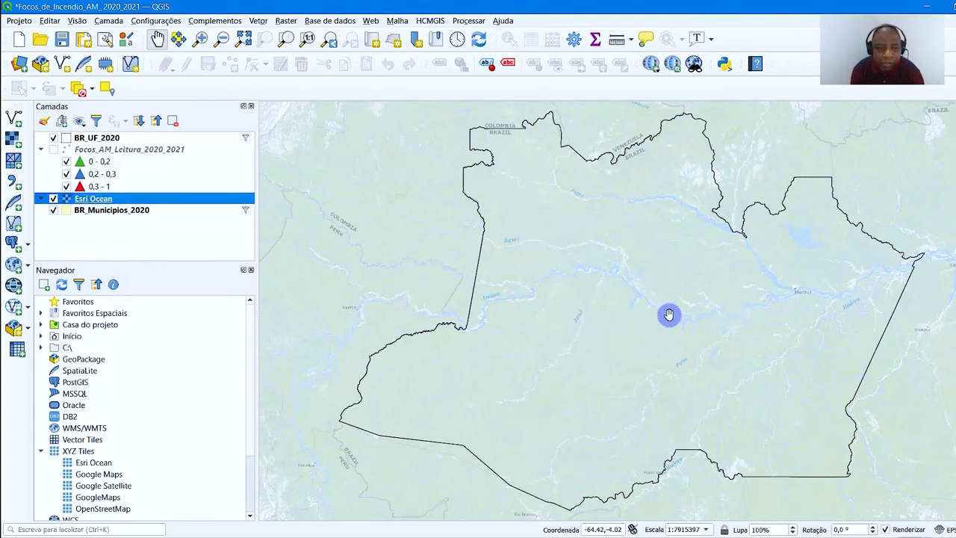
# Duplicate the BR_UF_2020 layer.
pyautogui.click(100, 139)
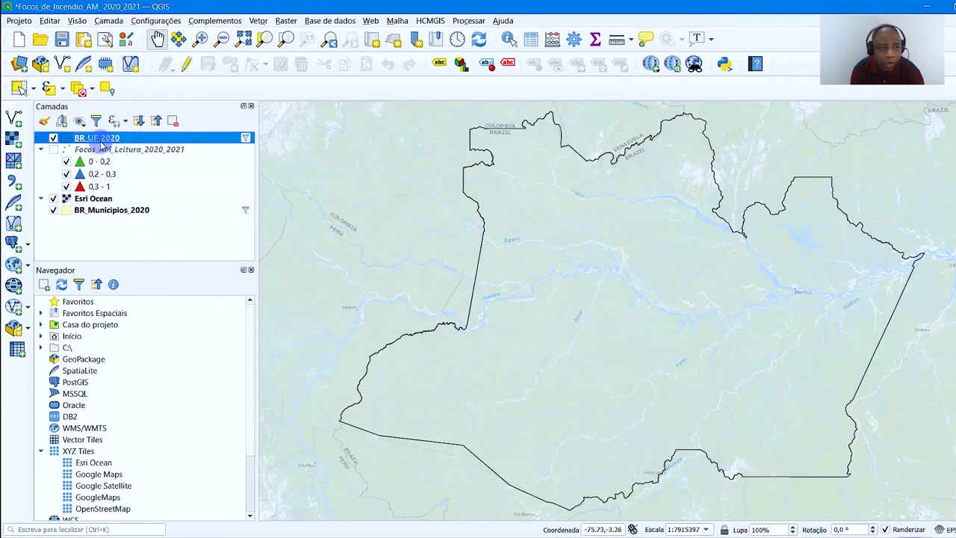
pyautogui.rightClick(101, 144)
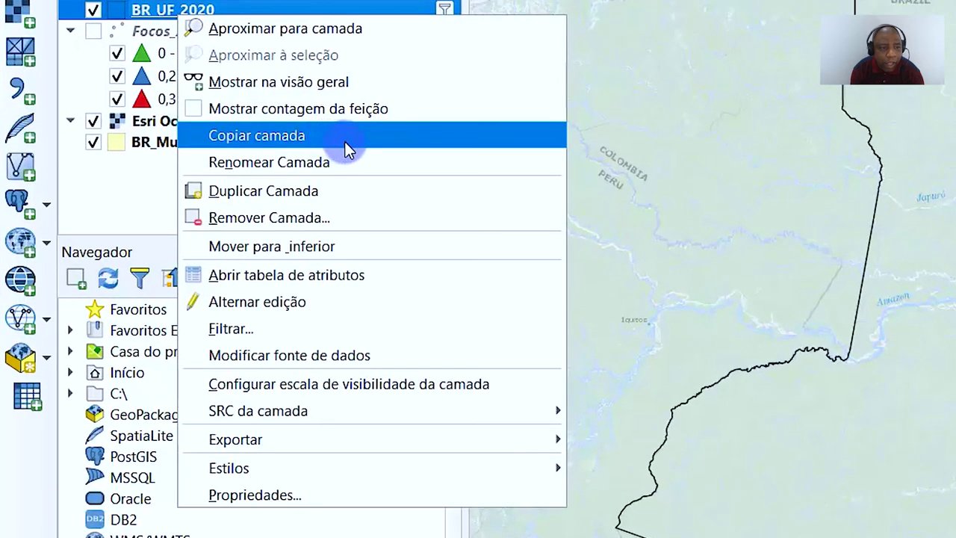
pyautogui.click(364, 190)
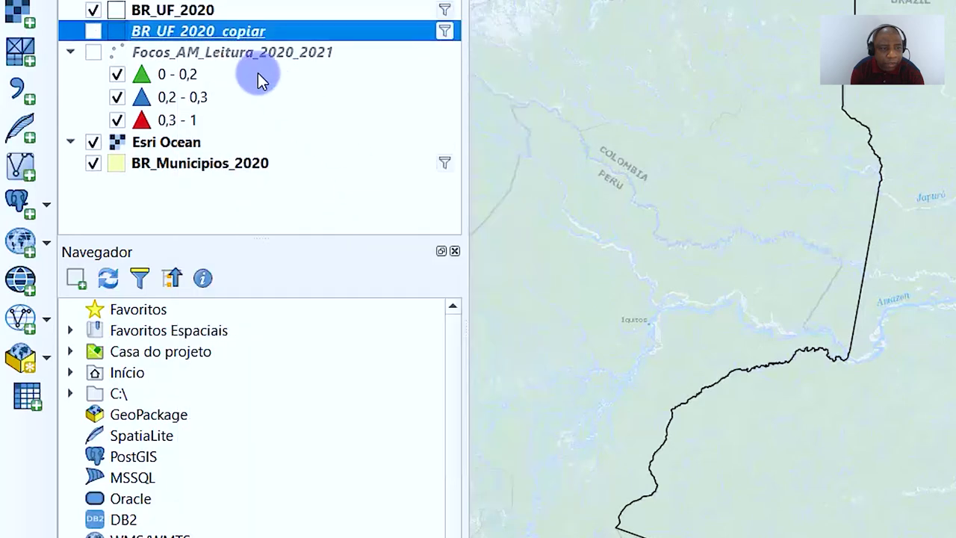
# Clear the Amazonas filter expression from the BR_UF_2020 copy and make that layer visible.
pyautogui.rightClick(243, 37)
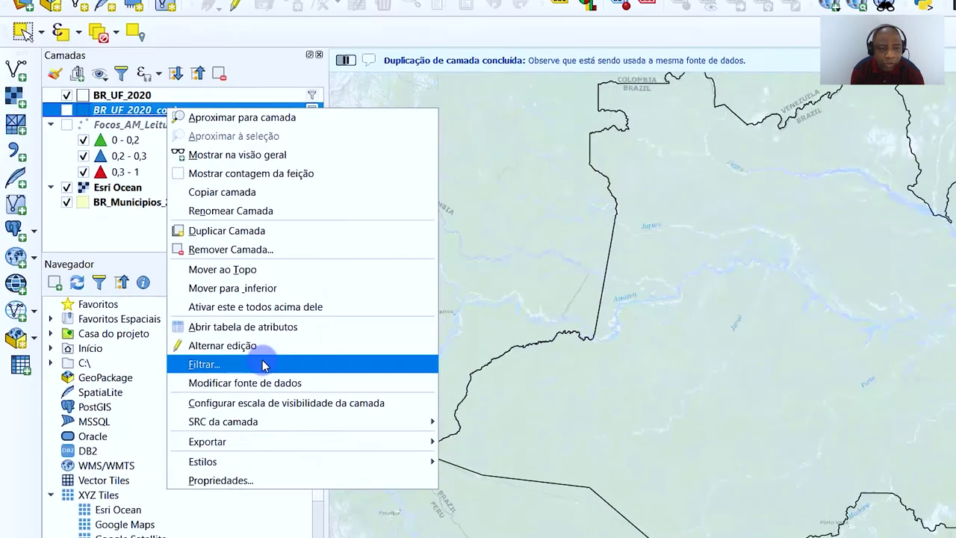
pyautogui.click(298, 395)
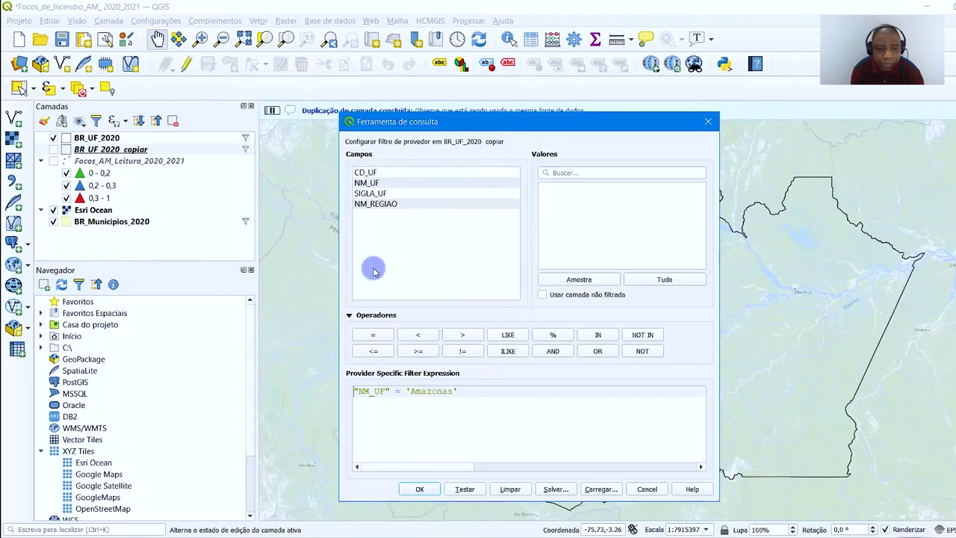
pyautogui.click(501, 490)
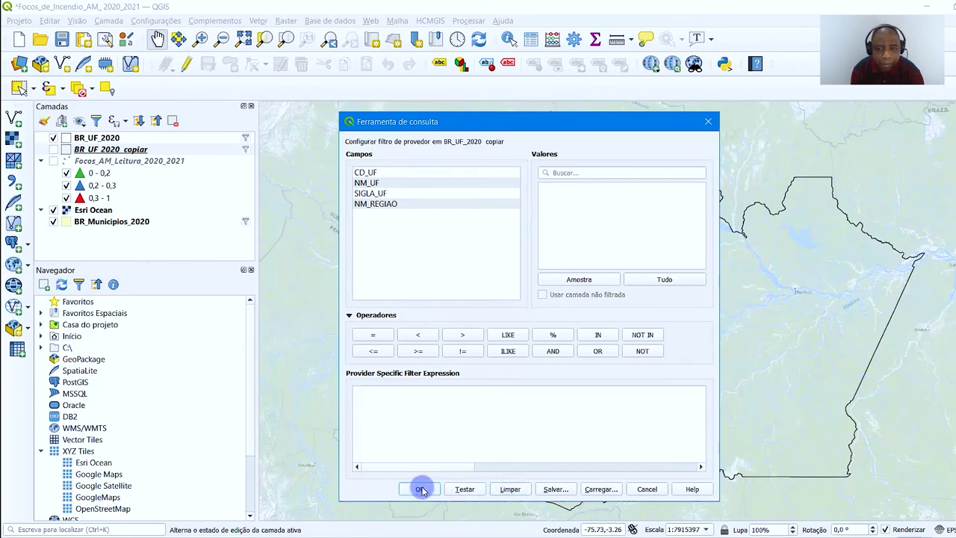
pyautogui.click(420, 490)
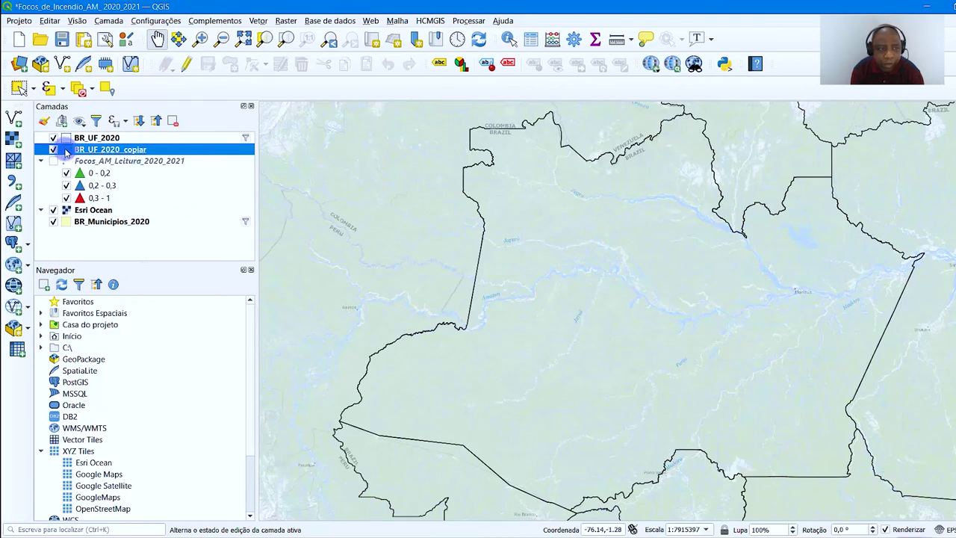
# Change the Simple Fill stroke colour of the BR_UF_2020 copy to grey.
pyautogui.click(45, 120)
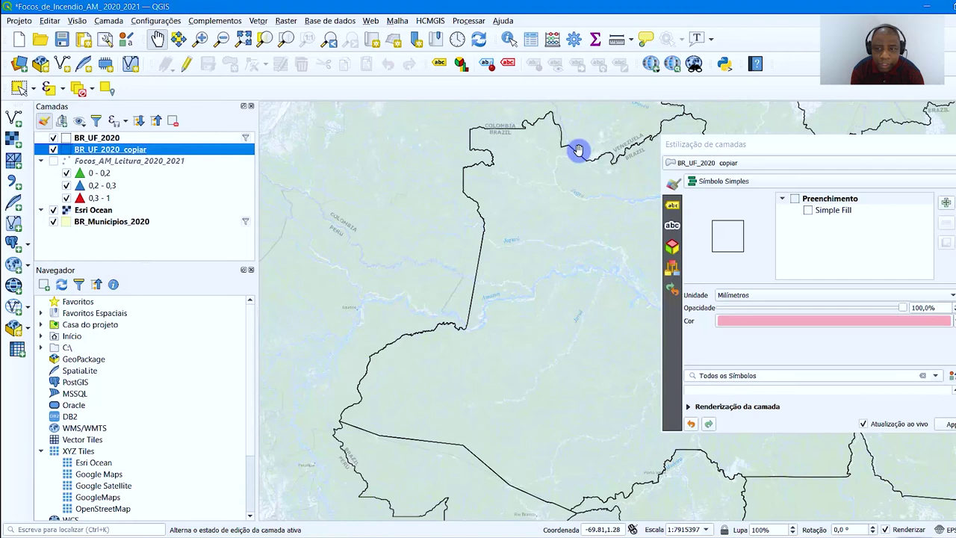
pyautogui.click(806, 211)
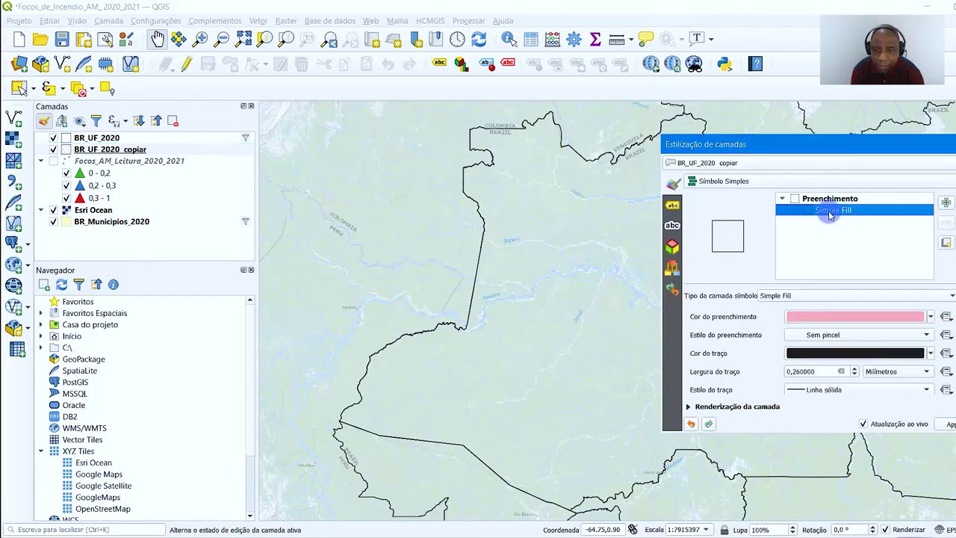
pyautogui.click(901, 358)
pyautogui.moveTo(804, 254); pyautogui.dragTo(795, 291)
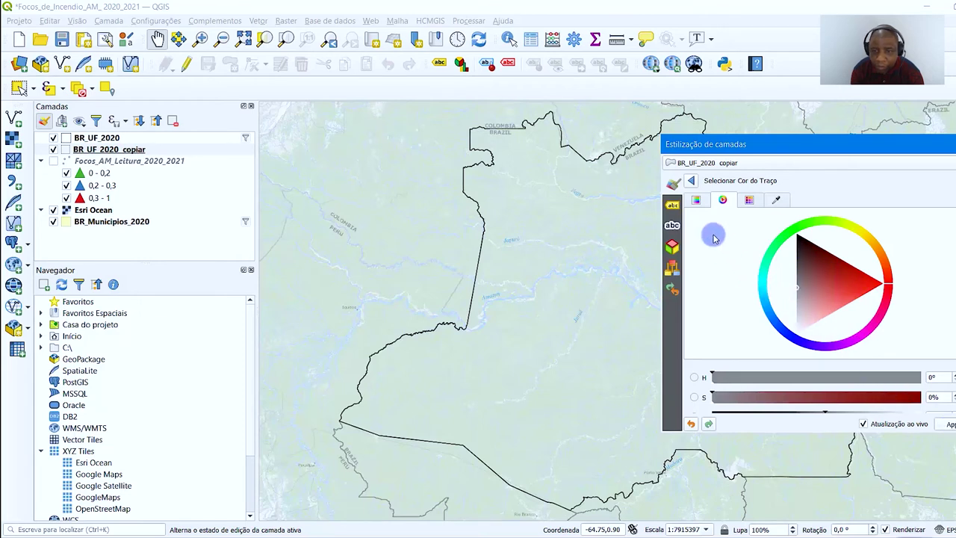
pyautogui.click(44, 126)
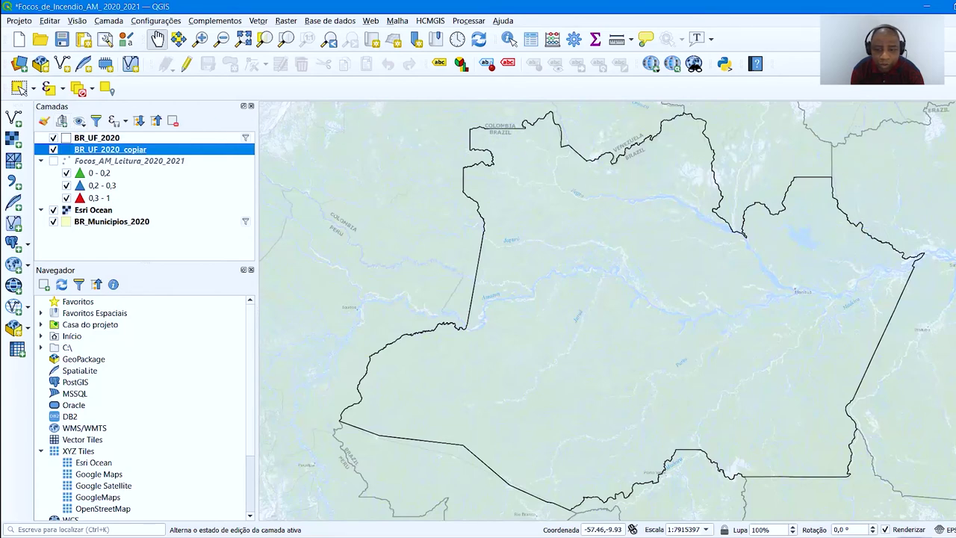
# Switch to the Incendios_INPE_2020_2021 layout window and refresh the layout.
pyautogui.hotkey('alt', 'Tab')
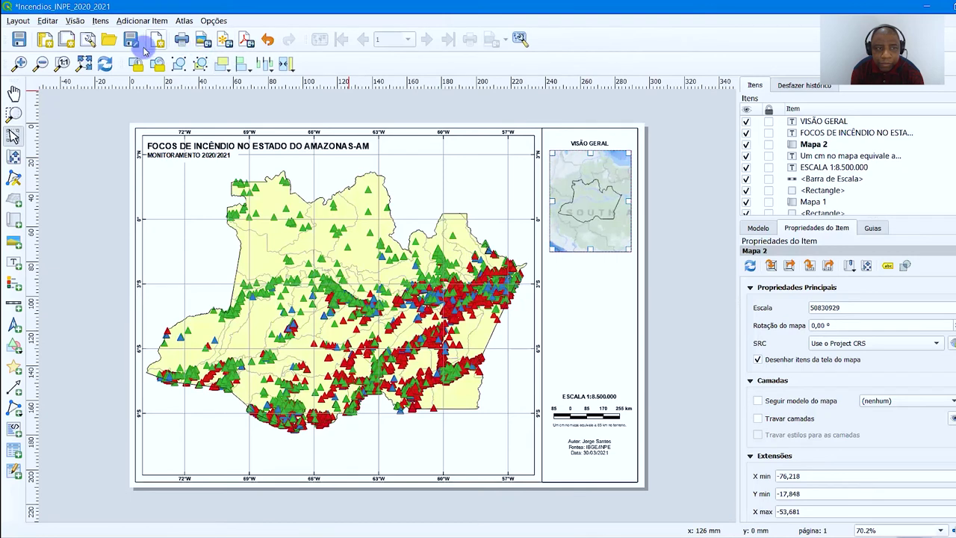
pyautogui.click(105, 67)
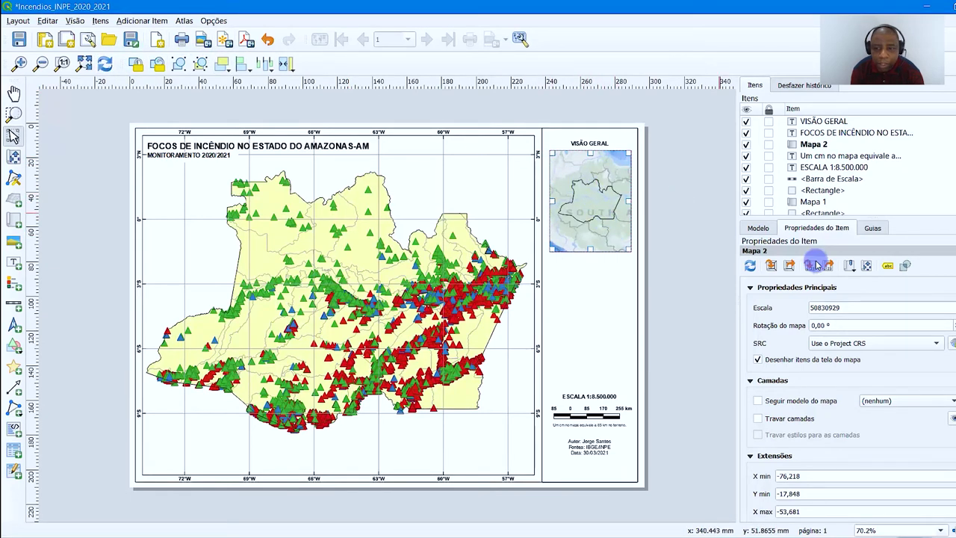
pyautogui.moveTo(857, 306); pyautogui.dragTo(806, 307)
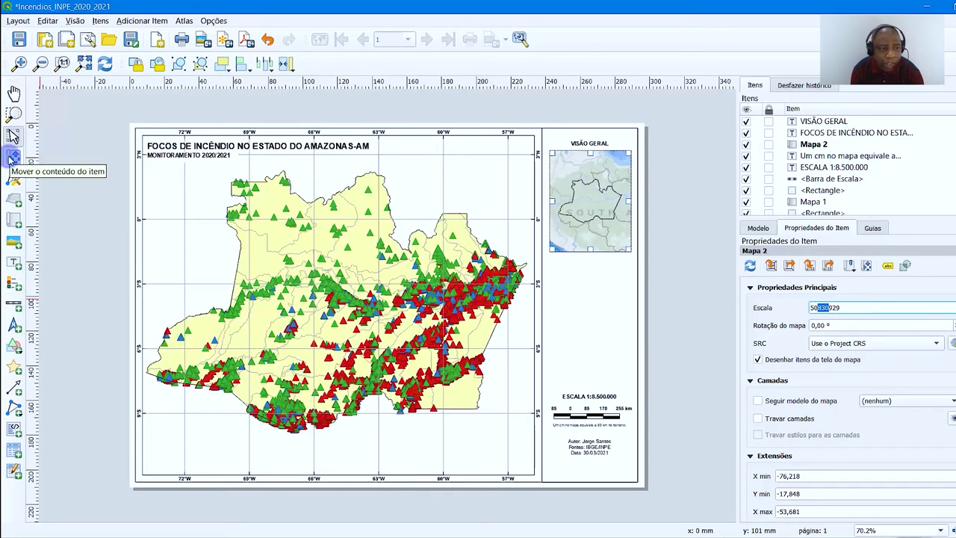
# Zoom out and shift Mapa 2's content to show all of Brazil at about 1:89.500.000, and extend its frame downward.
pyautogui.click(13, 158)
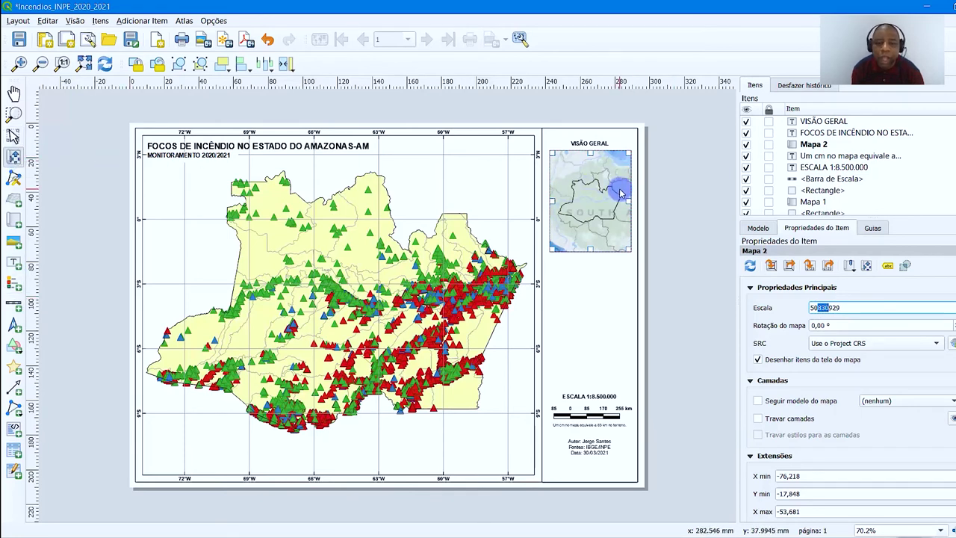
pyautogui.scroll(-1, 608, 199)
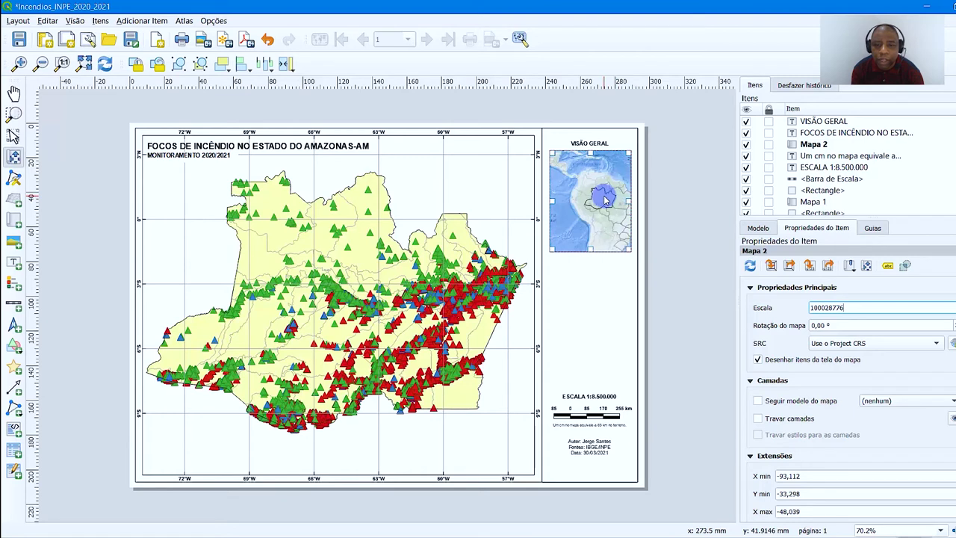
pyautogui.moveTo(605, 198); pyautogui.dragTo(584, 187)
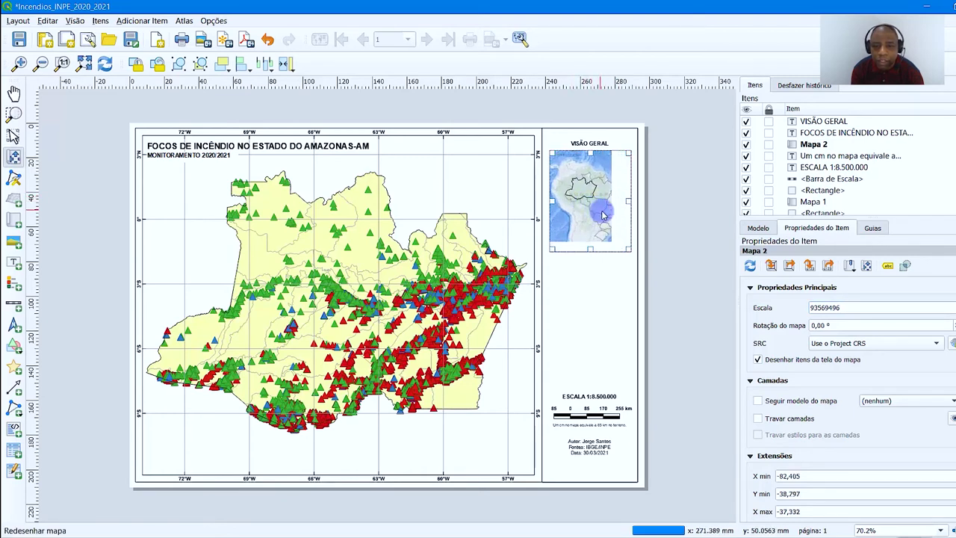
pyautogui.moveTo(605, 216); pyautogui.dragTo(598, 215)
pyautogui.press('v')
pyautogui.moveTo(589, 251); pyautogui.dragTo(593, 273)
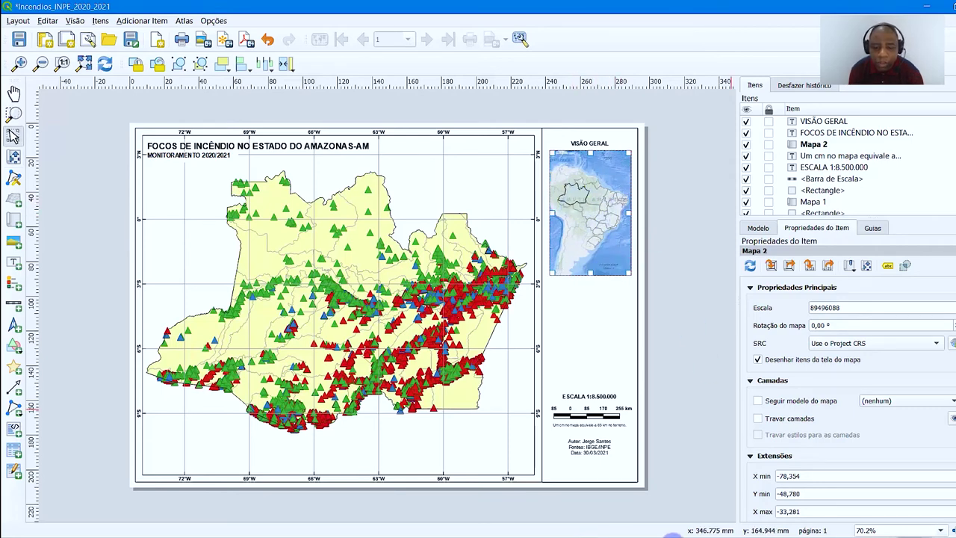
# In the main project window, move BR_Municipios_2020 above the Esri Ocean layer, and return to the layout.
pyautogui.click(672, 534)
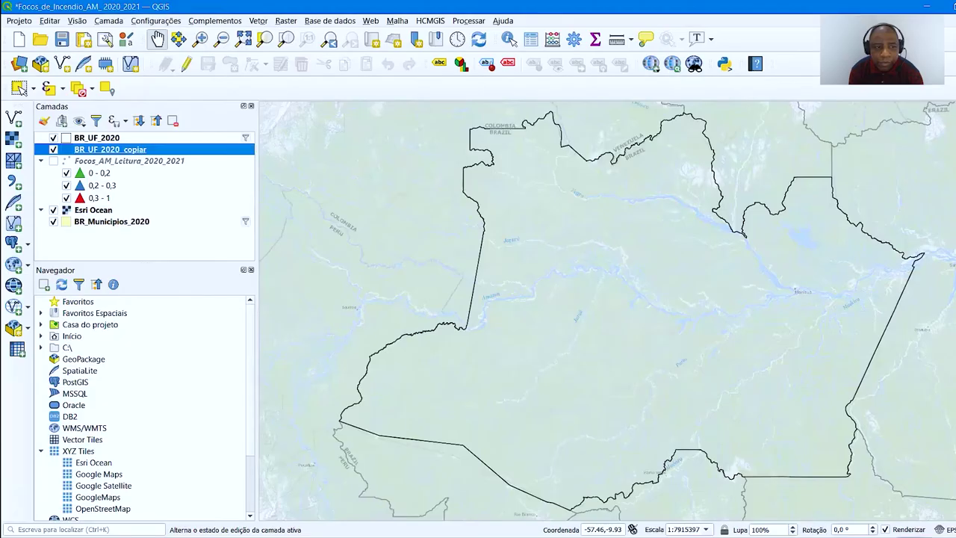
pyautogui.click(97, 222)
pyautogui.moveTo(100, 224); pyautogui.dragTo(108, 210)
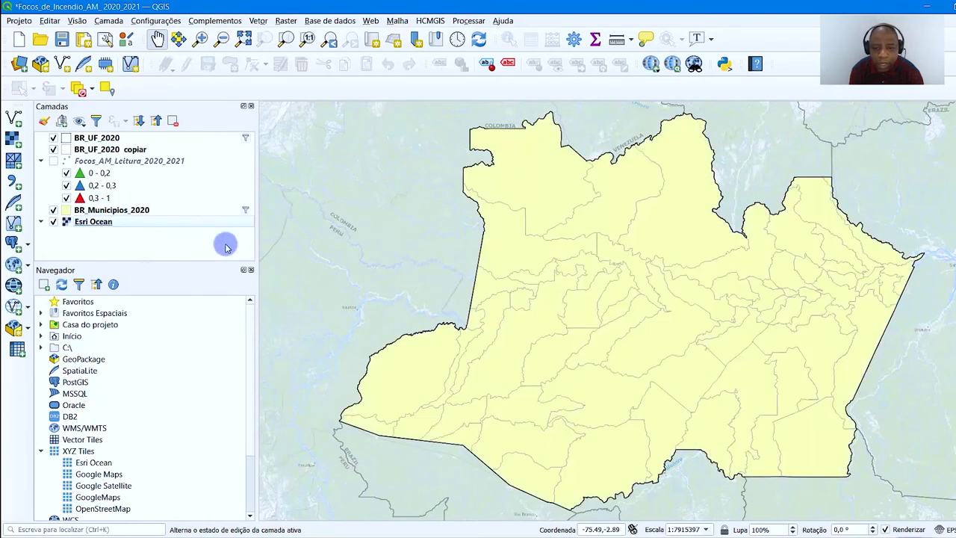
pyautogui.click(819, 534)
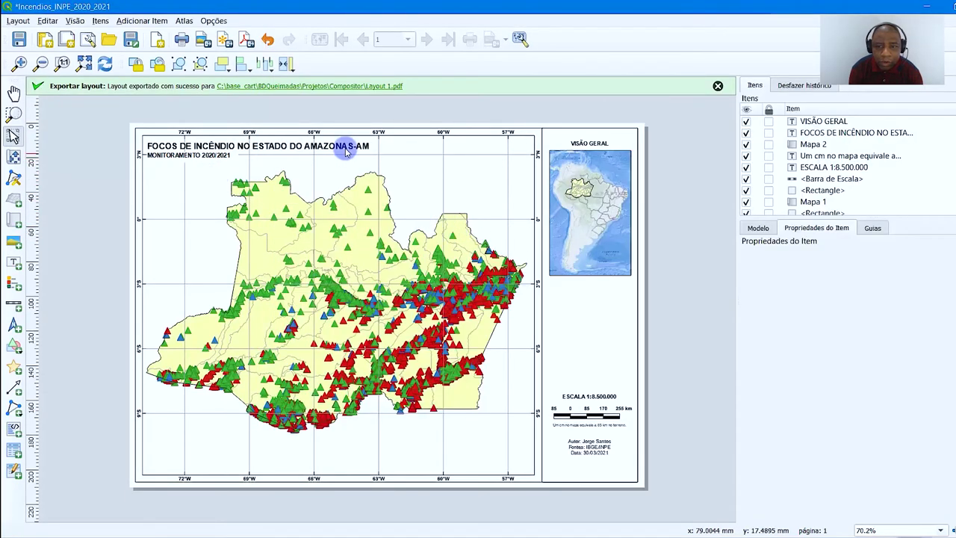
# Add a north arrow in the upper-right corner of the main map and set its stroke colour to grey.
pyautogui.click(15, 326)
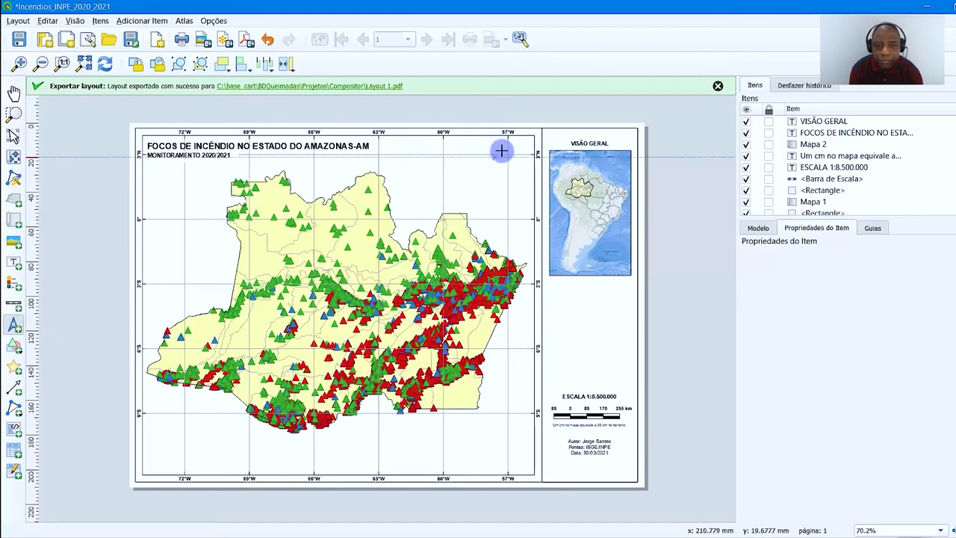
pyautogui.moveTo(479, 146)
pyautogui.mouseDown()
pyautogui.moveTo(512, 175)
pyautogui.moveTo(516, 197)
pyautogui.mouseUp()
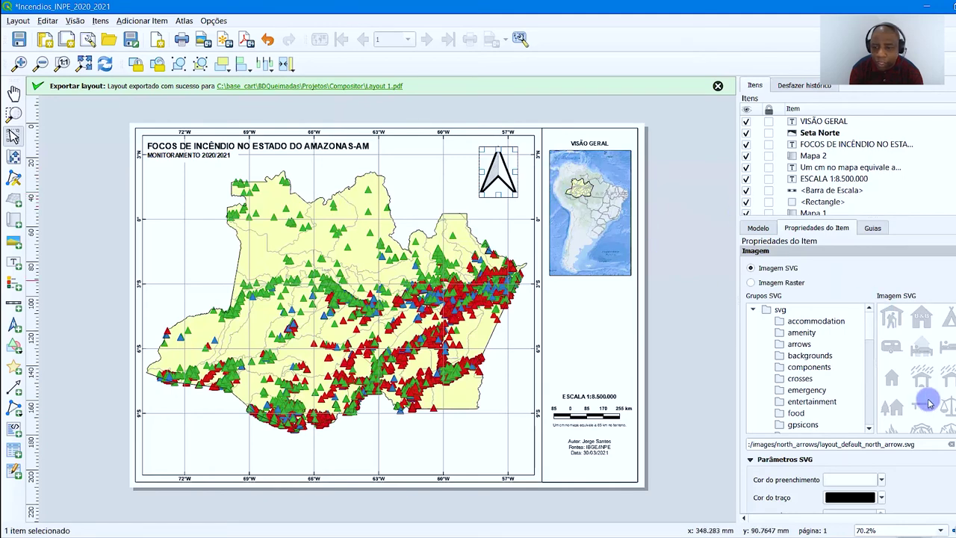
pyautogui.click(881, 496)
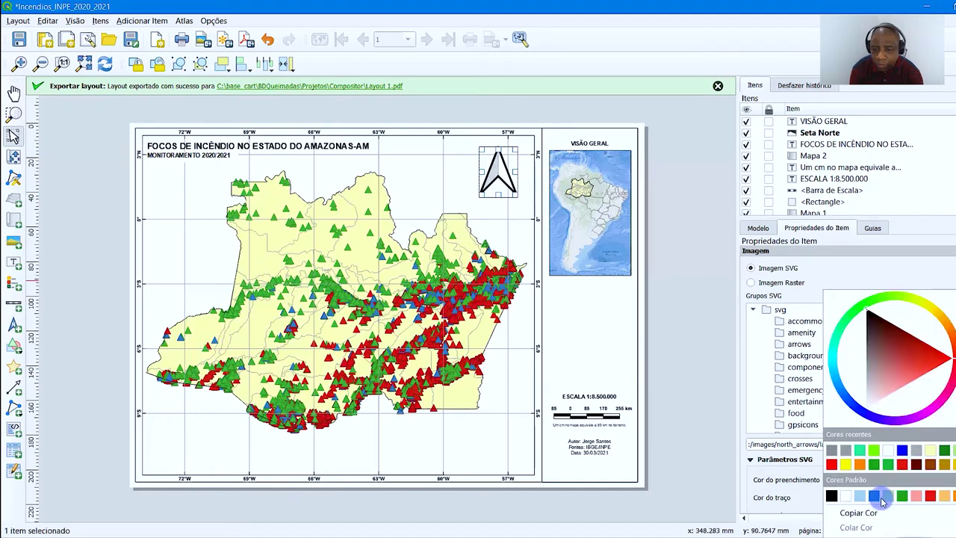
pyautogui.click(831, 449)
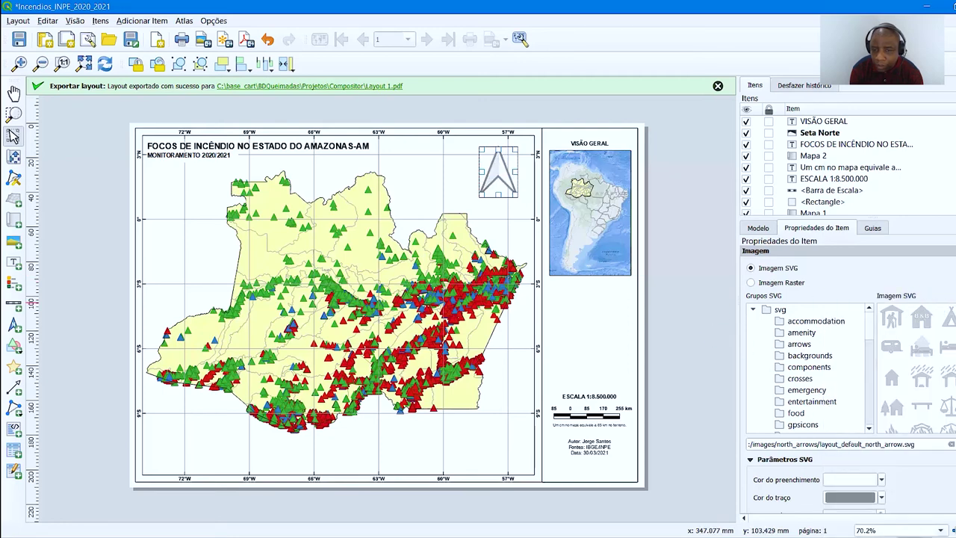
# Shrink the north arrow within the main map's upper-right corner and dismiss the layout export message.
pyautogui.moveTo(482, 192); pyautogui.dragTo(504, 185)
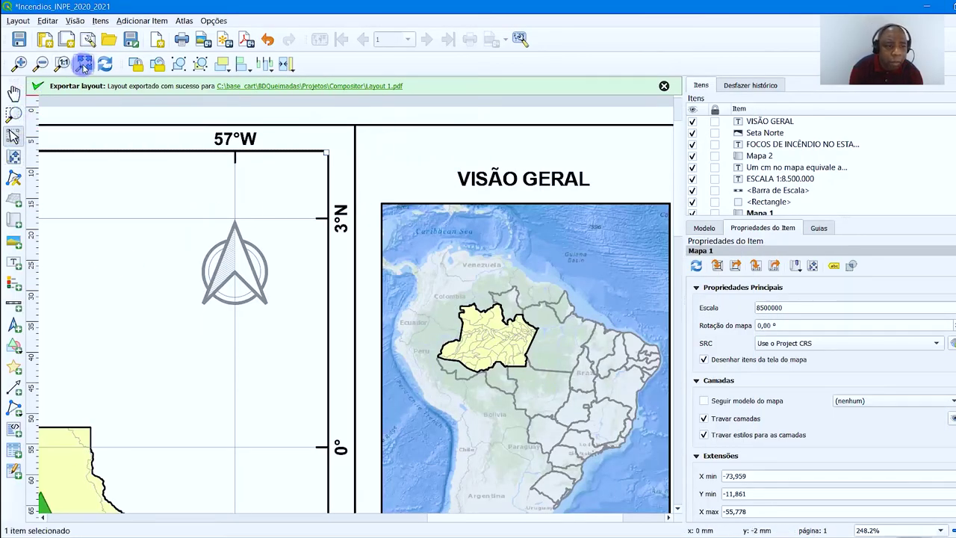
pyautogui.click(84, 65)
pyautogui.click(535, 113)
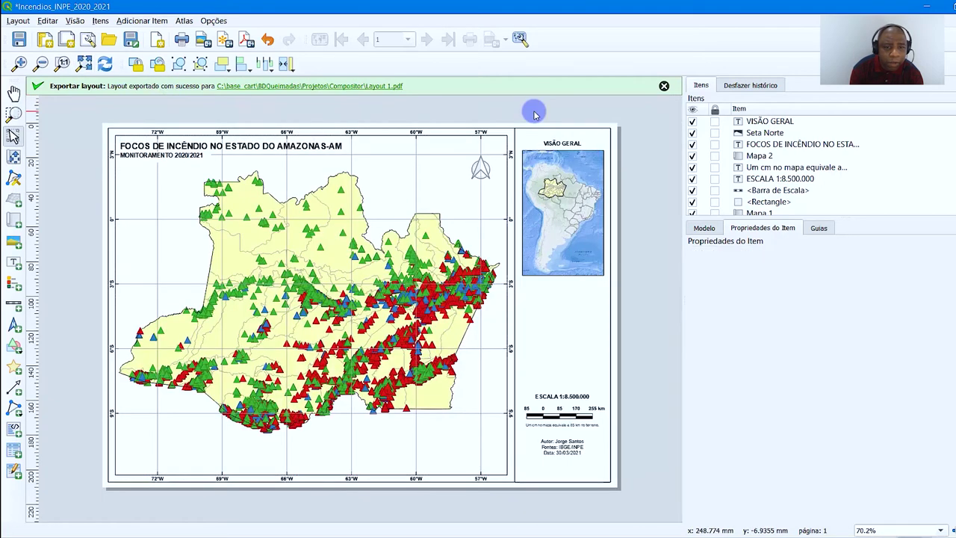
pyautogui.click(663, 86)
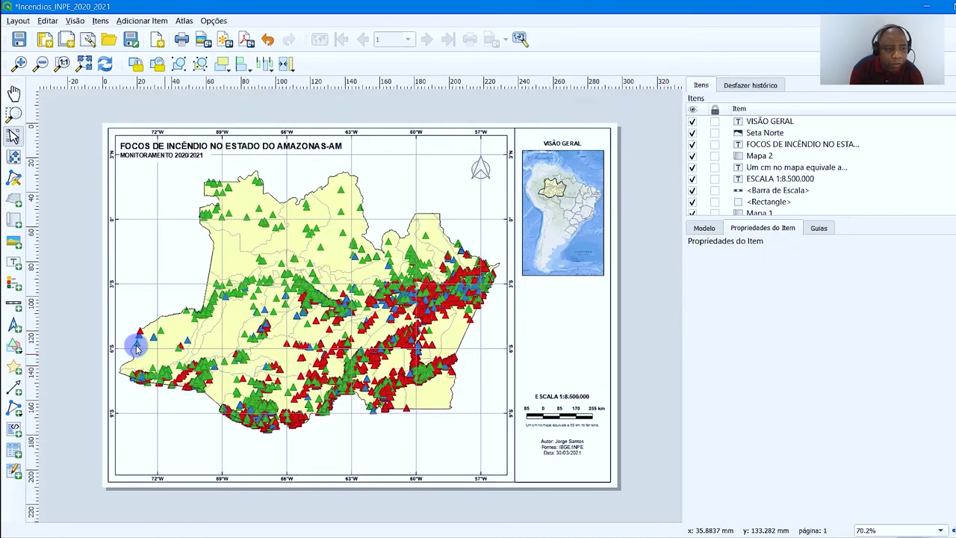
# Add a legend below the overview map in the side panel and turn off its automatic update.
pyautogui.click(12, 285)
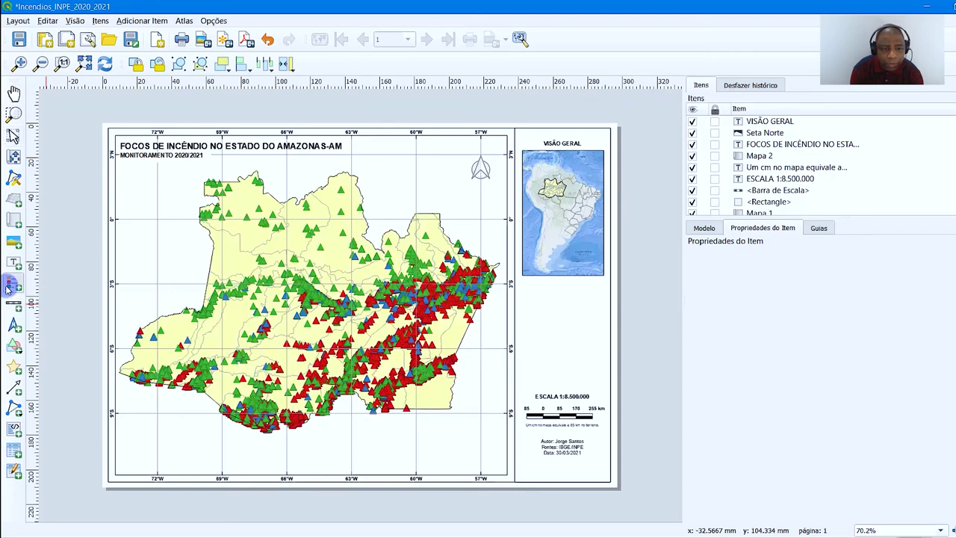
pyautogui.moveTo(521, 297); pyautogui.dragTo(598, 384)
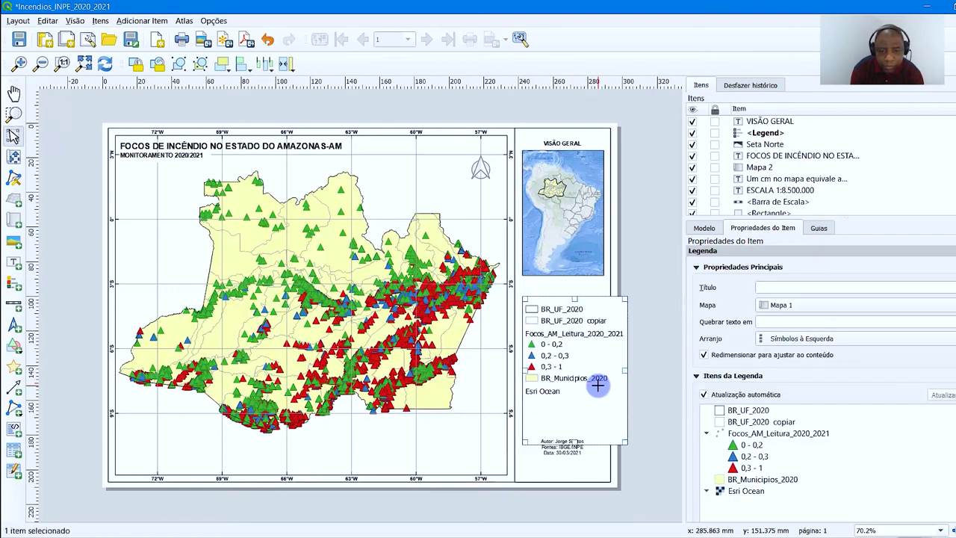
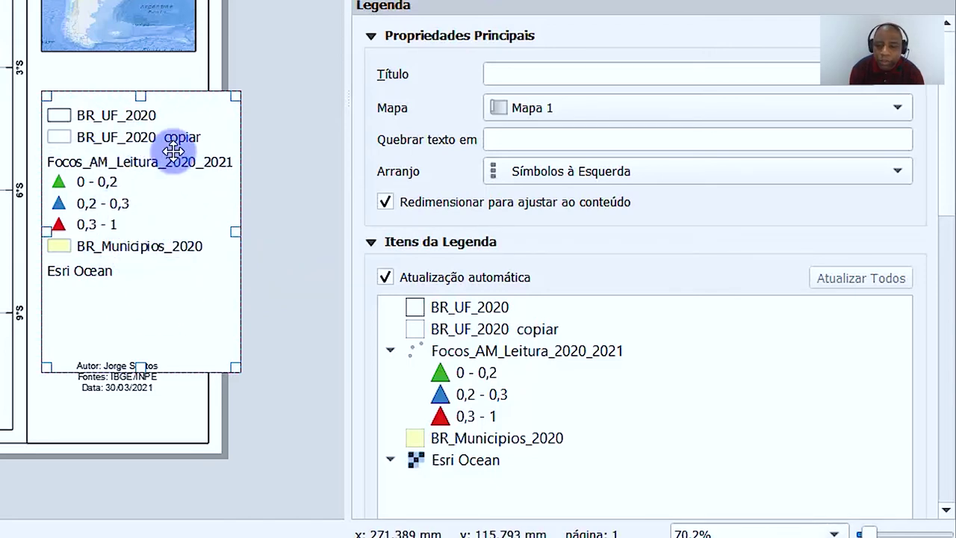
pyautogui.moveTo(939, 127); pyautogui.dragTo(941, 165)
pyautogui.click(384, 107)
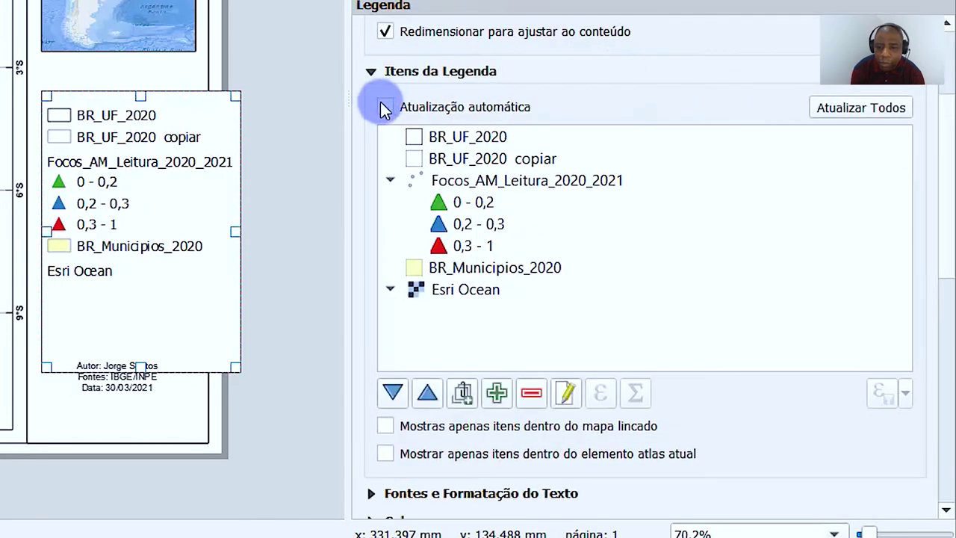
# Remove the BR_UF_2020 copiar and Esri Ocean entries from the legend.
pyautogui.click(495, 159)
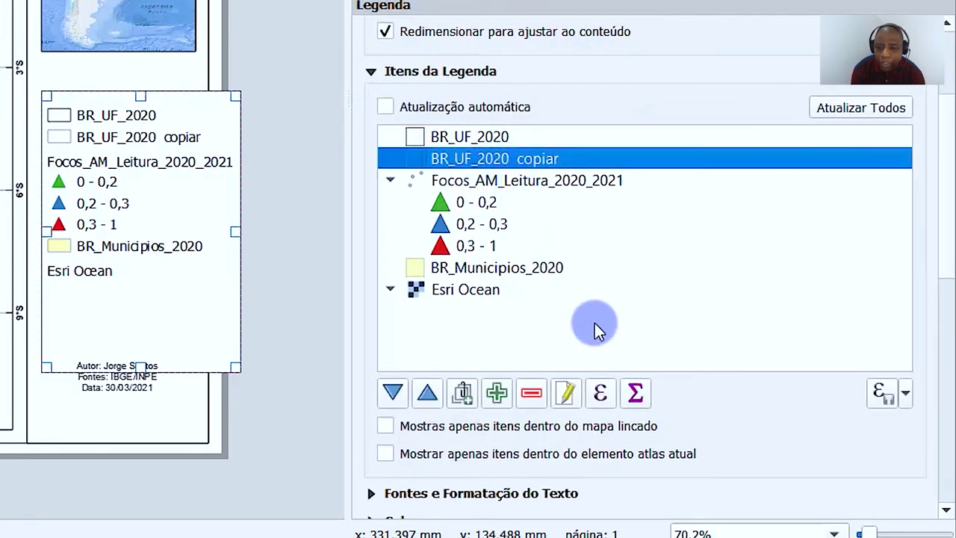
pyautogui.click(533, 392)
pyautogui.click(494, 268)
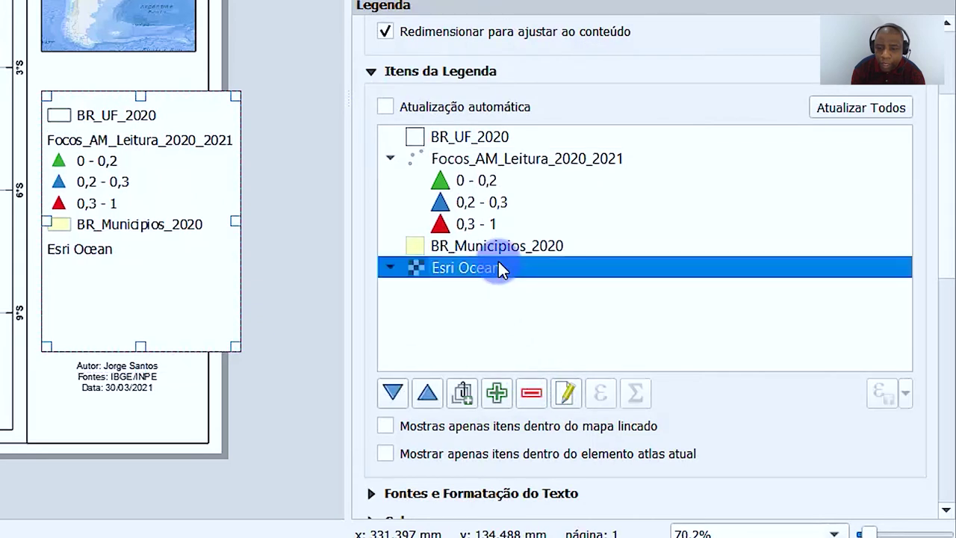
pyautogui.click(531, 391)
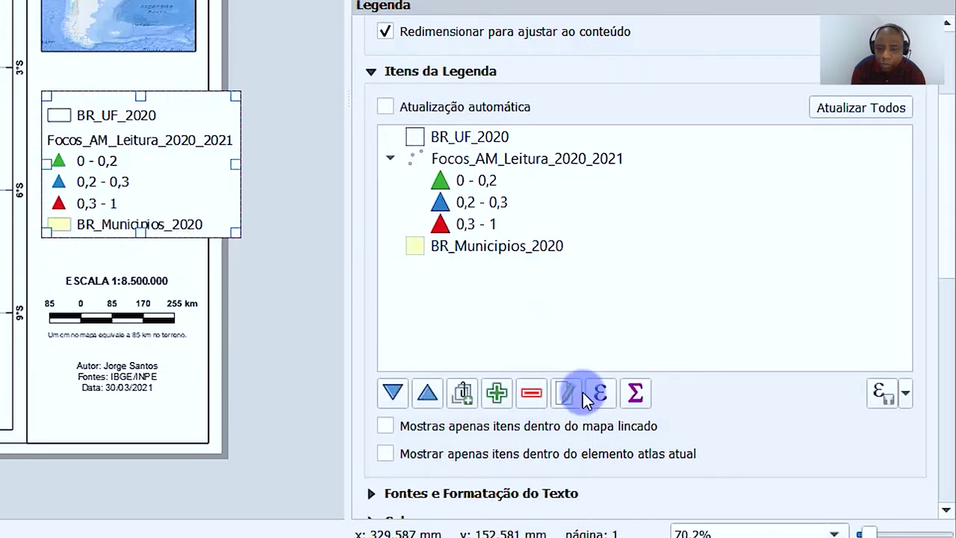
# Reorder the legend so BR_UF_2020 comes first, followed by BR_Municipios_2020, both above the fire points entry.
pyautogui.click(495, 252)
pyautogui.click(430, 398)
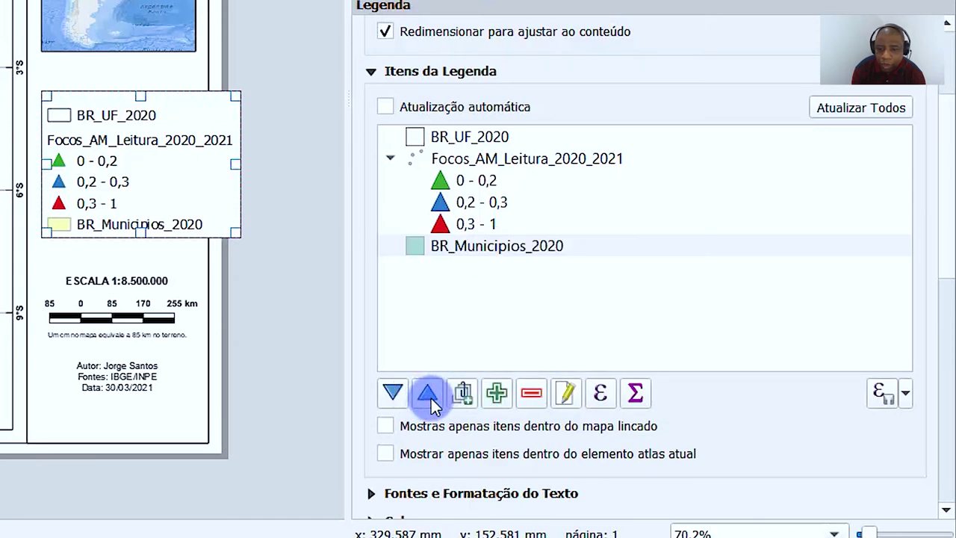
pyautogui.click(431, 400)
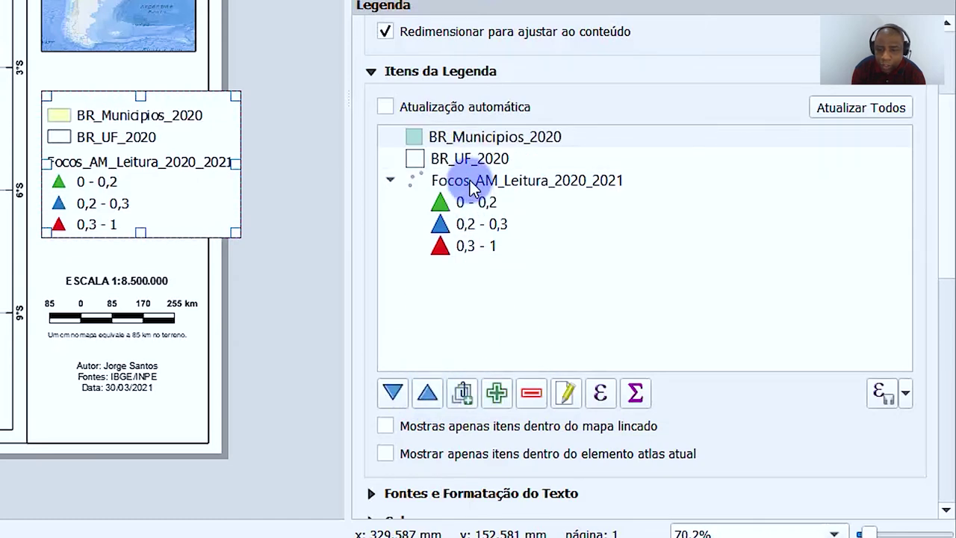
pyautogui.click(467, 159)
pyautogui.click(431, 393)
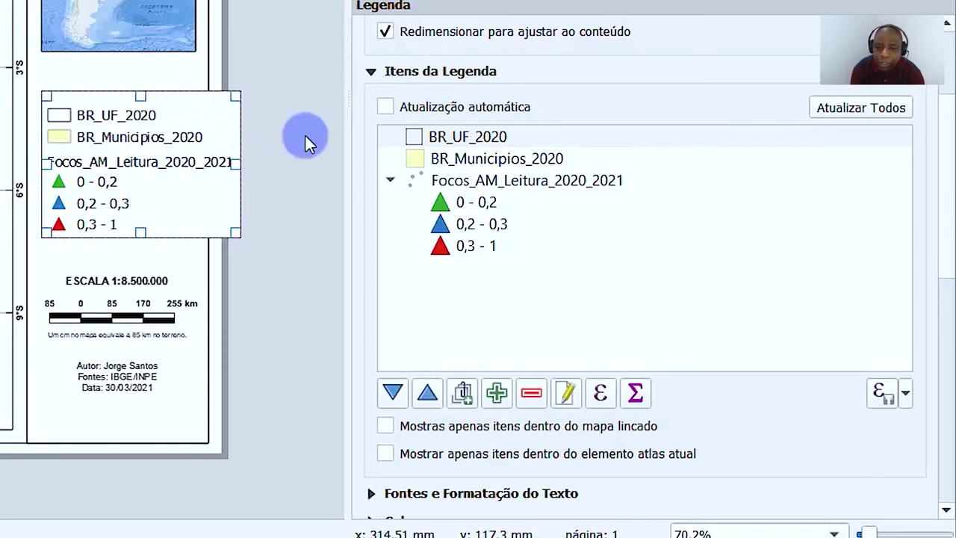
# Rename the BR_UF_2020 legend entry as "Limite Estadual" and return to the legend's item list.
pyautogui.click(461, 140)
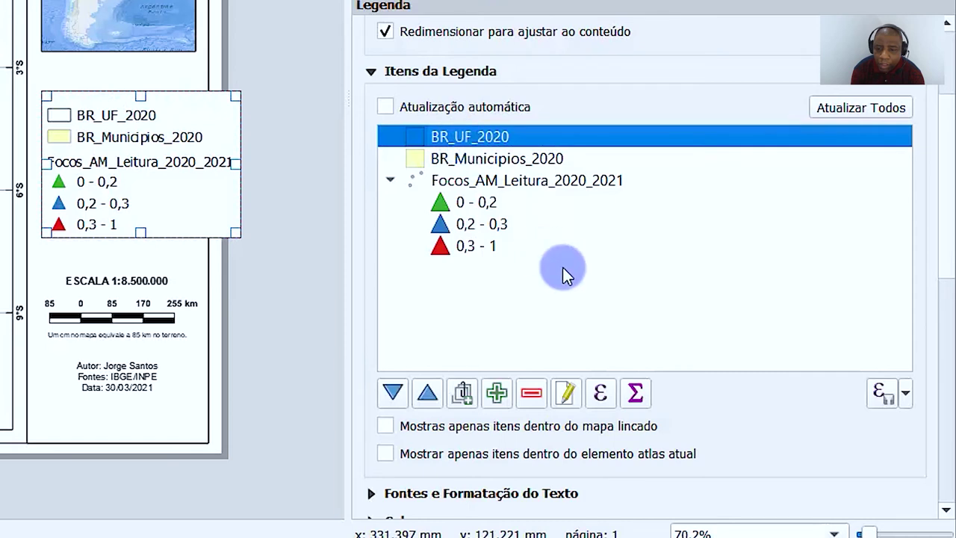
pyautogui.click(568, 394)
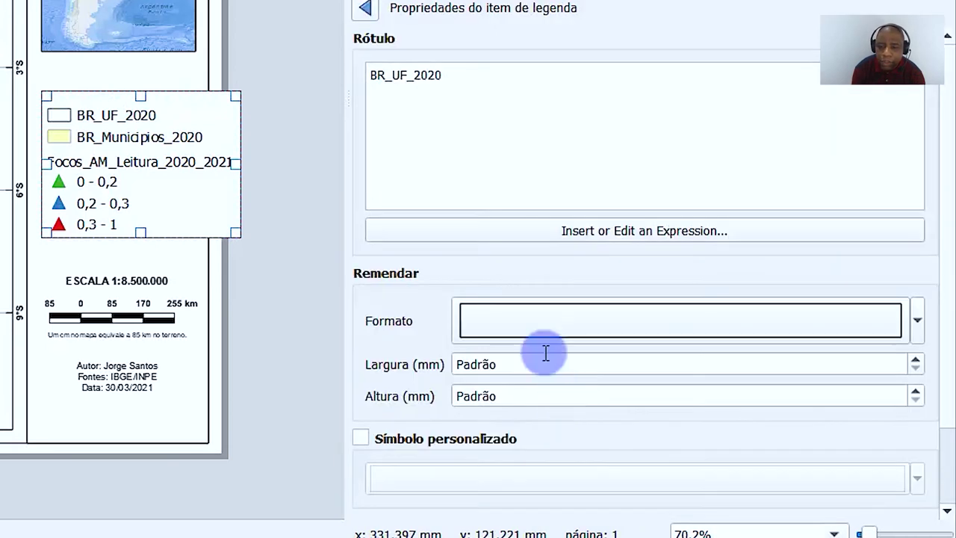
pyautogui.moveTo(448, 75); pyautogui.dragTo(284, 67)
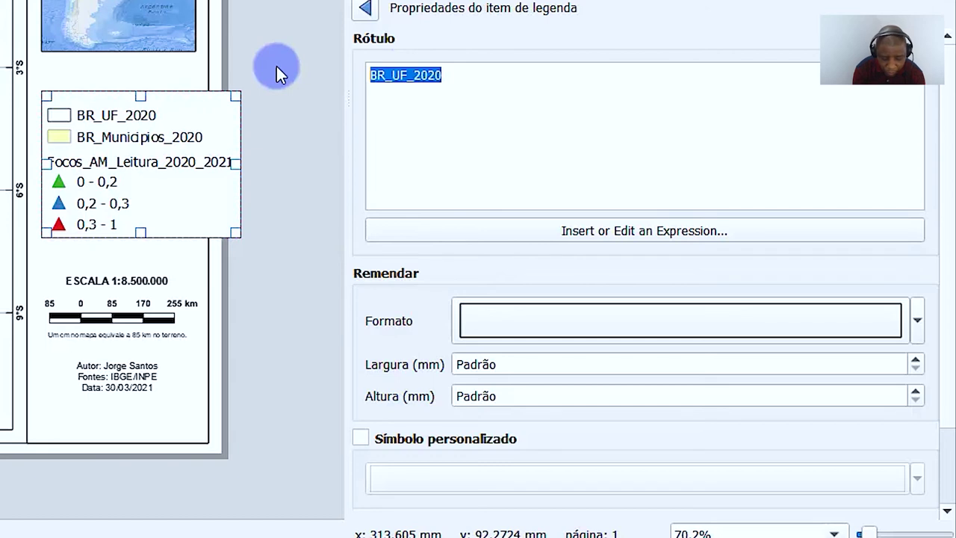
pyautogui.write('Iimite')
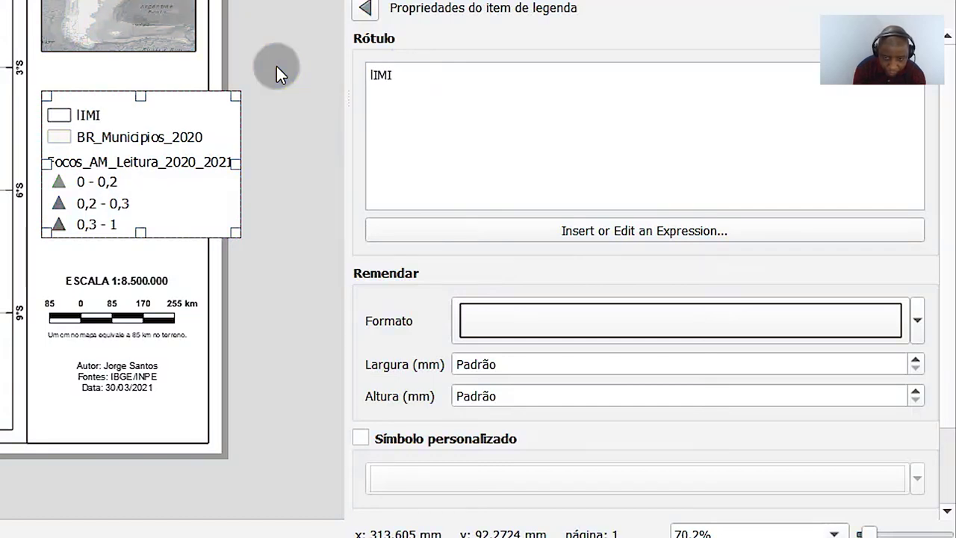
pyautogui.press('BackSpace')
pyautogui.press('BackSpace')
pyautogui.press('BackSpace')
pyautogui.press('BackSpace')
pyautogui.press('BackSpace')
pyautogui.press('BackSpace')
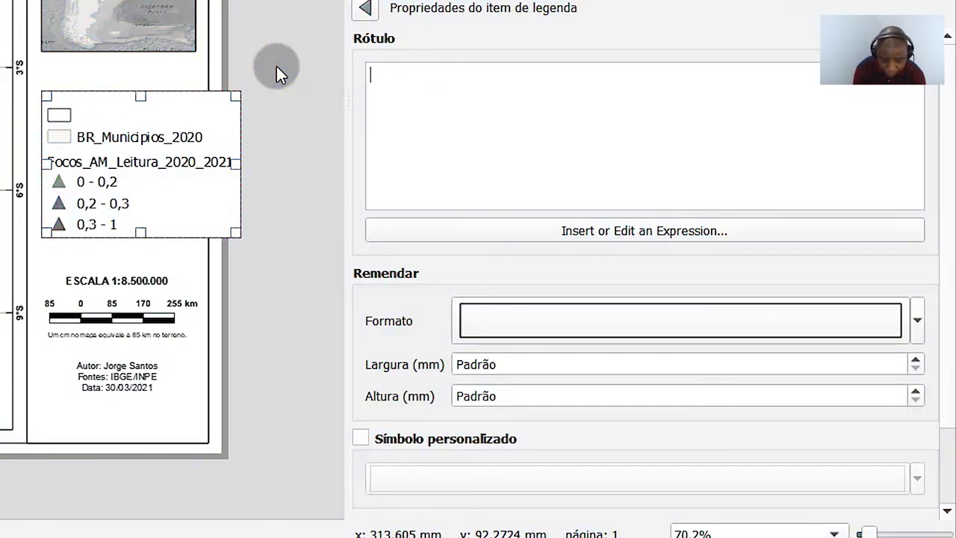
pyautogui.write('Limite')
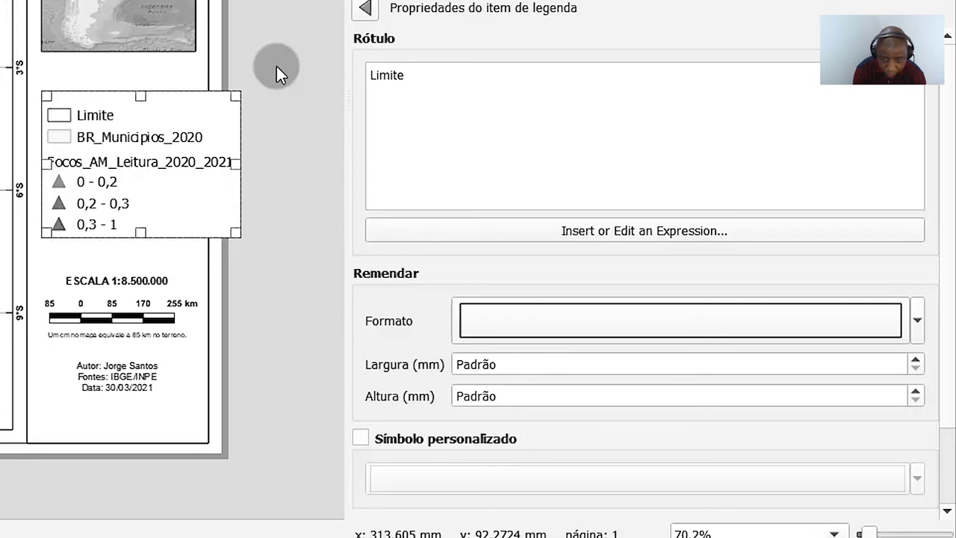
pyautogui.write(' Estadual')
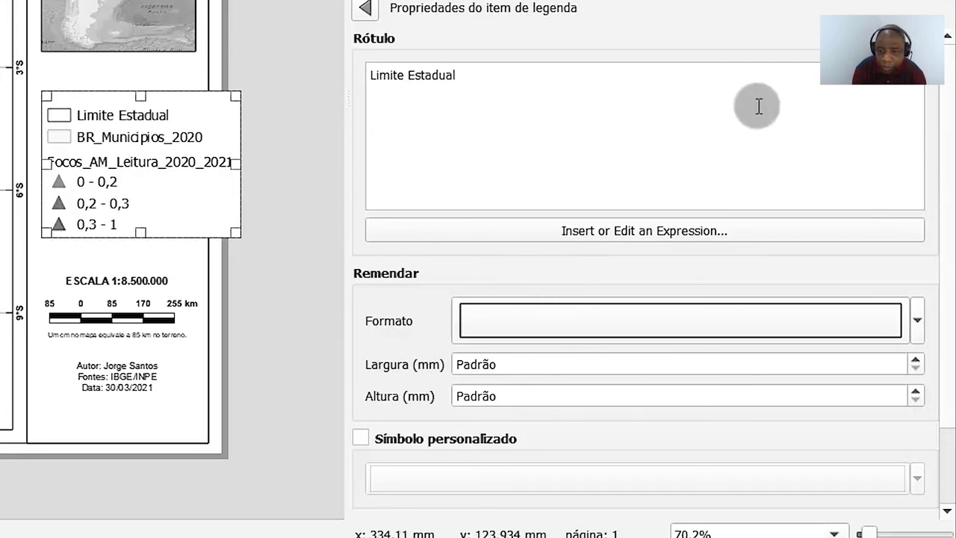
pyautogui.click(366, 9)
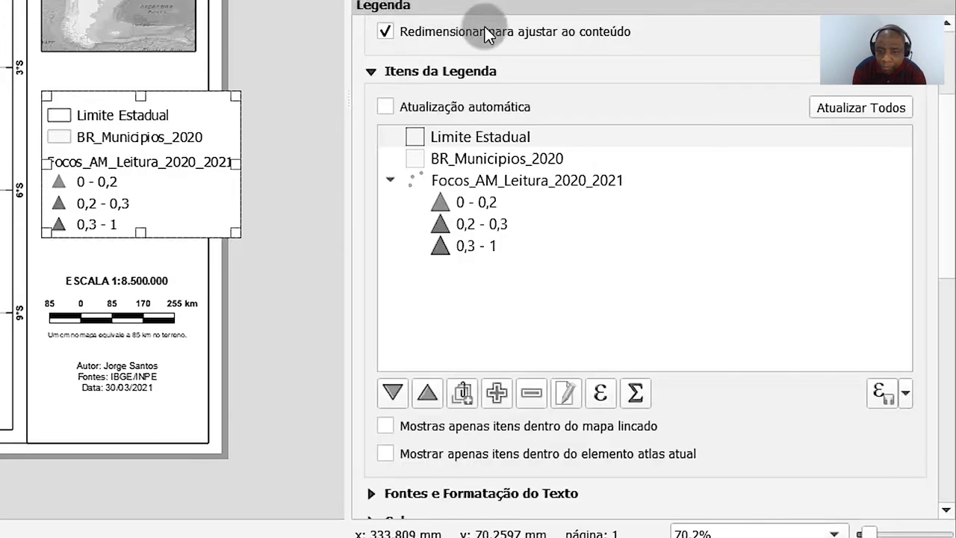
# Rename the BR_Municipios_2020 legend entry as "Municípios" and return to the legend's item list.
pyautogui.click(508, 157)
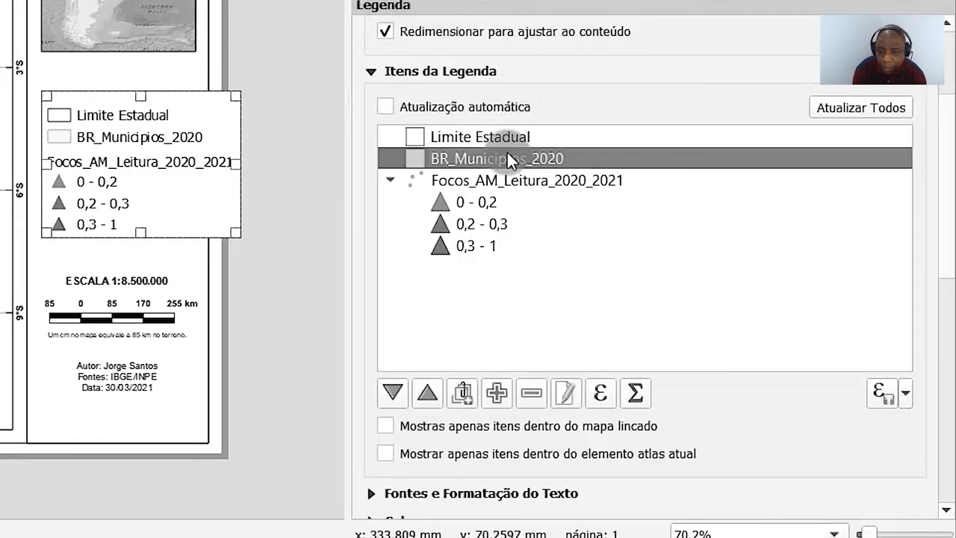
pyautogui.click(564, 404)
pyautogui.doubleClick(521, 78)
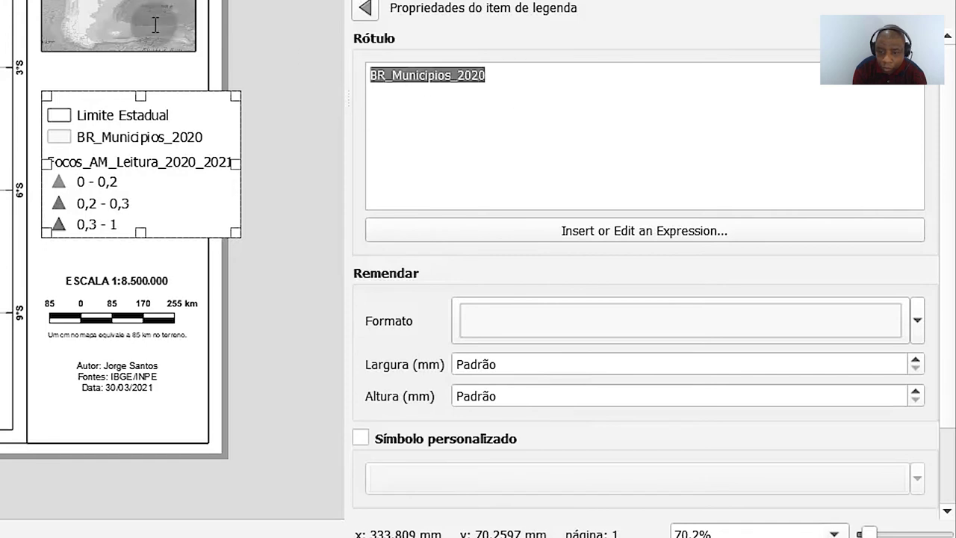
pyautogui.write('Min')
pyautogui.press('BackSpace')
pyautogui.press('BackSpace')
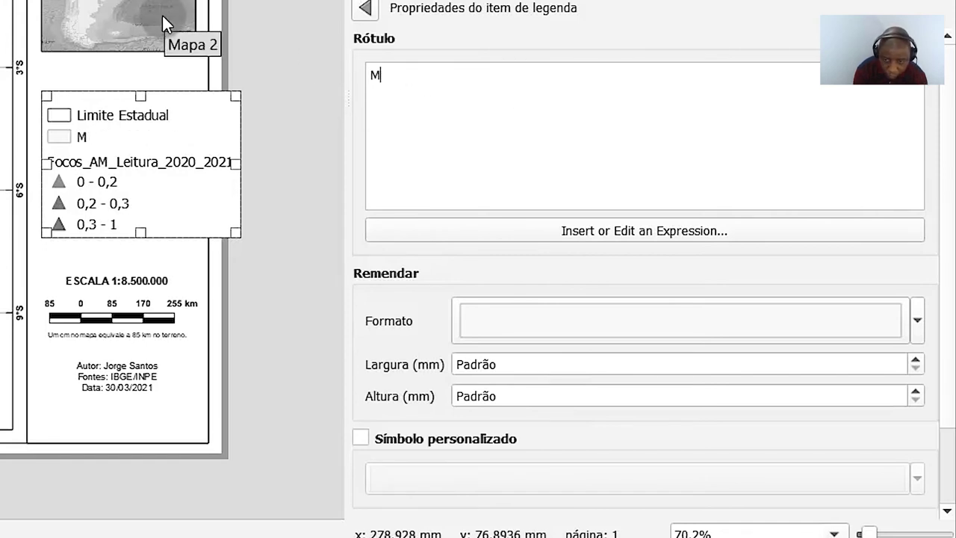
pyautogui.write('unic')
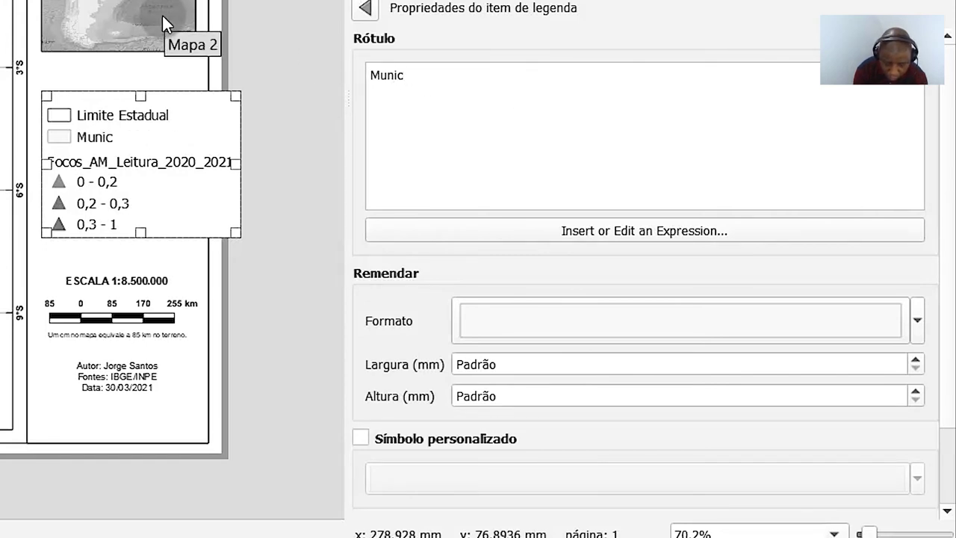
pyautogui.write('ípios')
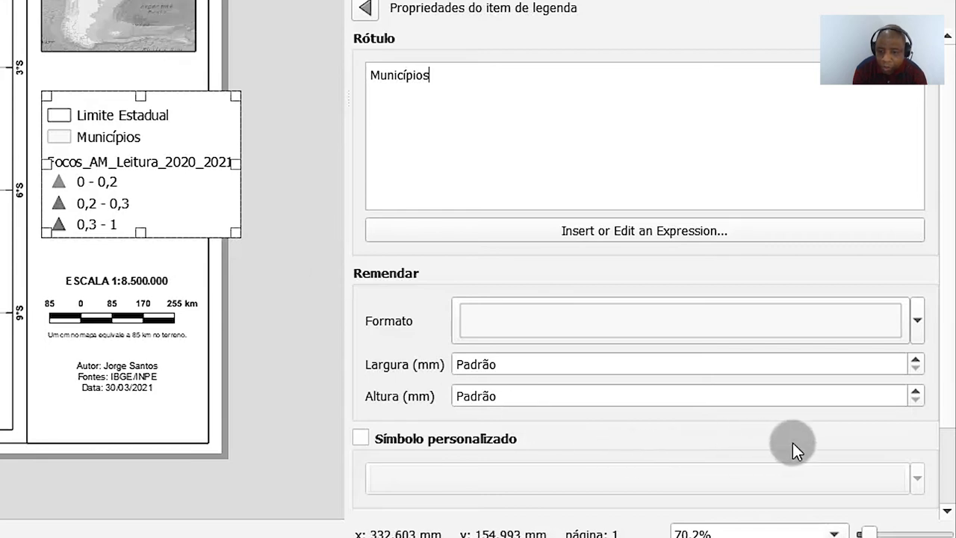
pyautogui.click(363, 8)
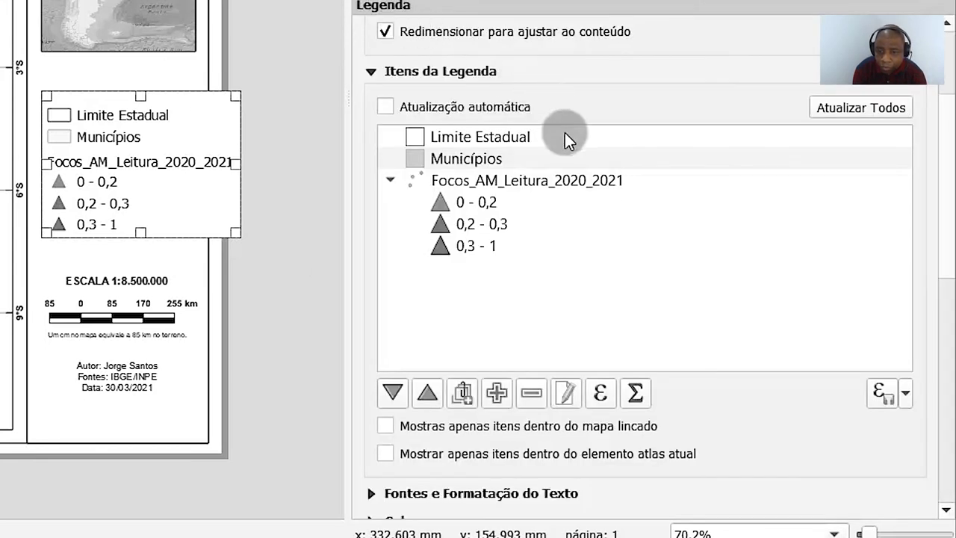
# Rename the Focos_AM_Leitura_2020_2021 legend entry as "Focos de Incêndio 2020/2021" and return to the legend's item list.
pyautogui.click(495, 180)
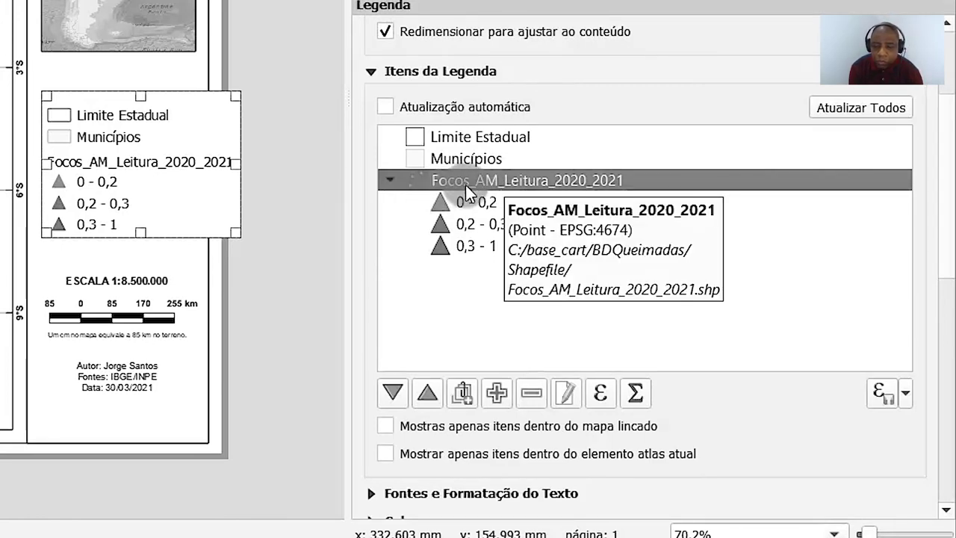
pyautogui.click(565, 392)
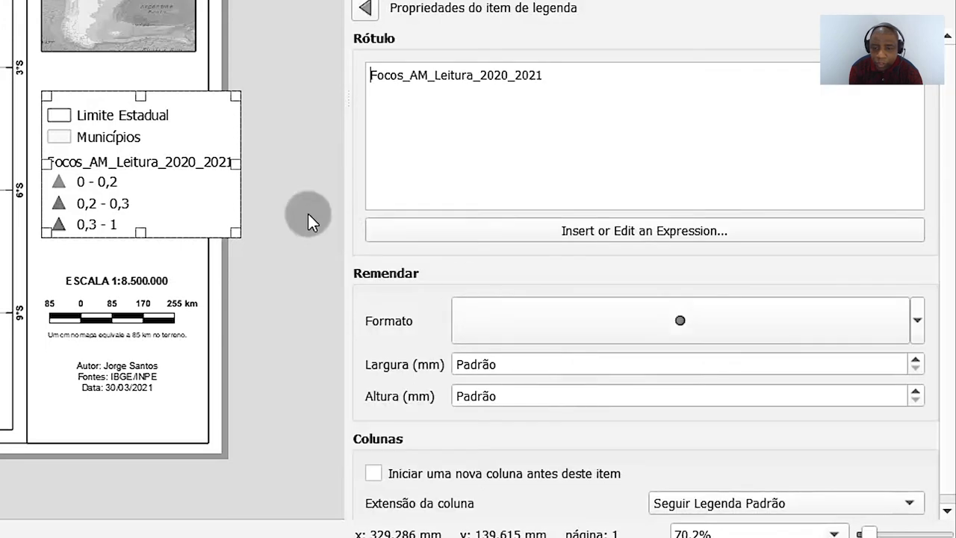
pyautogui.moveTo(545, 77); pyautogui.dragTo(403, 77)
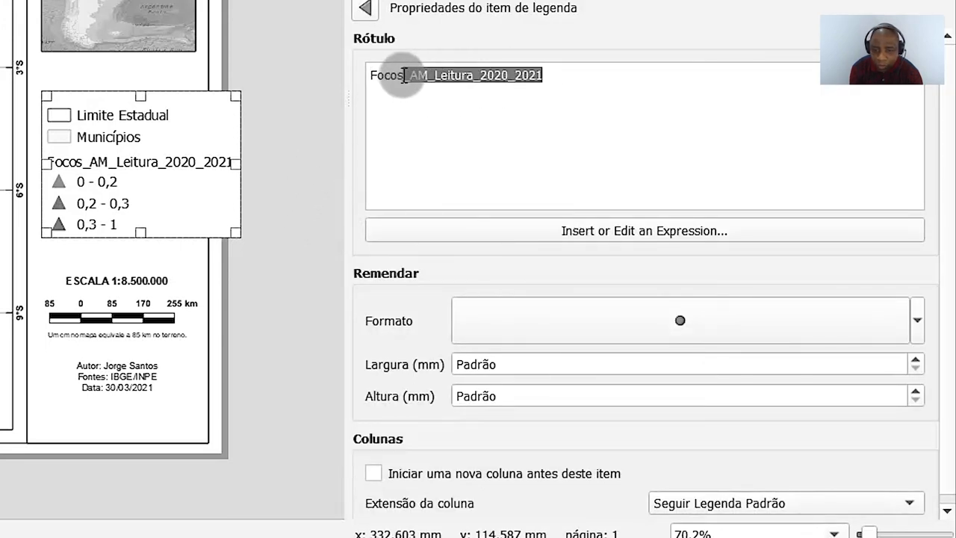
pyautogui.press('BackSpace')
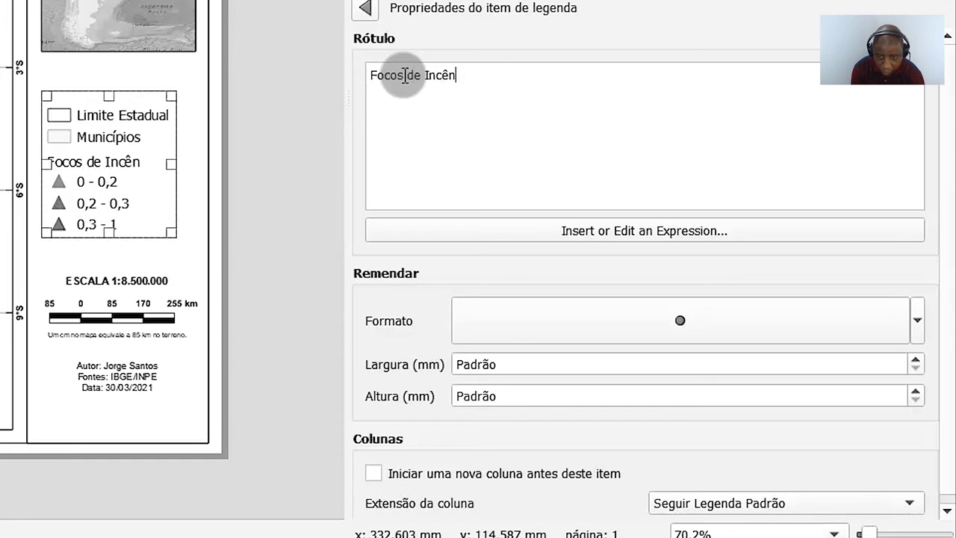
pyautogui.write('de Incêndio')
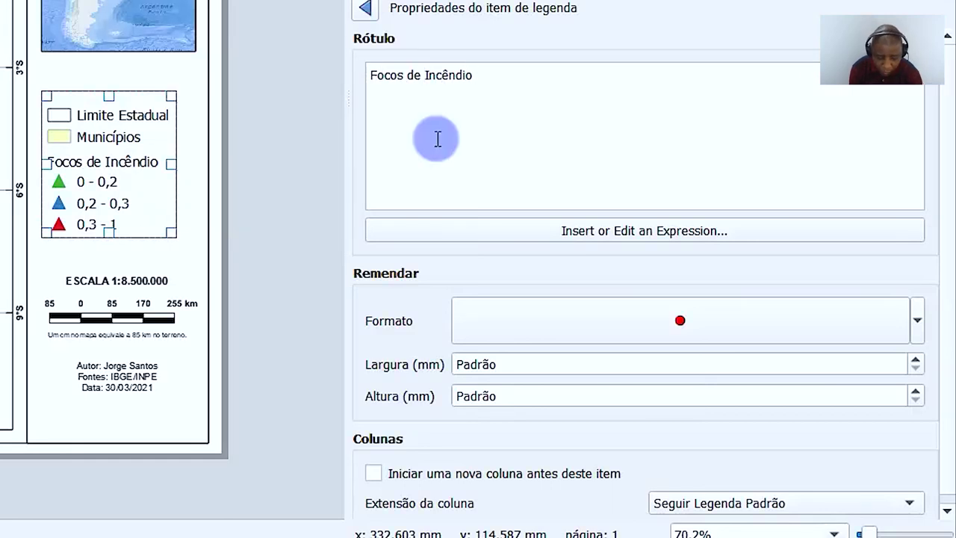
pyautogui.write(' 2020')
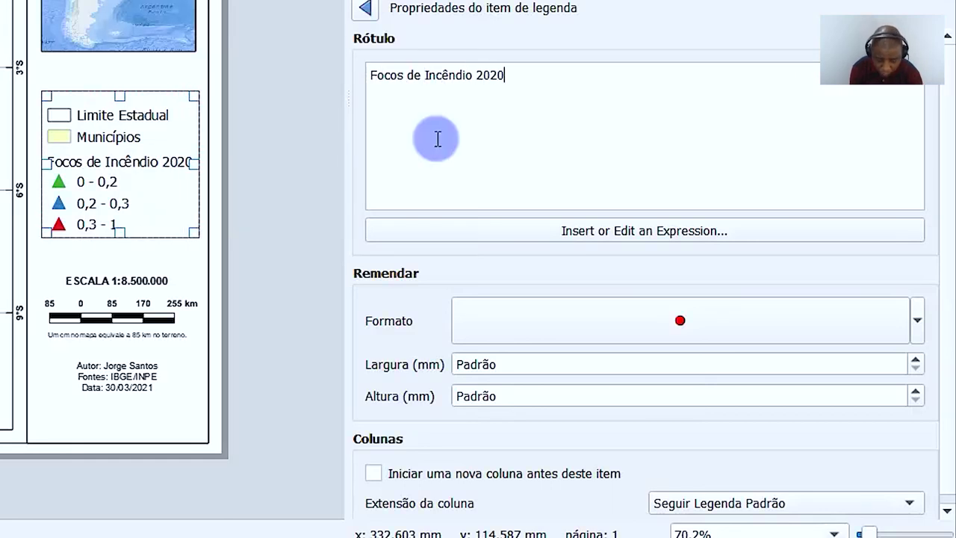
pyautogui.write('/20')
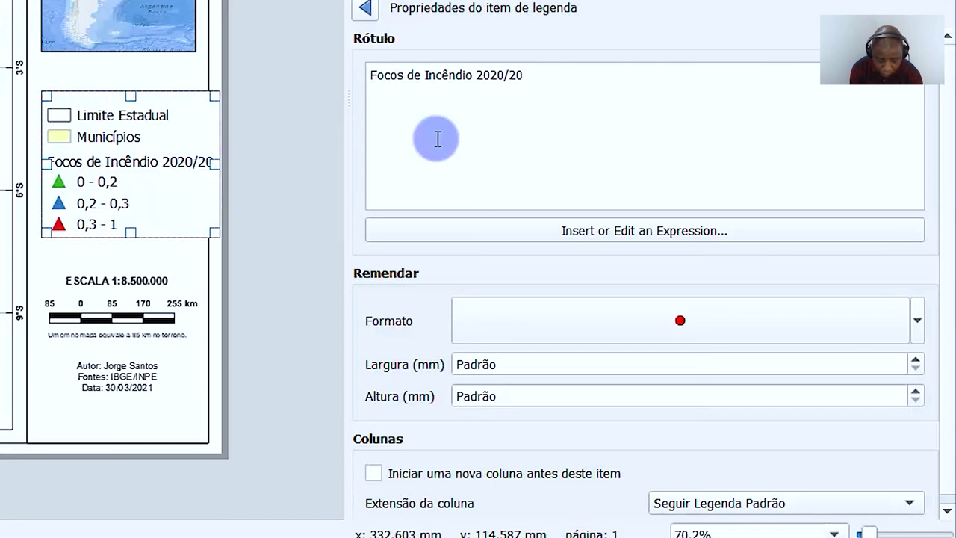
pyautogui.write('2')
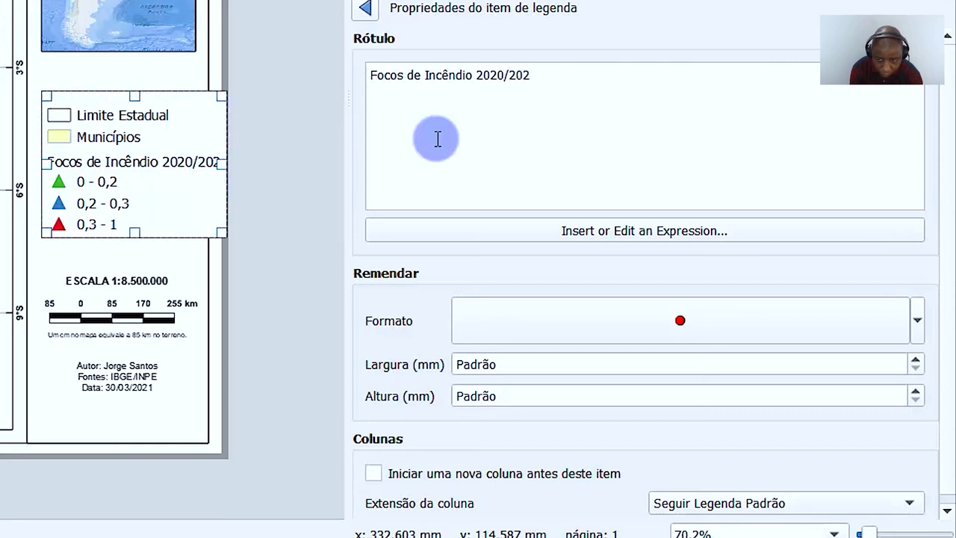
pyautogui.write('1')
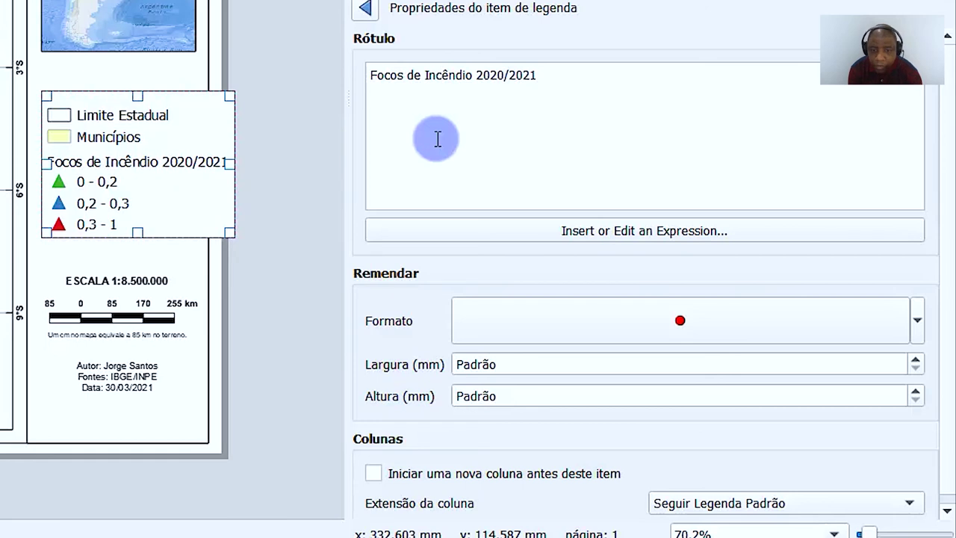
pyautogui.click(368, 9)
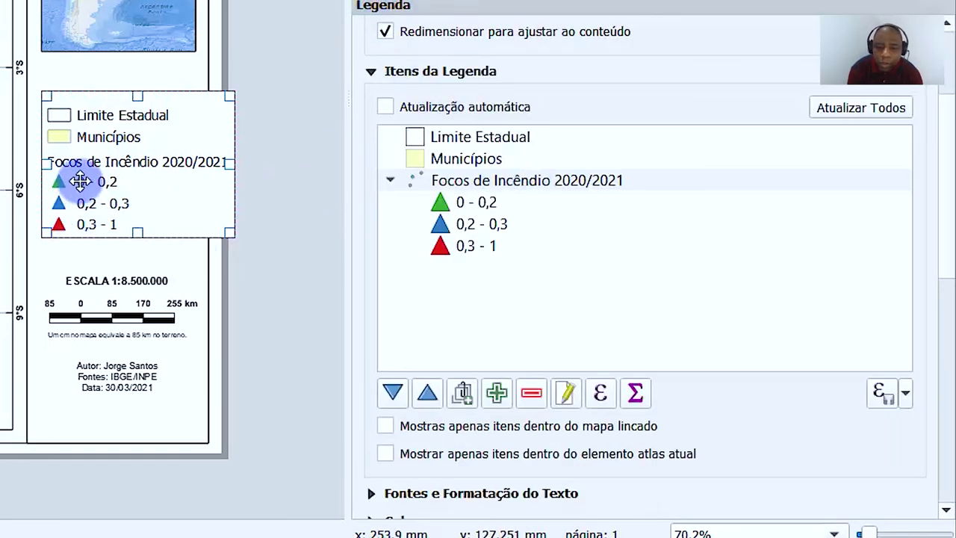
# Change the label of the 0 - 0,2 fire class in the legend to "0 - 0,2 (Risco Baixo)".
pyautogui.click(486, 210)
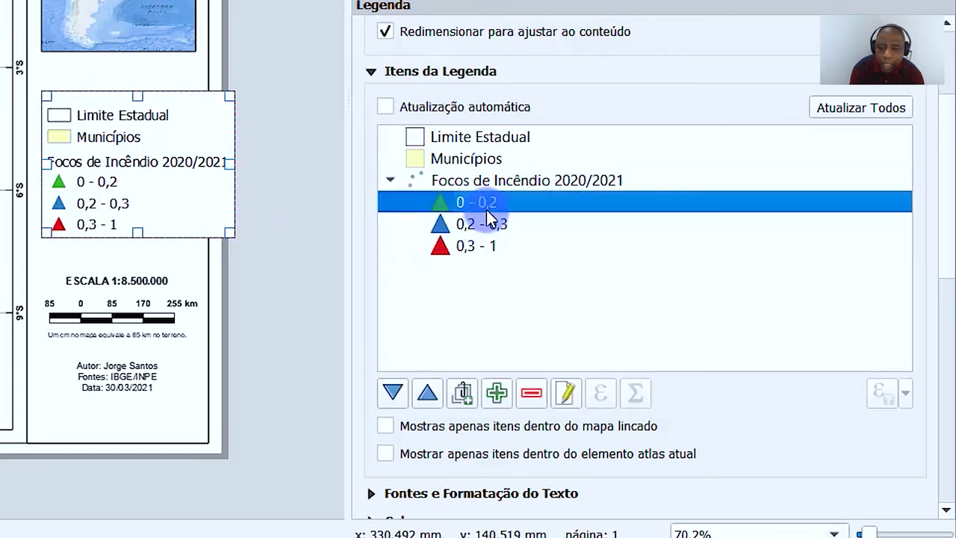
pyautogui.click(565, 395)
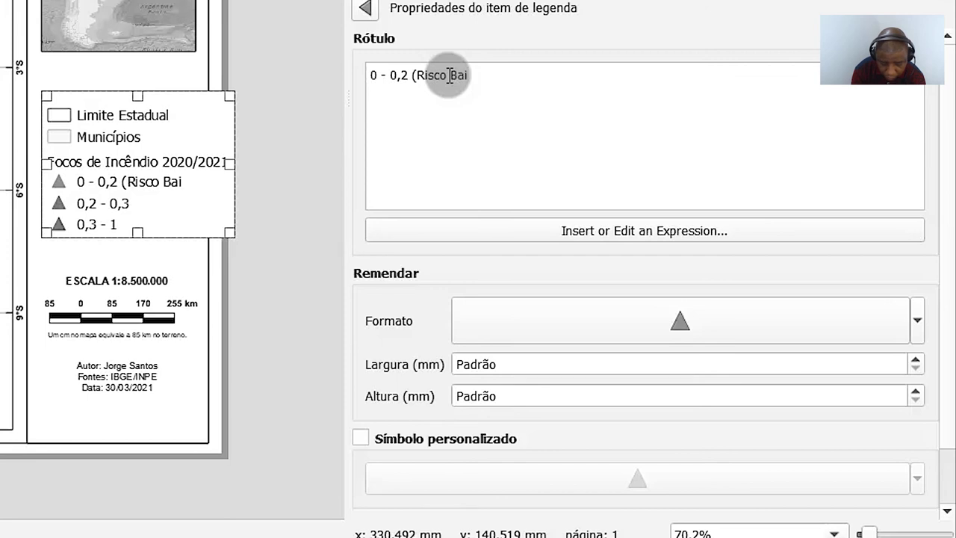
pyautogui.click(370, 11)
# Change the label of the 0,2 - 0,3 fire class in the legend to "0,2 - 0,3 (Risco Moderado)".
pyautogui.click(520, 224)
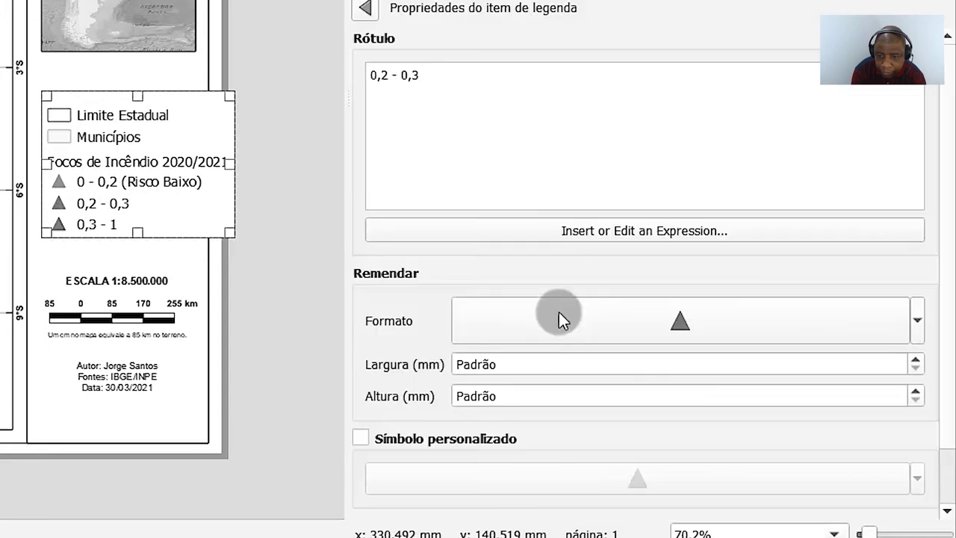
pyautogui.click(554, 391)
pyautogui.click(475, 78)
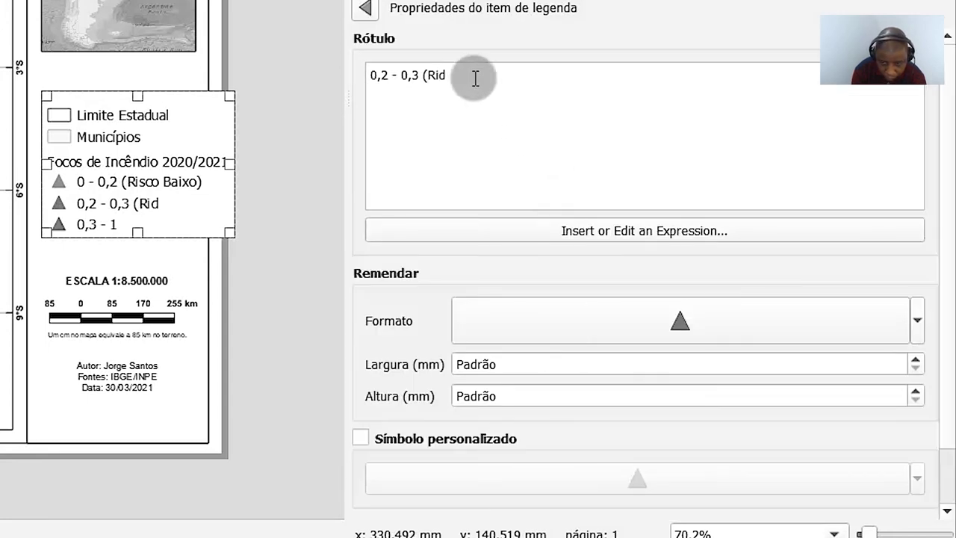
pyautogui.write('(Risco Modera')
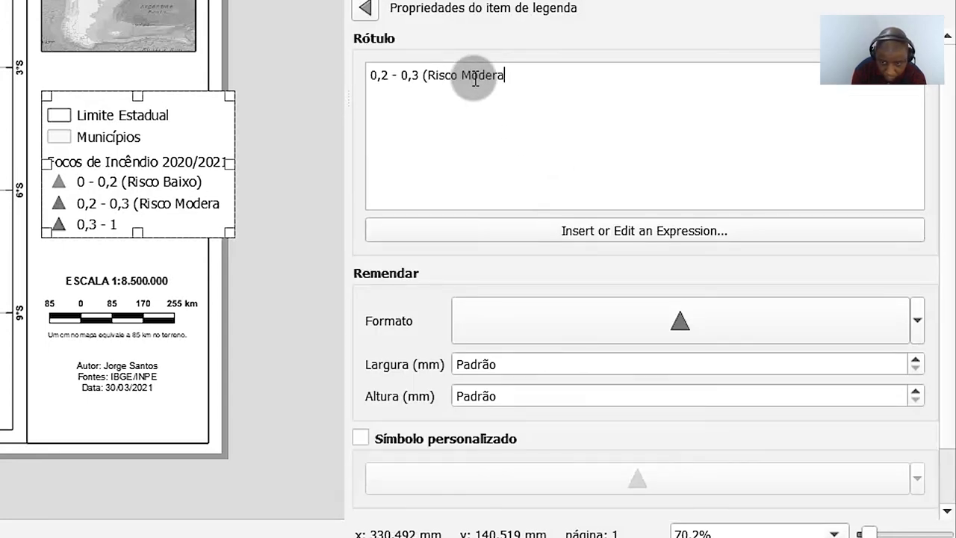
pyautogui.write('do)')
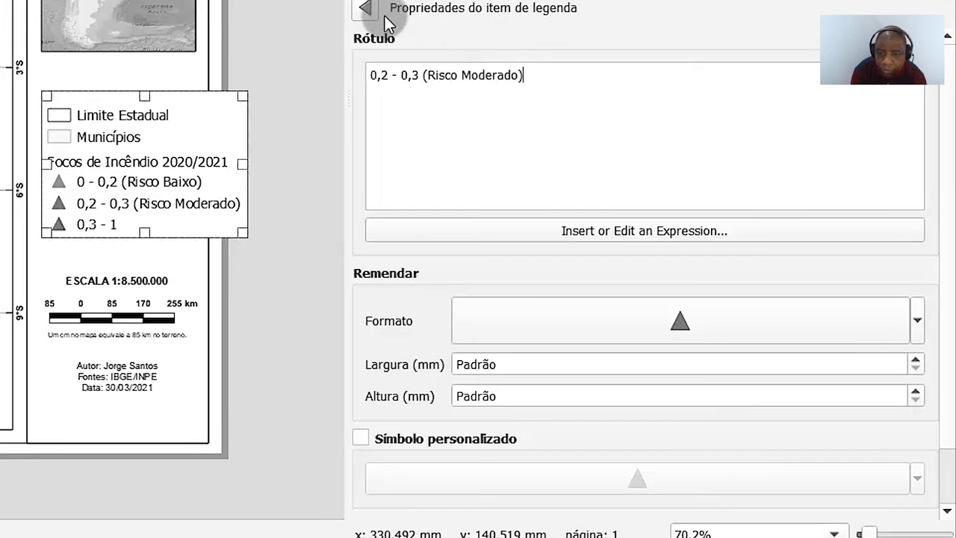
pyautogui.click(382, 15)
# Change the label of the 0,3 - 1 fire class to "0,3 - 1 (Risco Alto)" and return to the legend's item list.
pyautogui.click(499, 245)
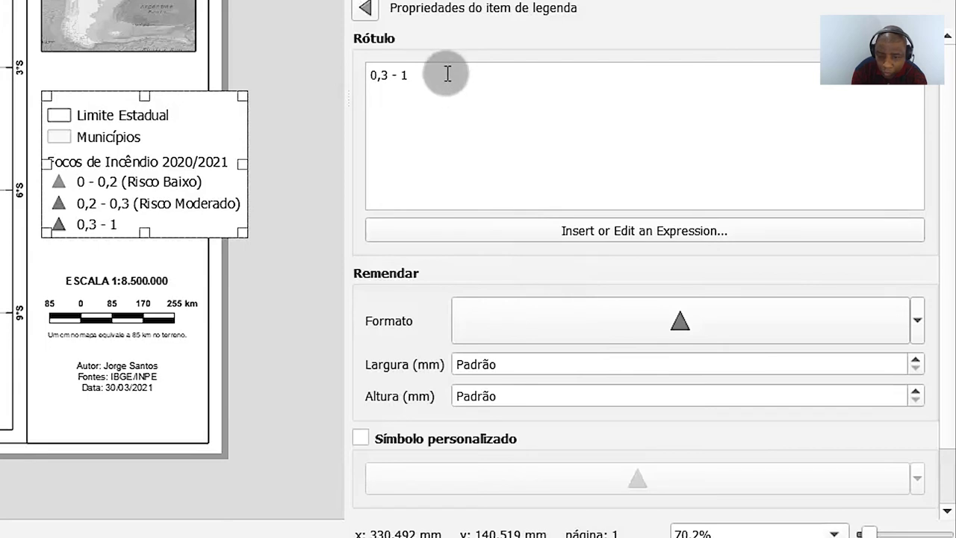
pyautogui.write('(R')
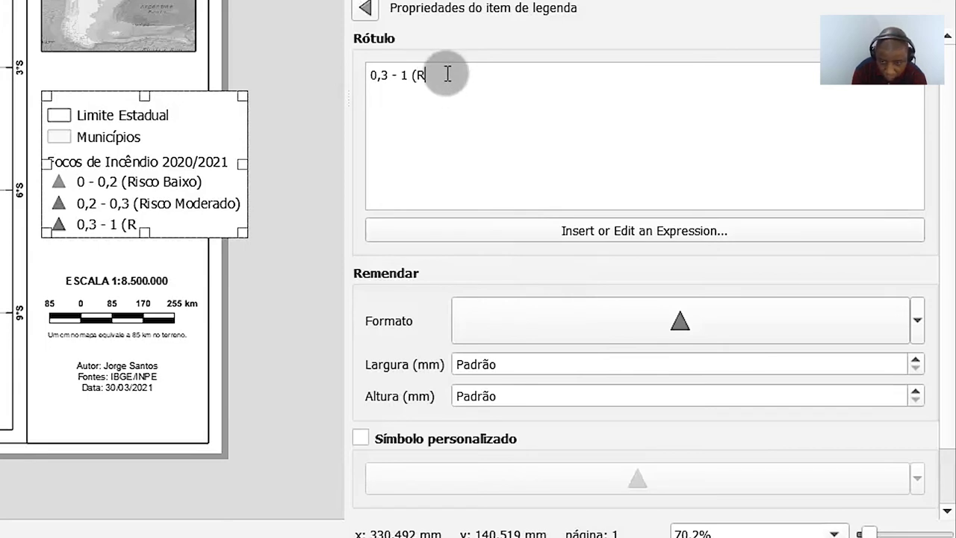
pyautogui.write('isco Alto')
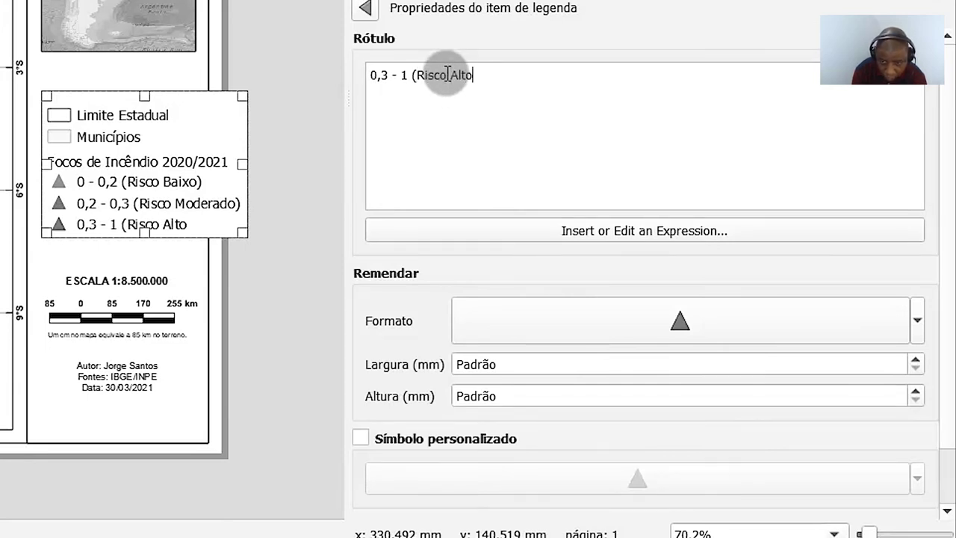
pyautogui.write(')')
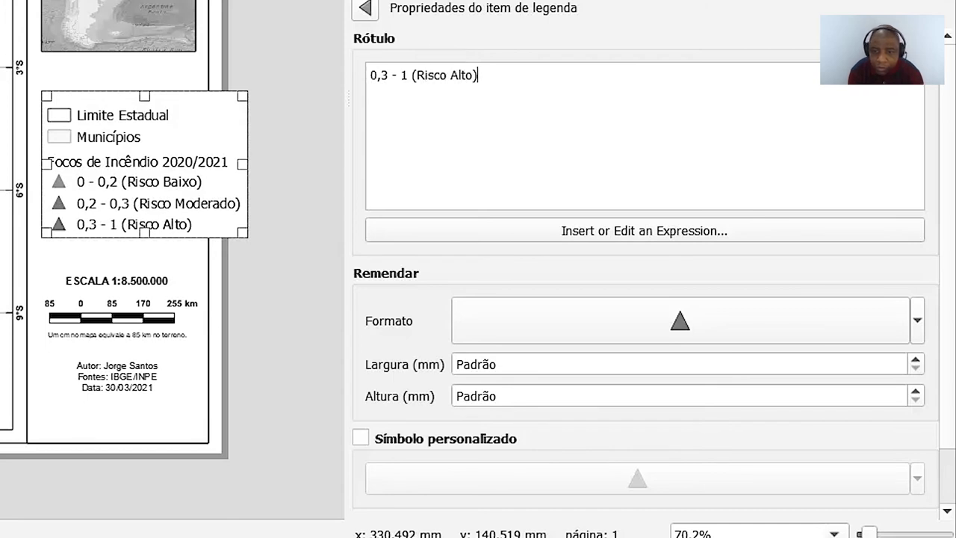
pyautogui.click(365, 8)
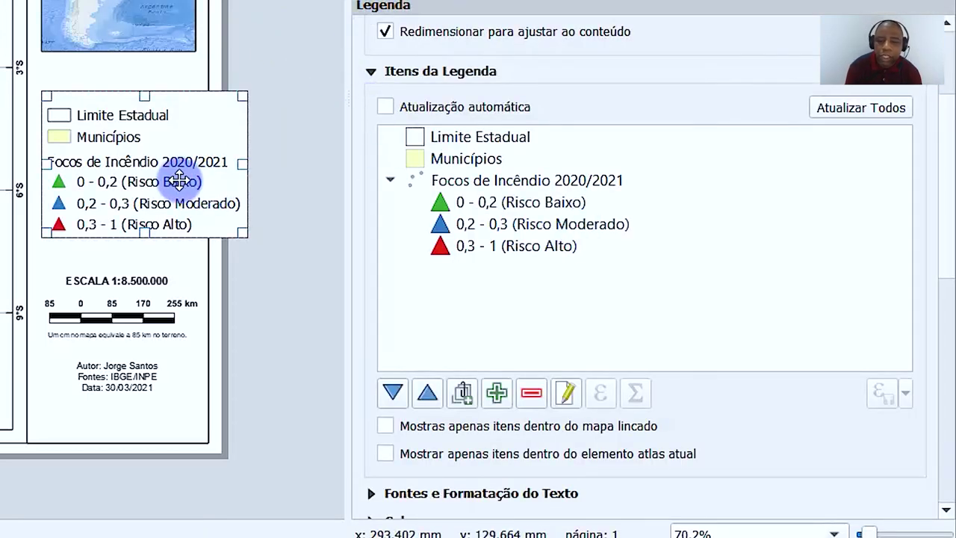
# Save the project with the relabelled layout, then view the earlier Layout 1.pdf in Acrobat Reader and minimise it.
pyautogui.click(329, 1)
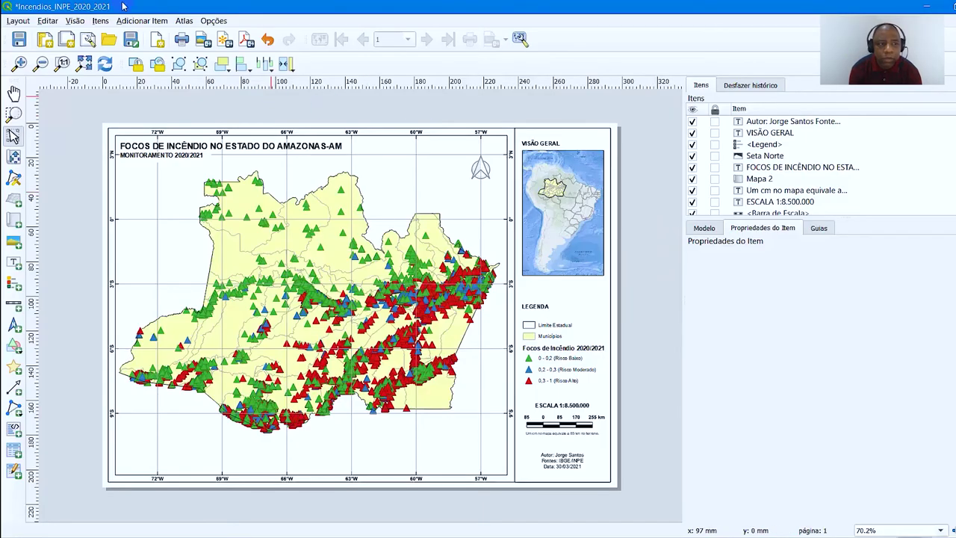
pyautogui.click(19, 39)
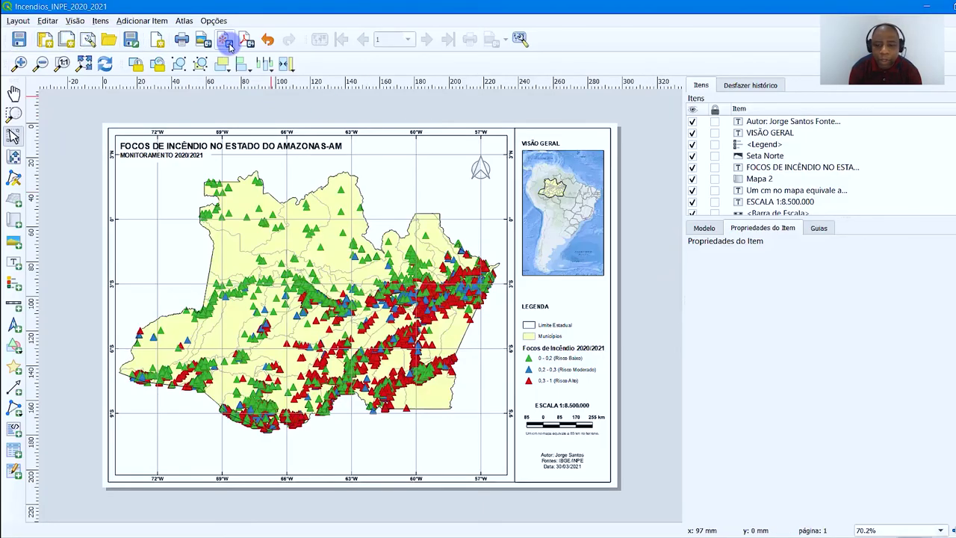
pyautogui.hotkey('alt', 'Tab')
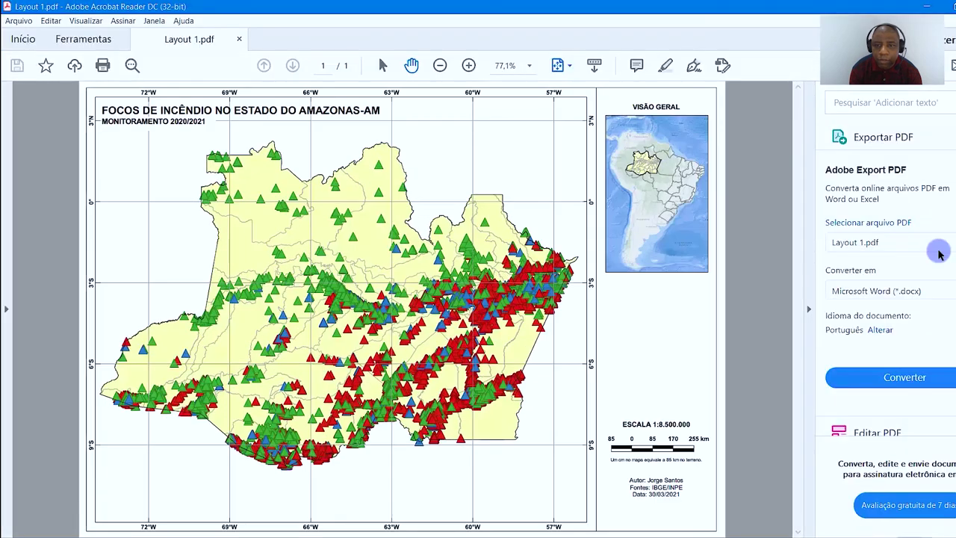
pyautogui.click(915, 6)
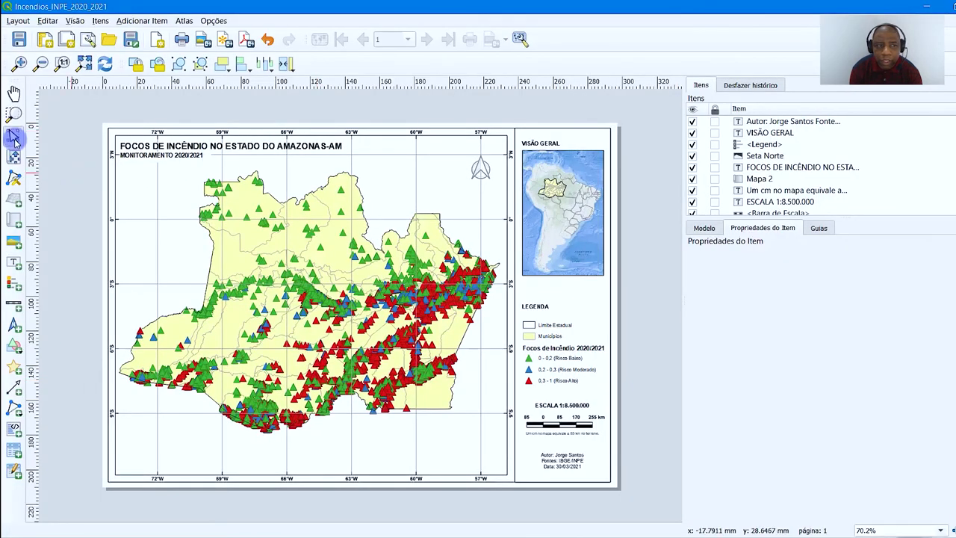
# Export the layout to the Compositor folder as Incendios_INPE_2020_2021.pdf, keeping the default PDF export options.
pyautogui.click(249, 39)
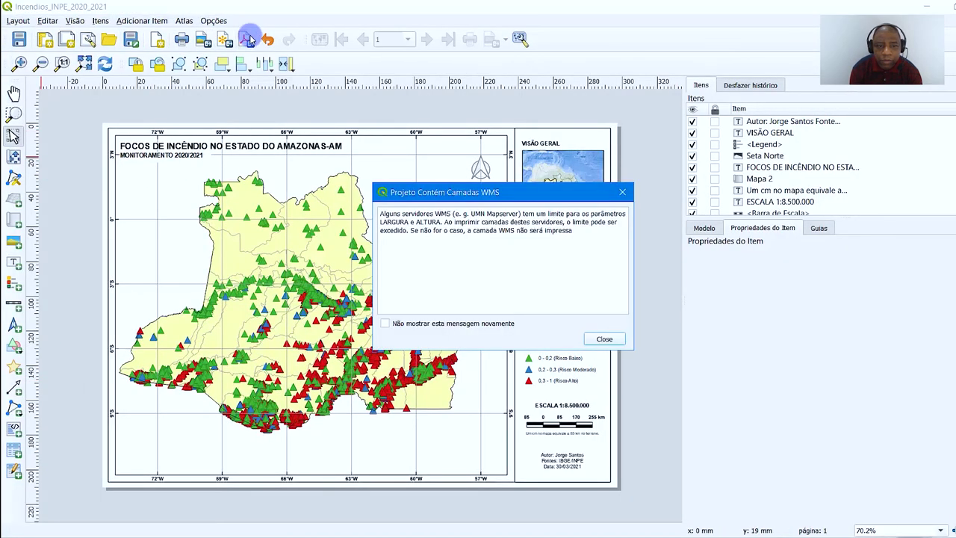
pyautogui.click(595, 340)
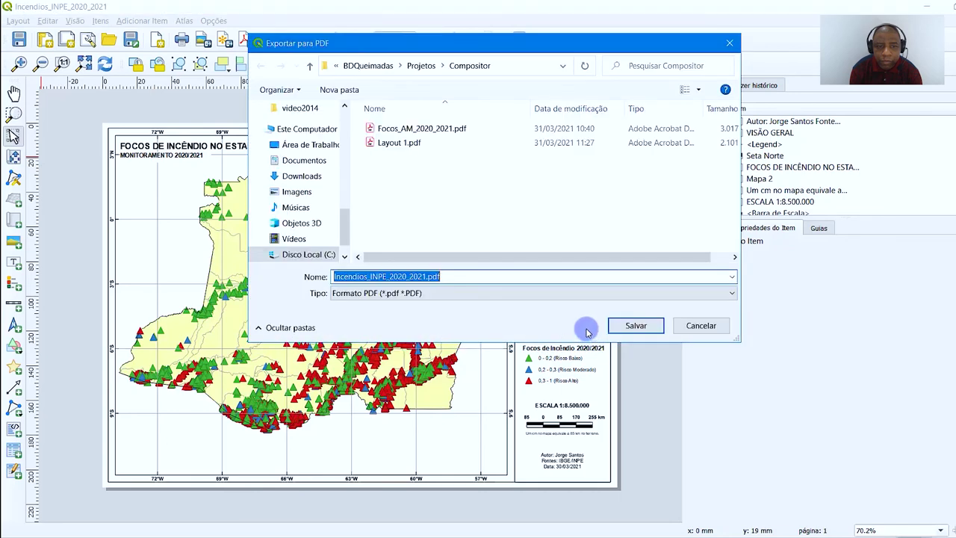
pyautogui.click(635, 325)
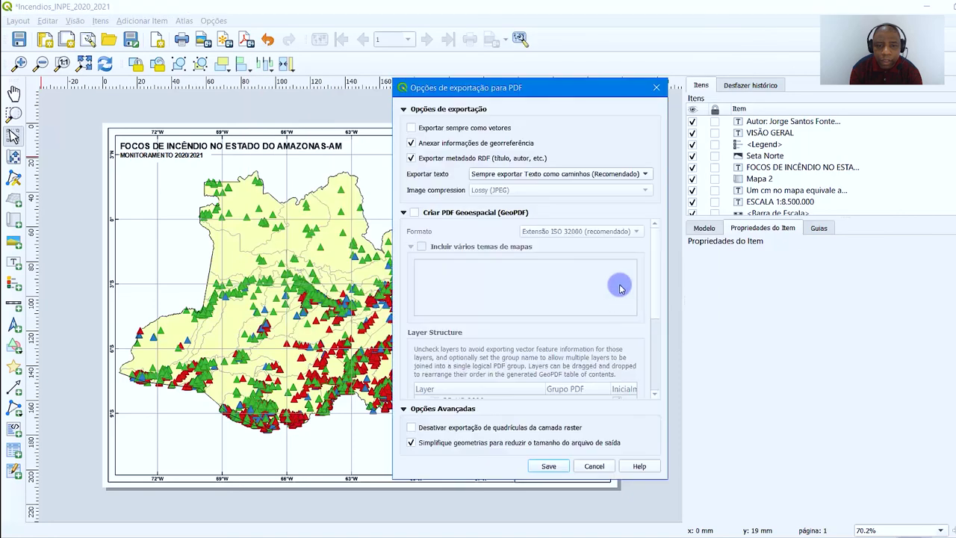
pyautogui.click(548, 466)
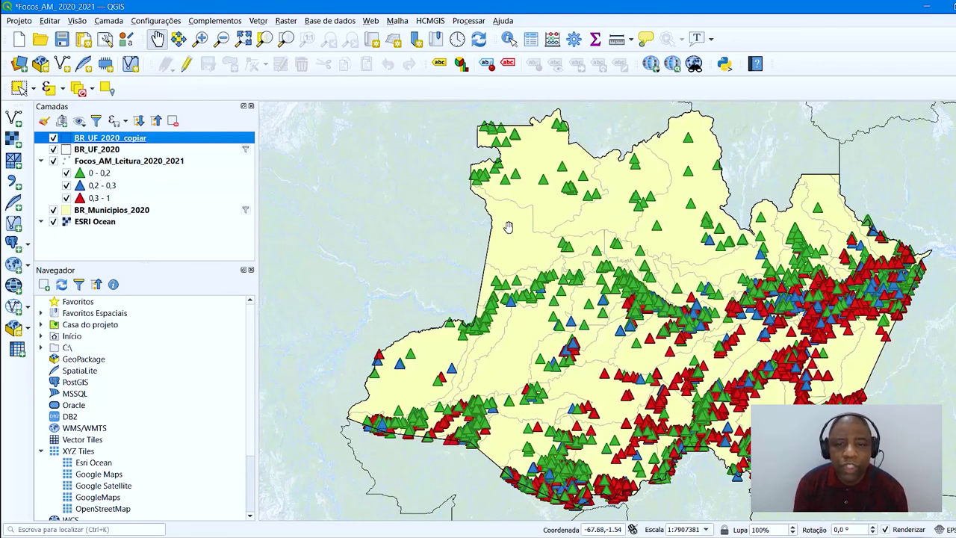
# Export the main map view at 120 dpi as a PNG in the imagens folder, entering a file name beginning with "Focos_A".
pyautogui.click(19, 21)
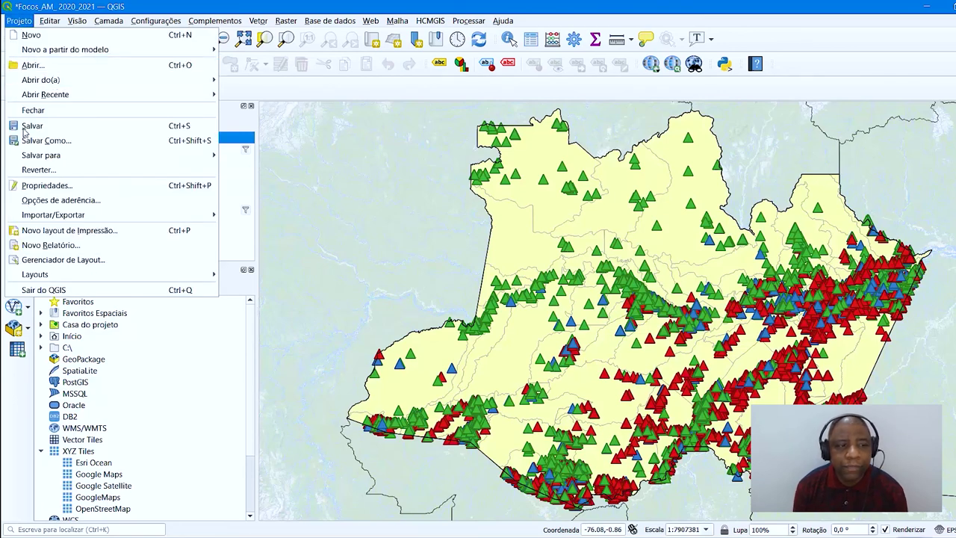
pyautogui.moveTo(52, 215)
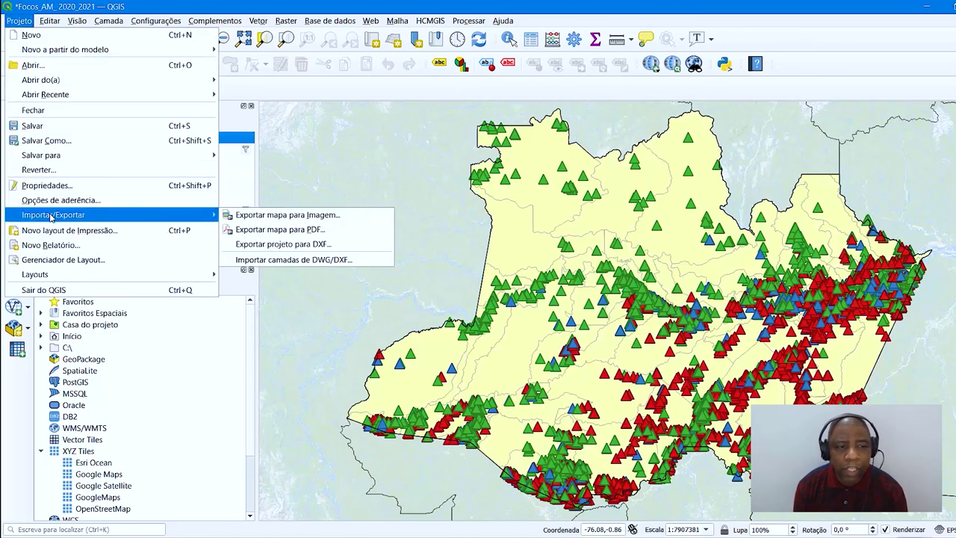
pyautogui.click(345, 223)
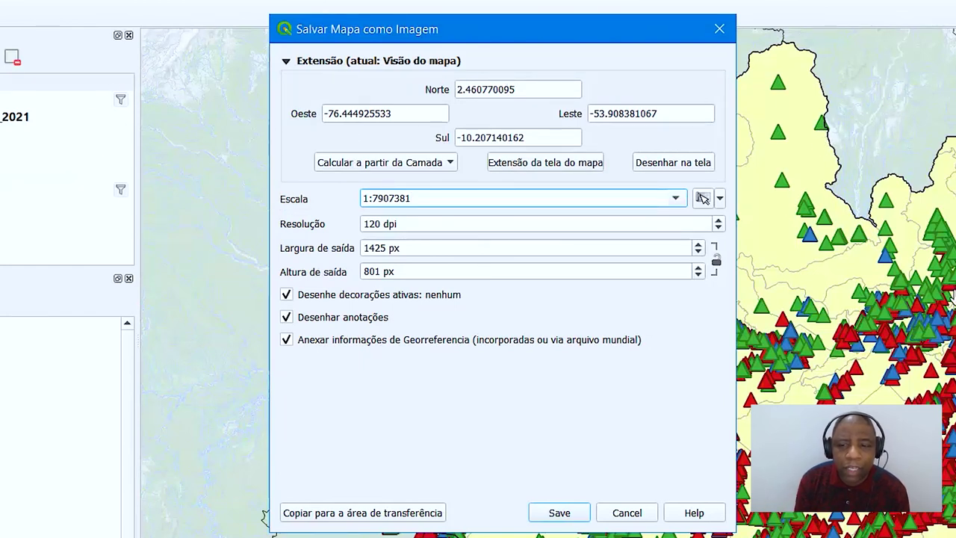
pyautogui.click(549, 514)
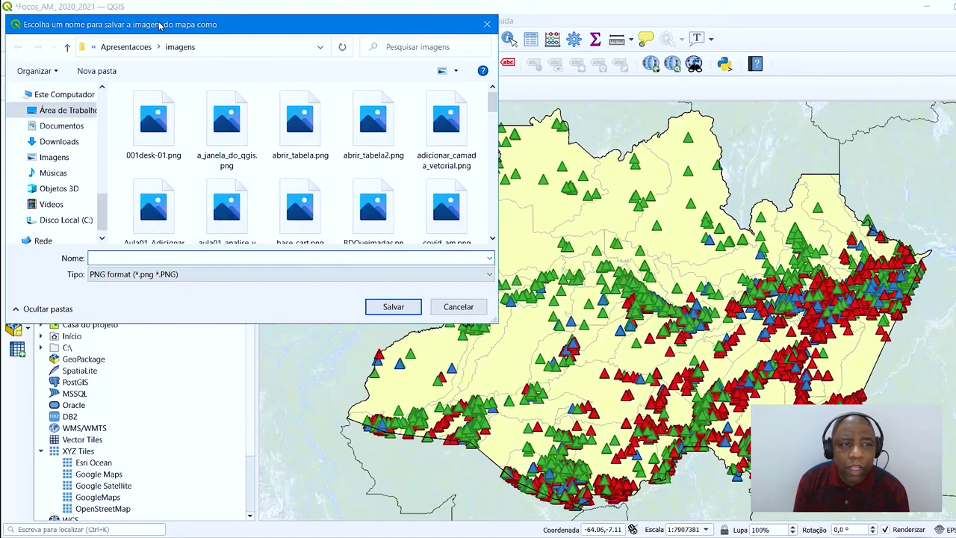
pyautogui.moveTo(218, 33); pyautogui.dragTo(459, 50)
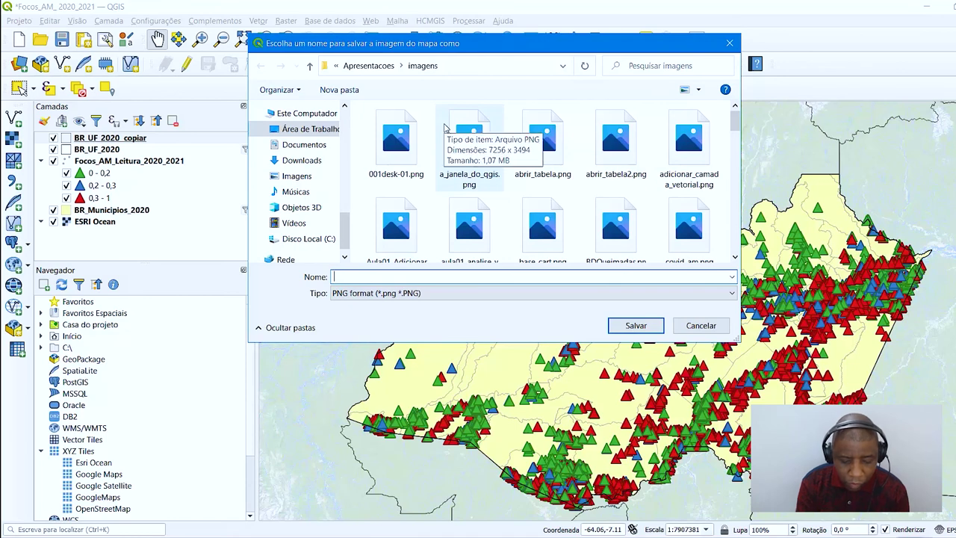
pyautogui.write('Focos_A')
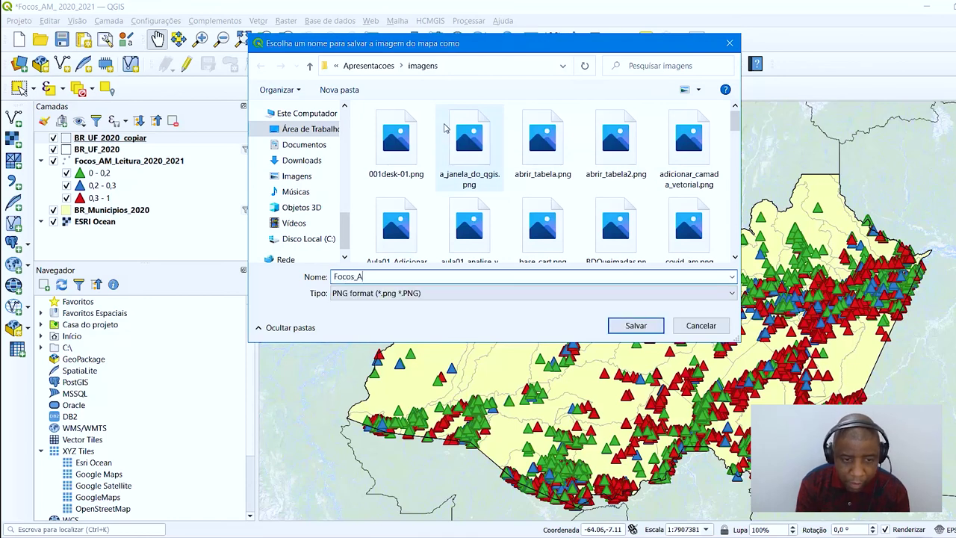